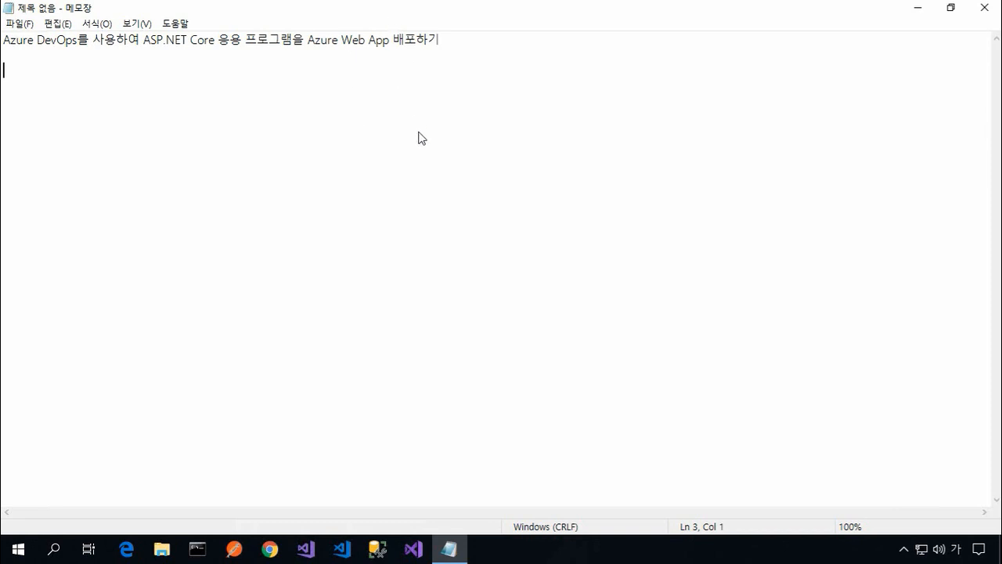
left_click(197, 548)
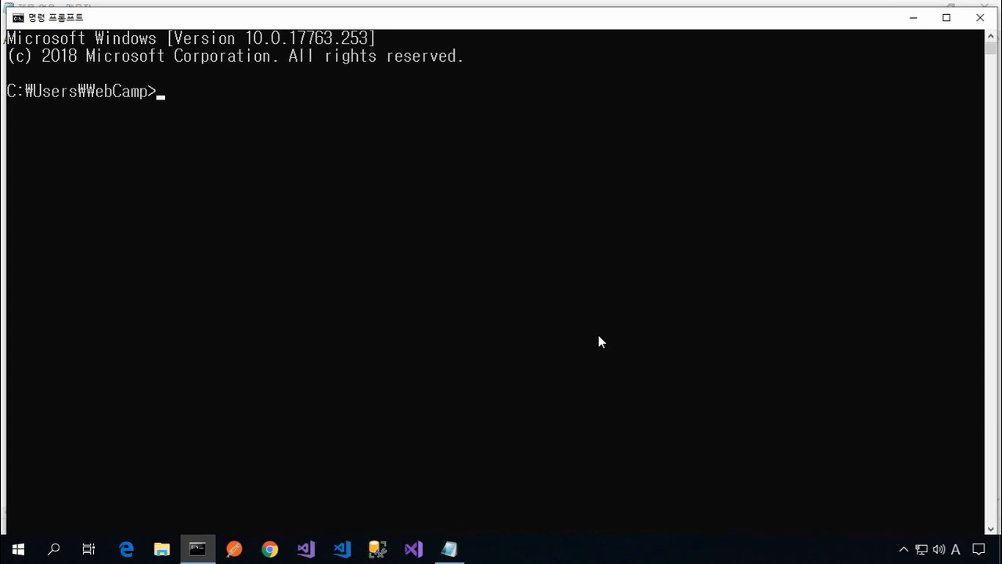
type("cd\\")
key("Return")
type("cls")
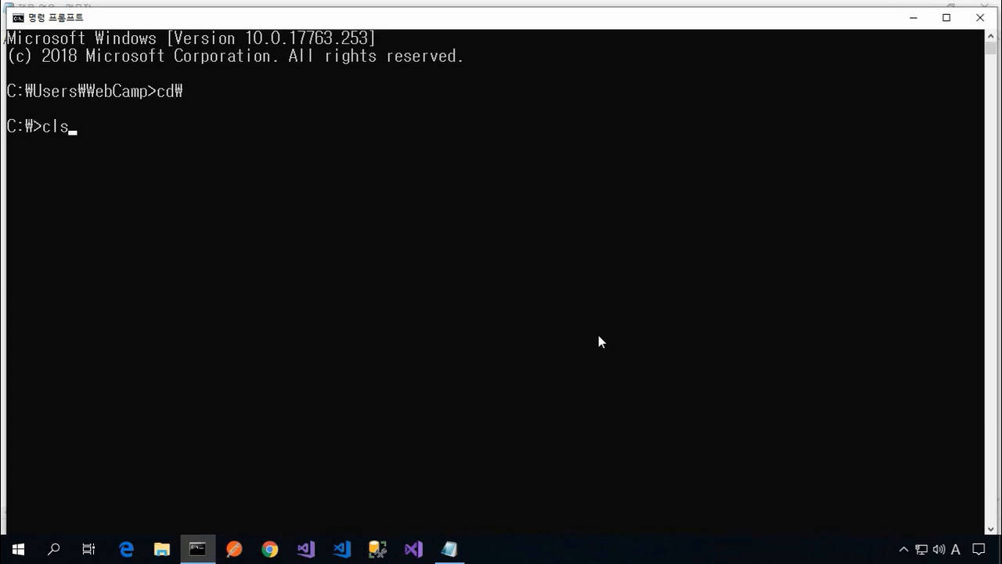
key("Return")
key("super+Up")
type("explorer http")
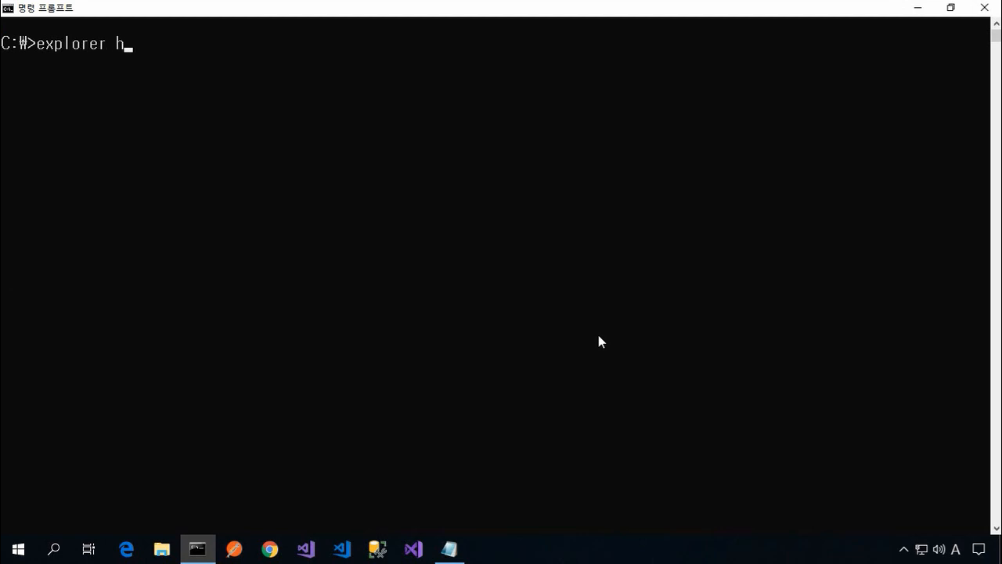
type("s://dev.azure.com")
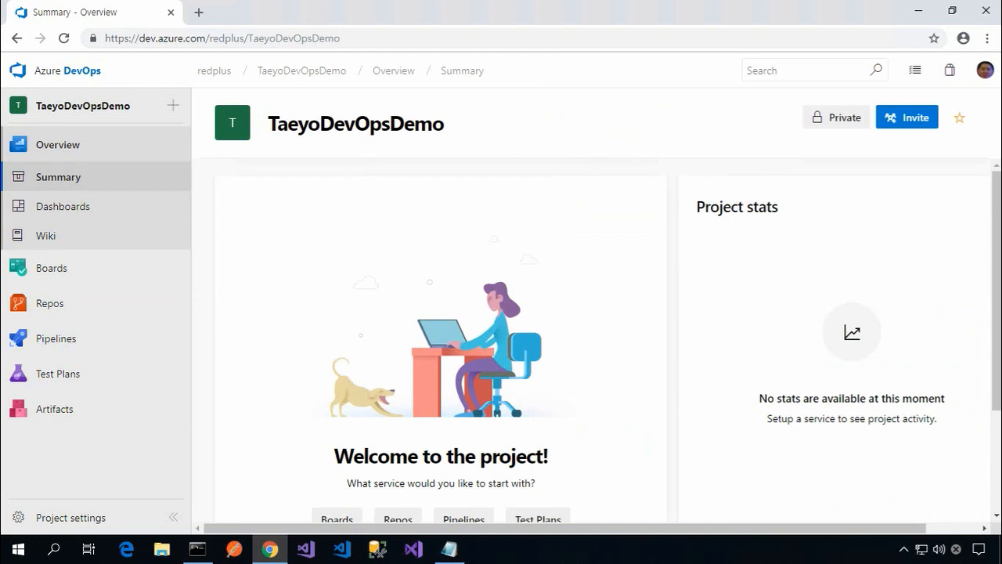
Step: Initialize the empty TaeyoDevOpsDemo repository with a README and the VisualStudio .gitignore template
mouse_move(96, 267)
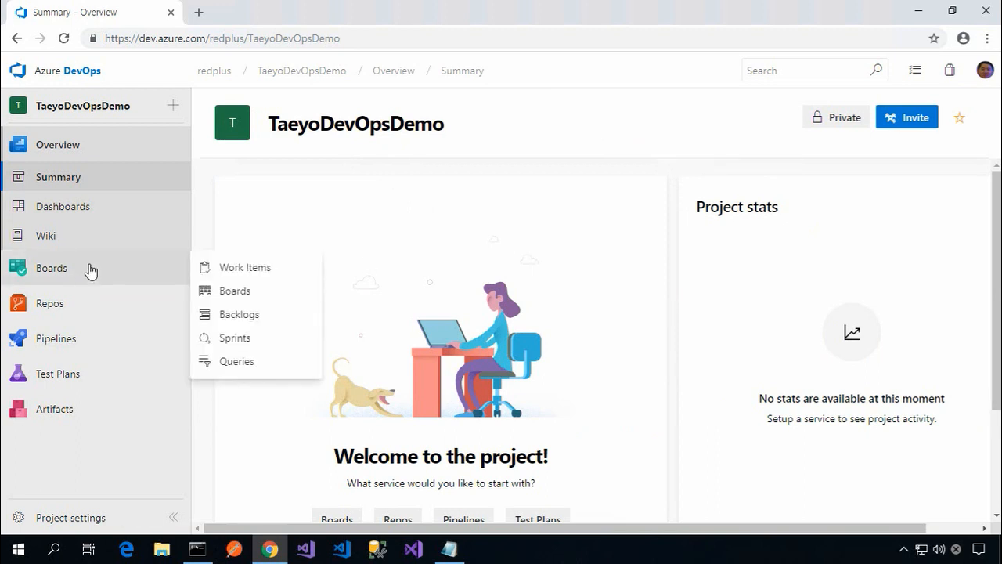
left_click(53, 307)
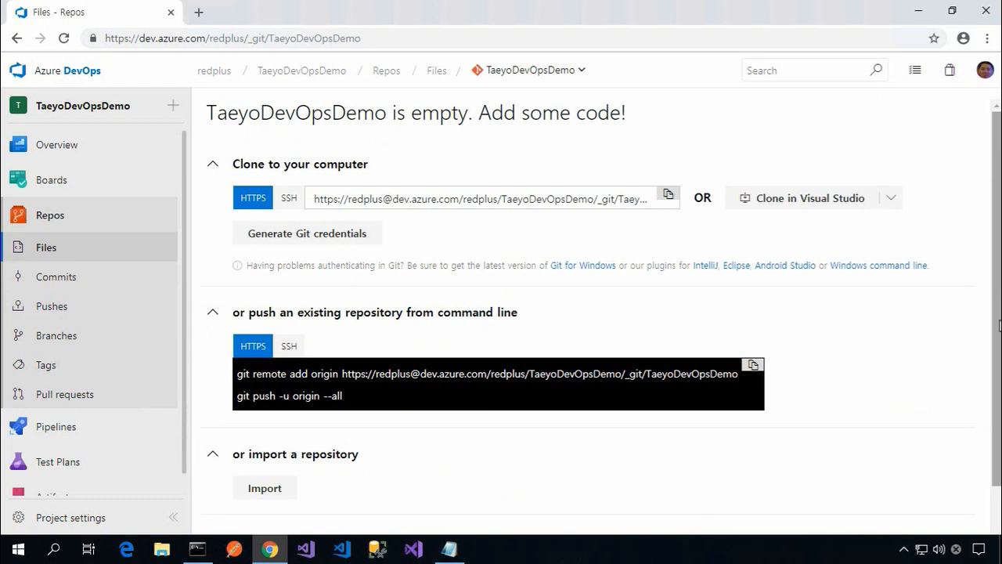
scroll(994, 368, "down", 1)
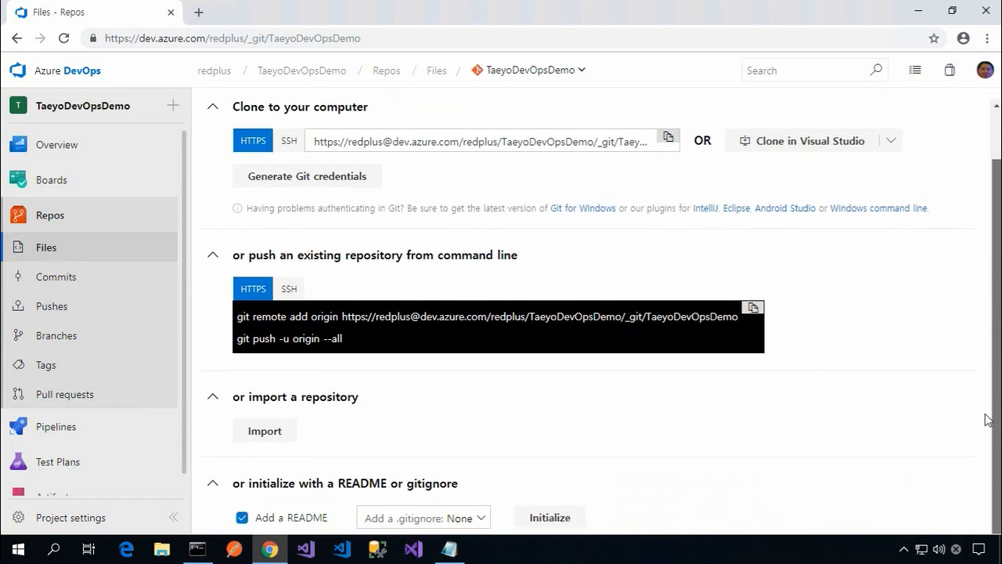
left_click(438, 517)
type("Visua")
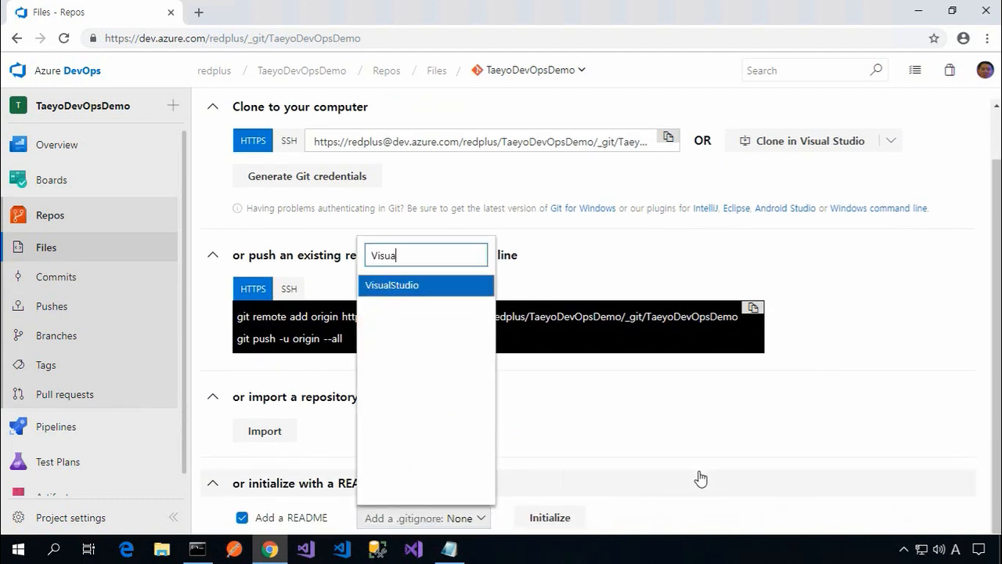
left_click(427, 288)
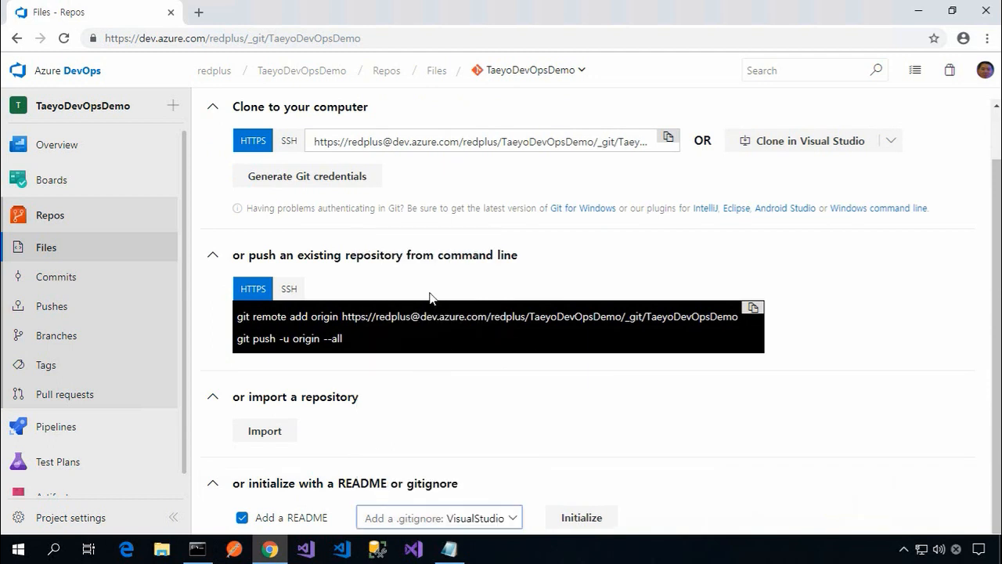
left_click(612, 519)
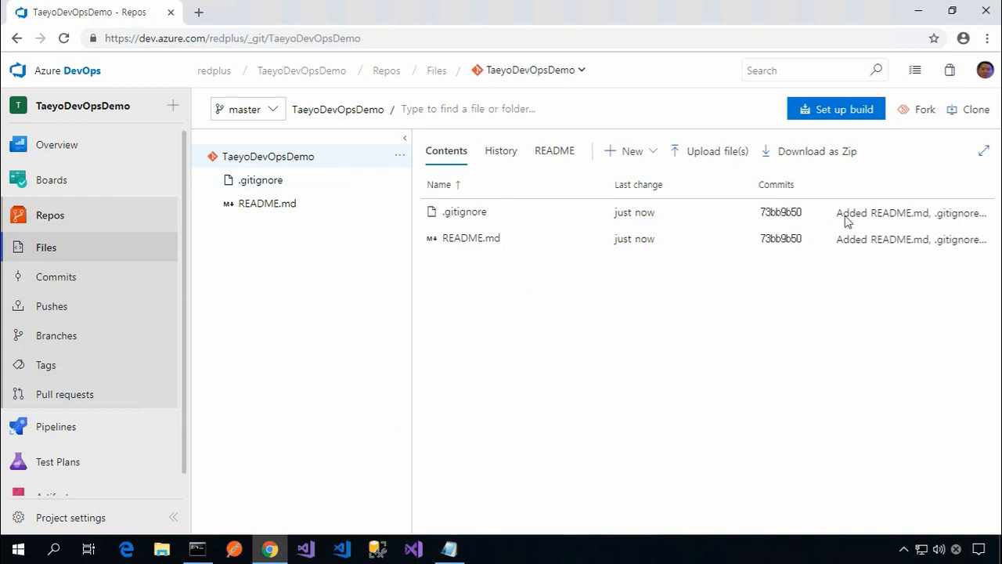
Step: Start cloning the TaeyoDevOpsDemo repository in Visual Studio, allowing the browser to open the external handler
left_click(982, 125)
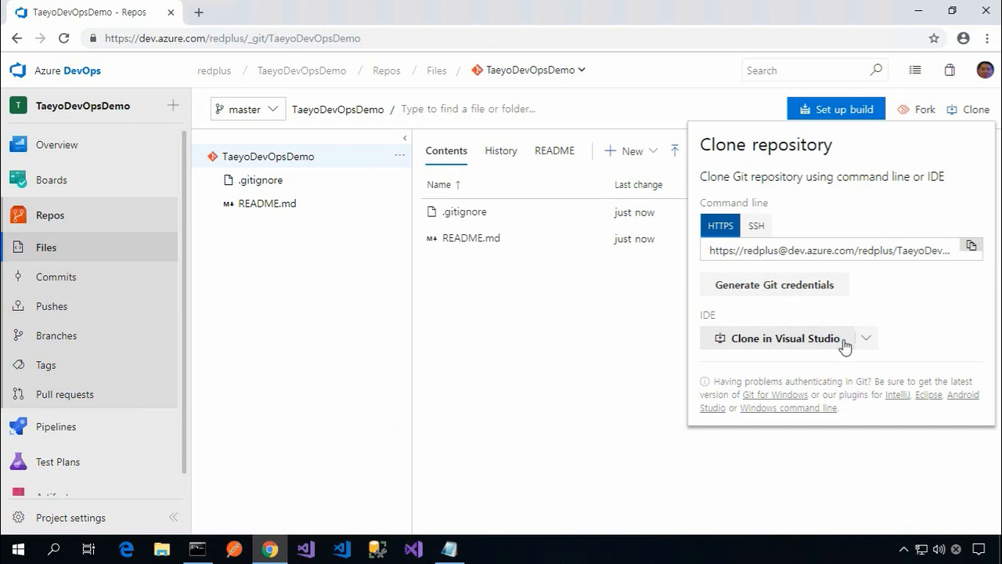
left_click(767, 348)
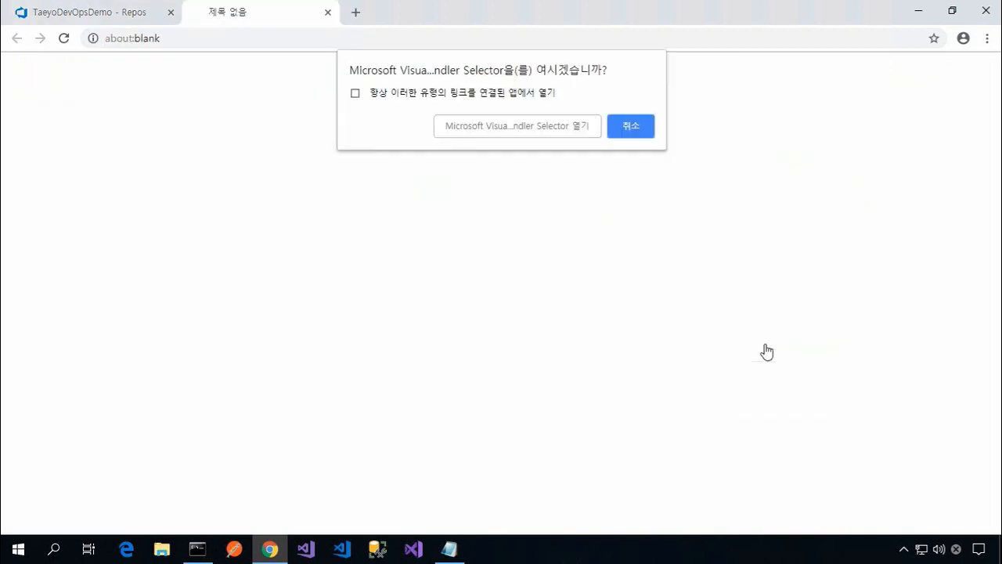
left_click(526, 133)
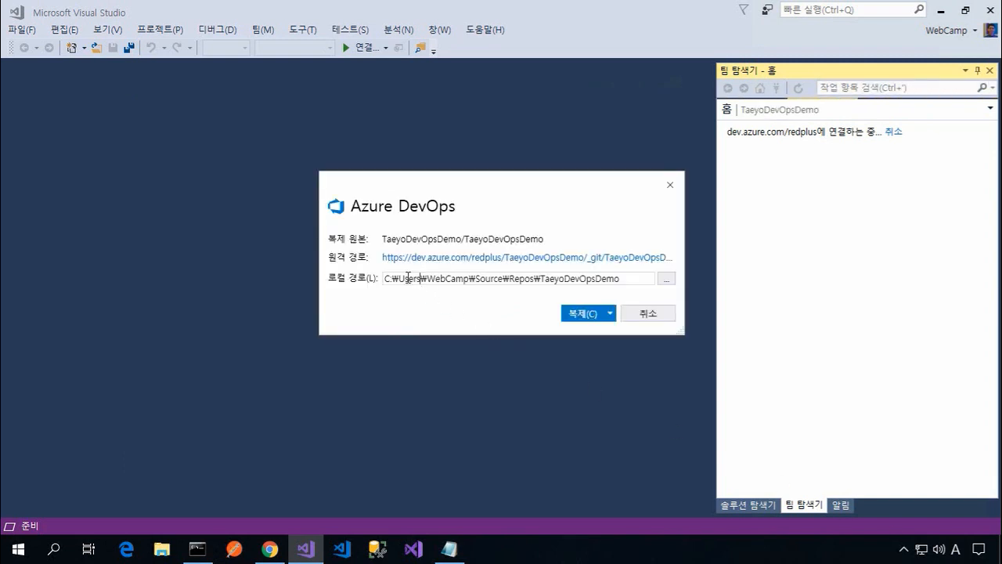
Step: Set the local clone path to C:\TaeyoDevOpsDemo and clone the repository
key("shift+End")
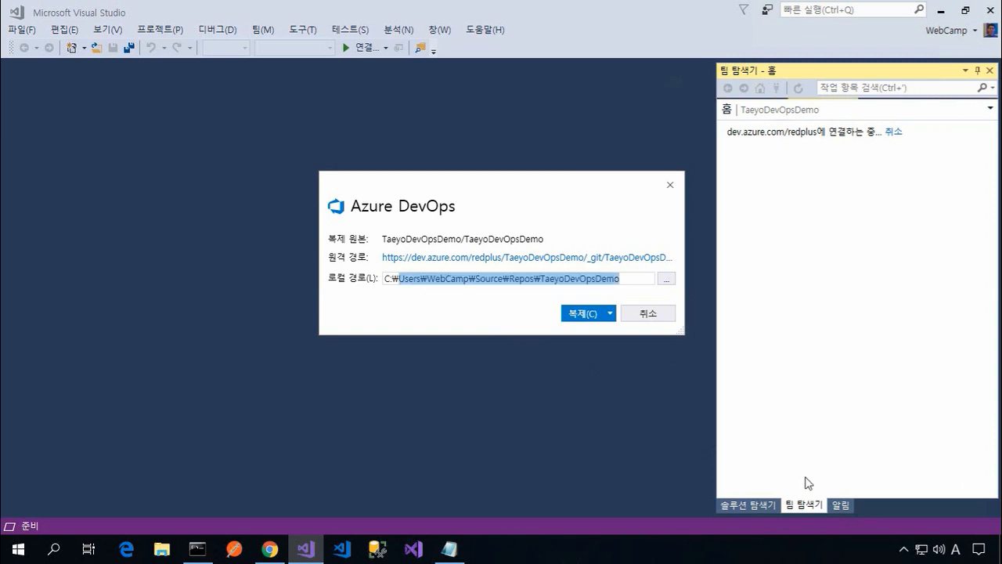
key("shift+Left")
key("shift+Left")
key("shift+Left")
key("shift+Left")
key("shift+Left")
key("shift+Left")
key("shift+Left")
key("shift+Left")
key("shift+Left")
key("shift+Left")
key("shift+Left")
key("shift+Left")
key("shift+Left")
key("shift+Left")
key("shift+Left")
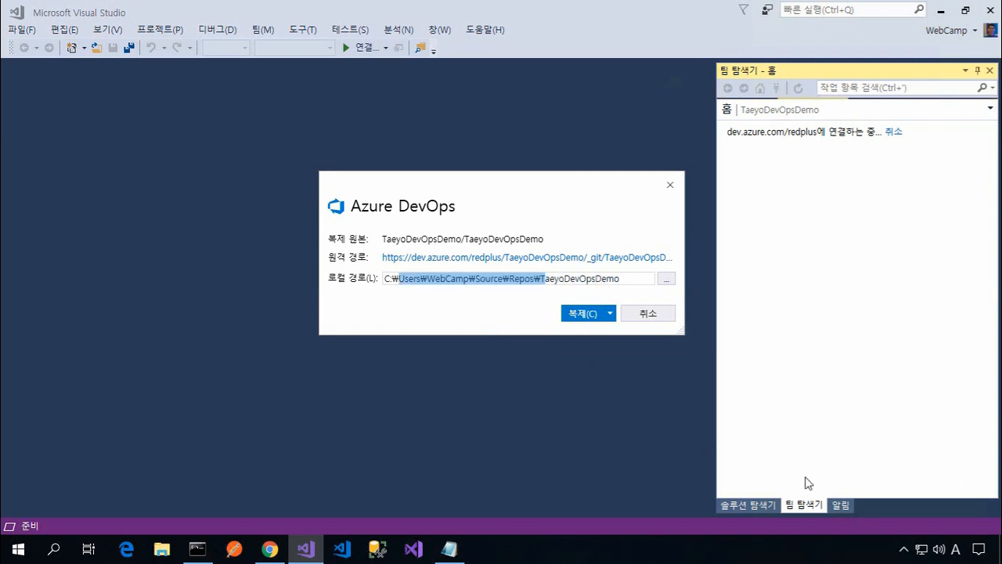
key("BackSpace")
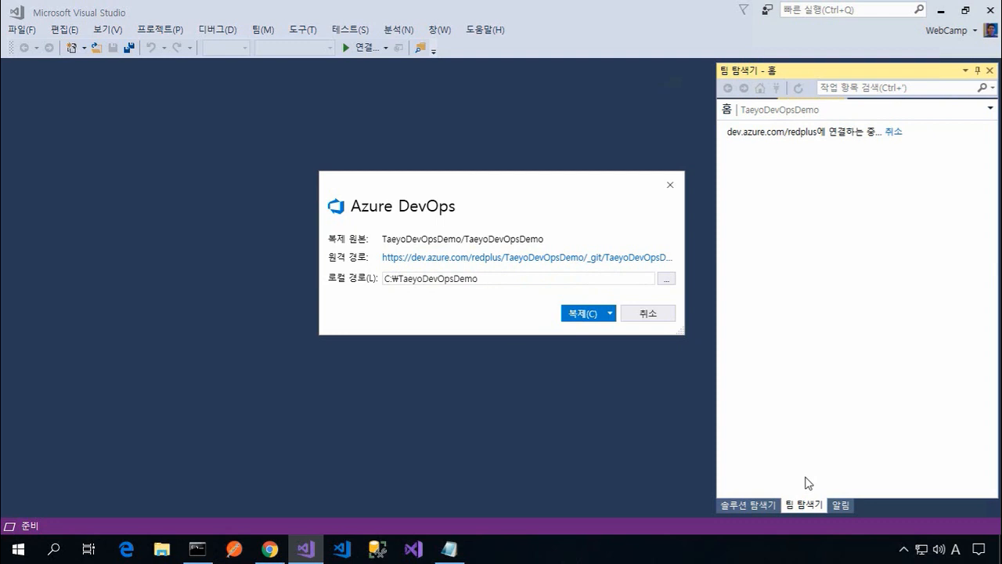
left_click(585, 317)
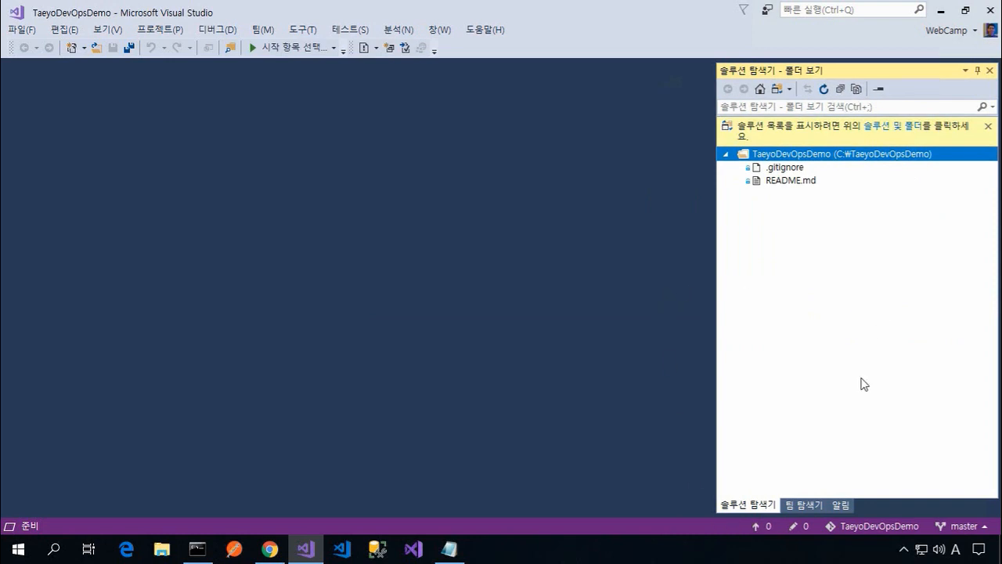
Step: Start a new solution in the cloned repository and check the location path in the new project dialog
left_click(808, 504)
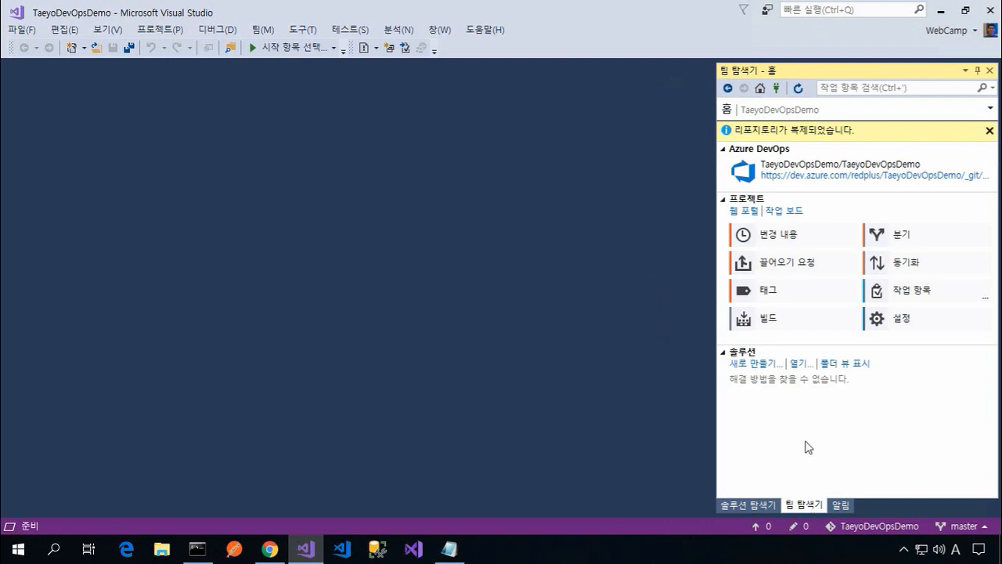
left_click(766, 365)
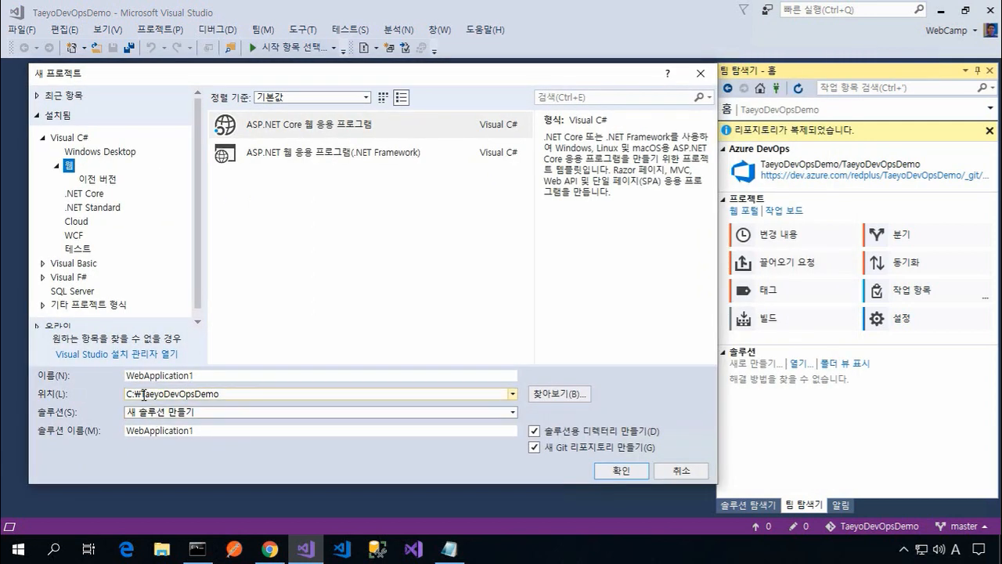
left_click(256, 397)
key("shift+Left")
key("shift+Left")
key("shift+Left")
key("shift+Left")
key("shift+Left")
key("shift+Left")
key("shift+Left")
key("shift+Left")
key("shift+Left")
key("shift+Left")
key("shift+Left")
key("shift+Left")
key("shift+Left")
key("shift+Left")
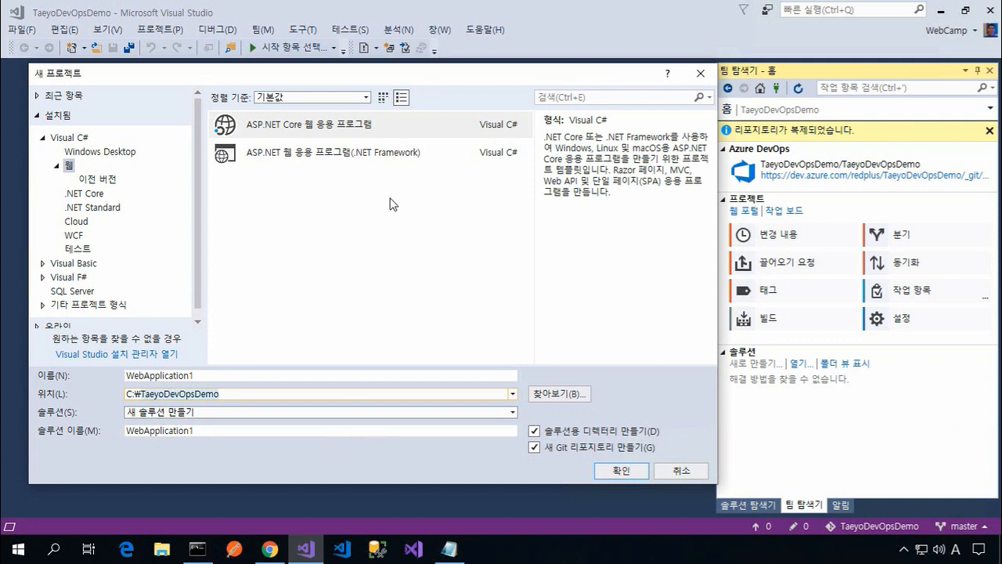
Step: Choose the ASP.NET Core web application template and name the project TaeyoDevOpsDemo
left_click(405, 131)
double_click(291, 375)
type("TaeyoDevOpsDemo")
left_click(607, 469)
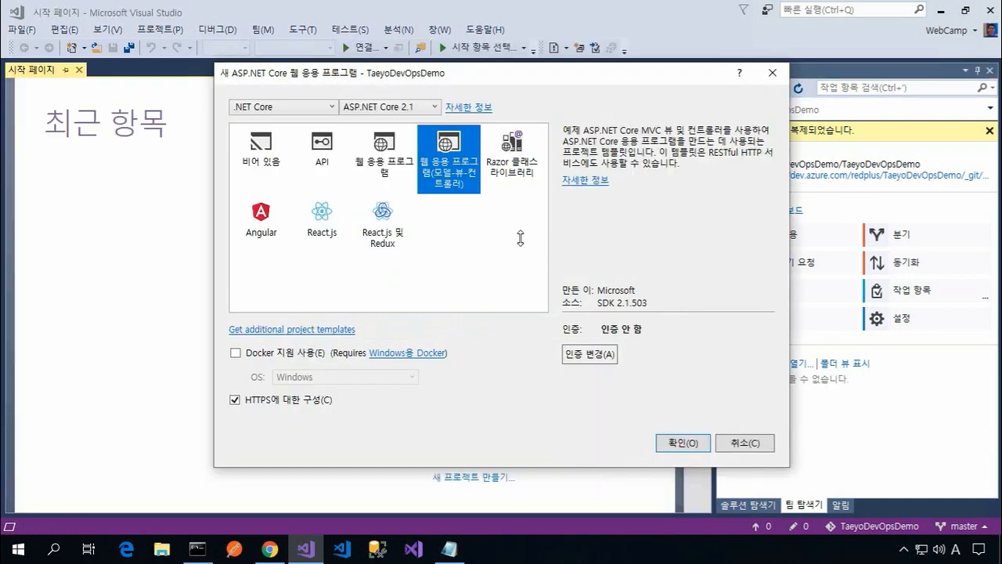
Step: Create the project from the Model-View-Controller template on ASP.NET Core 2.1, and close its overview page
left_click_drag(592, 76, 358, 111)
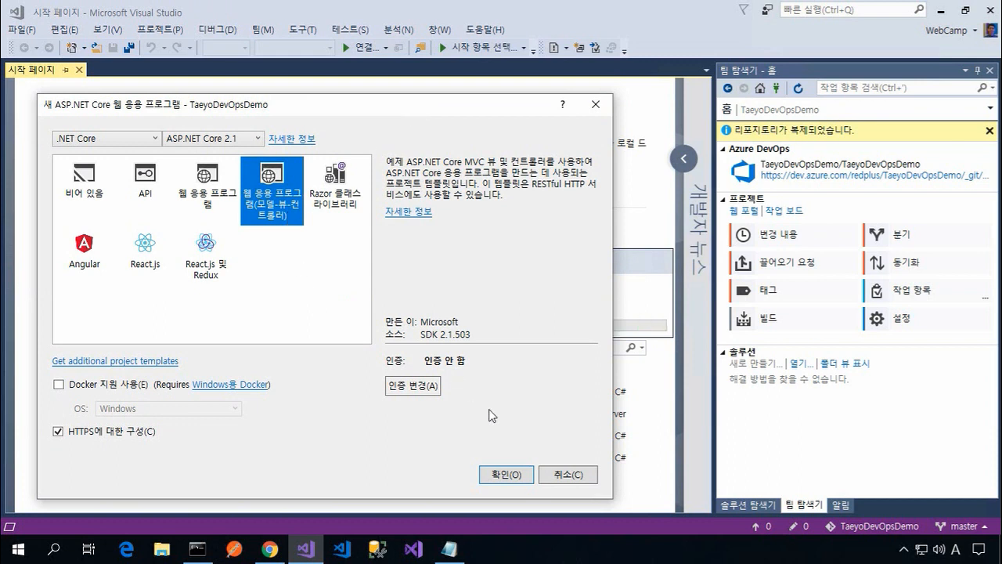
left_click(528, 481)
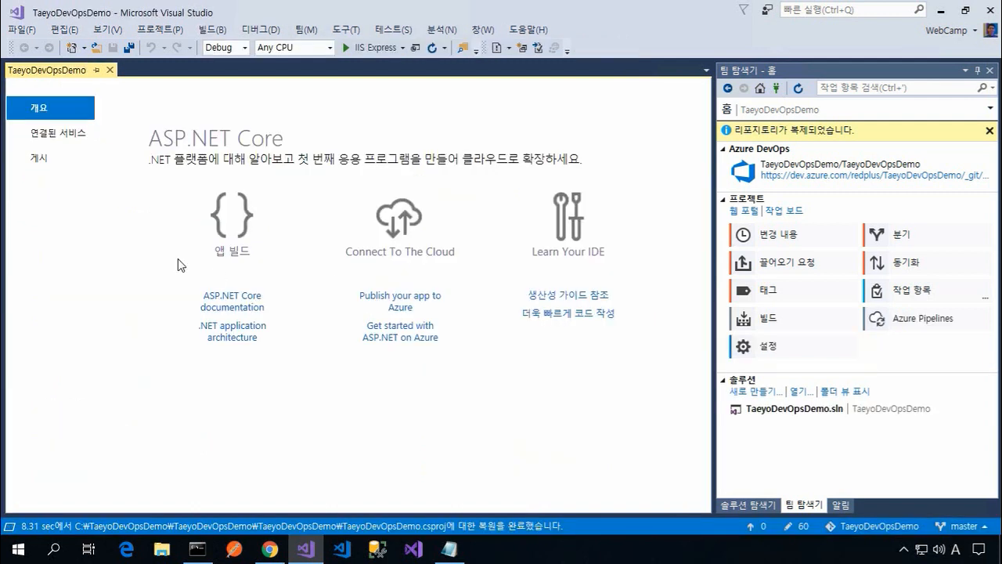
left_click(109, 70)
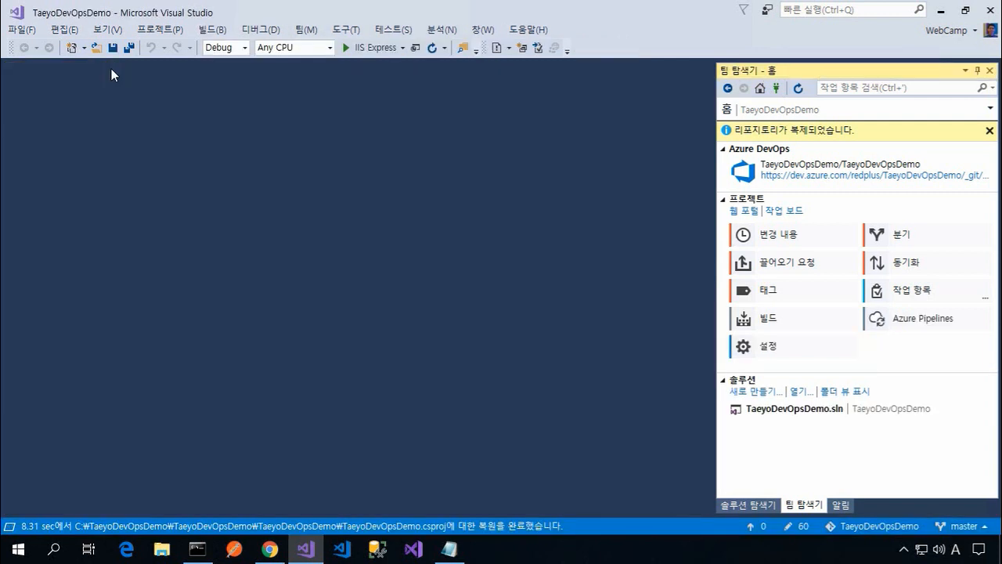
Step: Examine the new project's files and the commands available for the solution
left_click(750, 506)
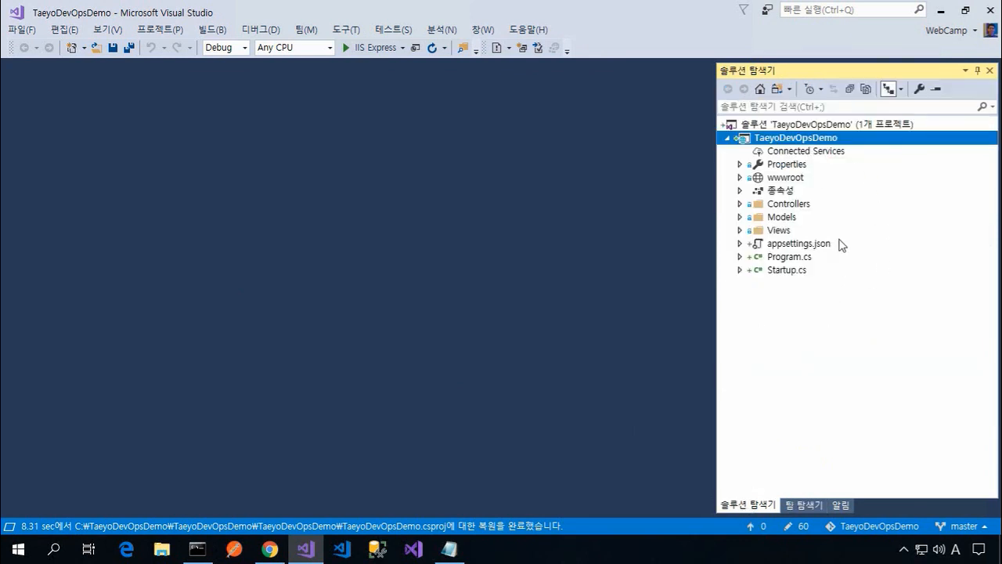
right_click(853, 127)
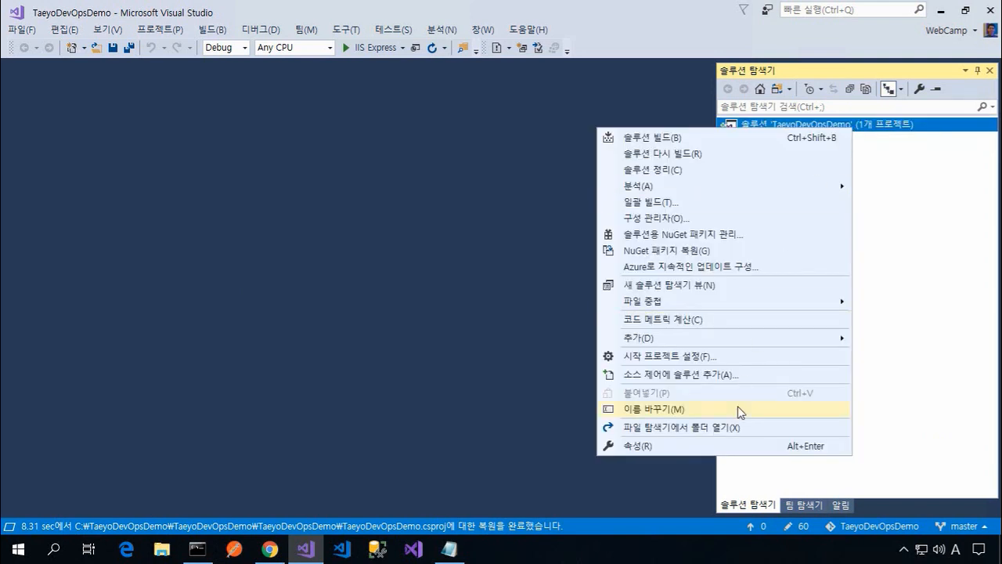
left_click(335, 342)
Step: Commit all changes with the message "TaeyoDevOpsDemo 프로젝트 생성" and push the commit to the remote master branch
left_click(791, 507)
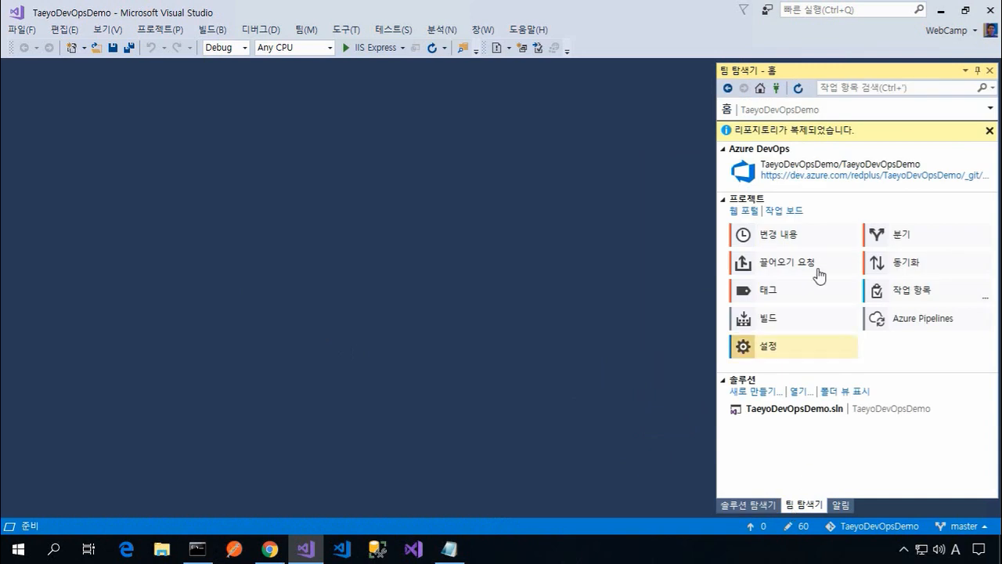
left_click(783, 240)
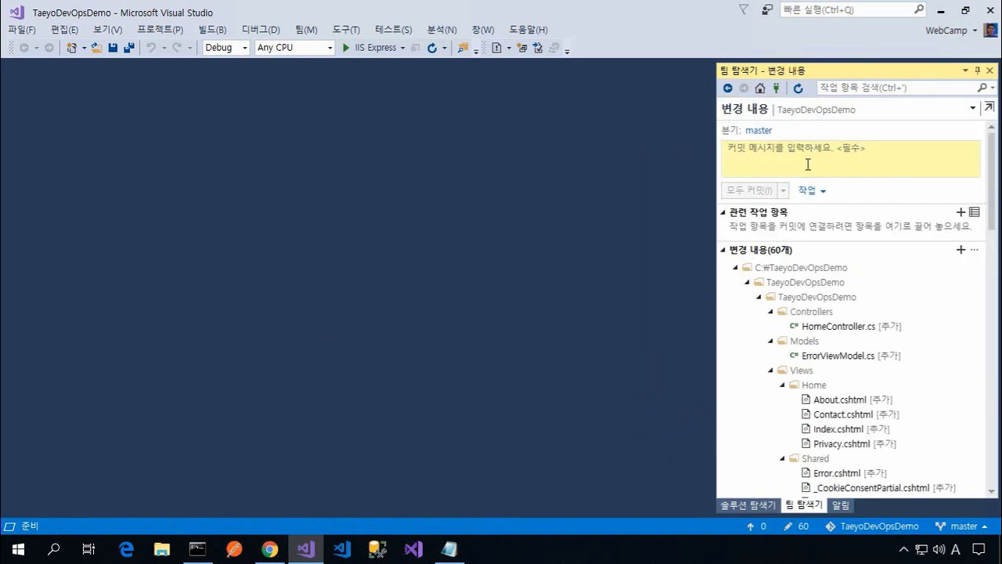
type("TaeyoDevOpsDemo")
type("프로젝트 생성")
key("Return")
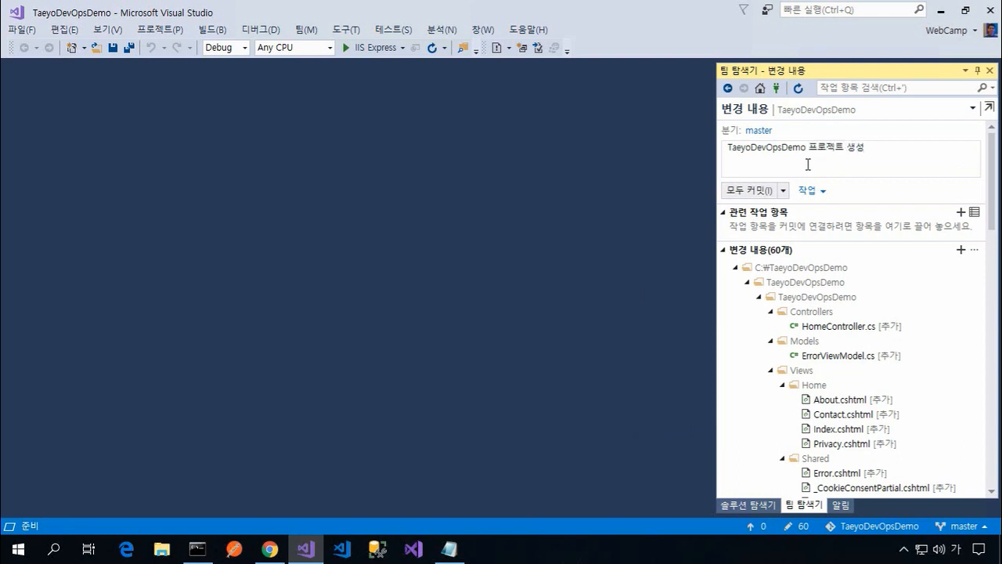
left_click(756, 192)
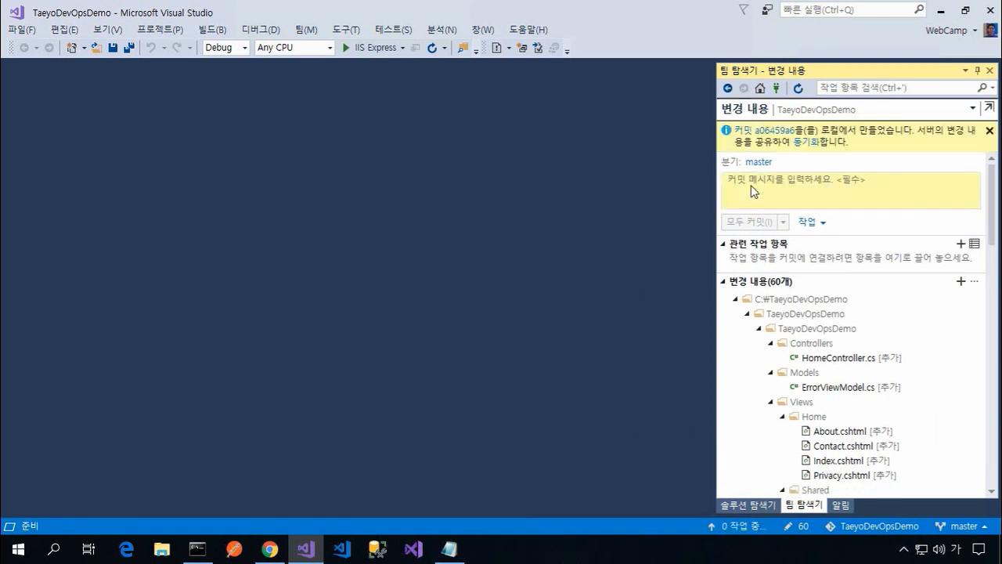
left_click(799, 144)
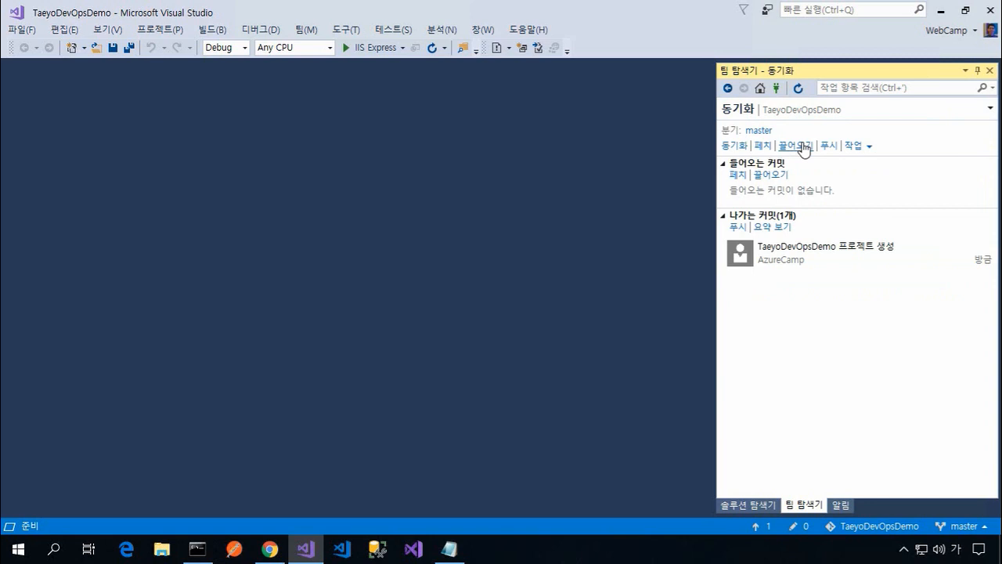
left_click(738, 226)
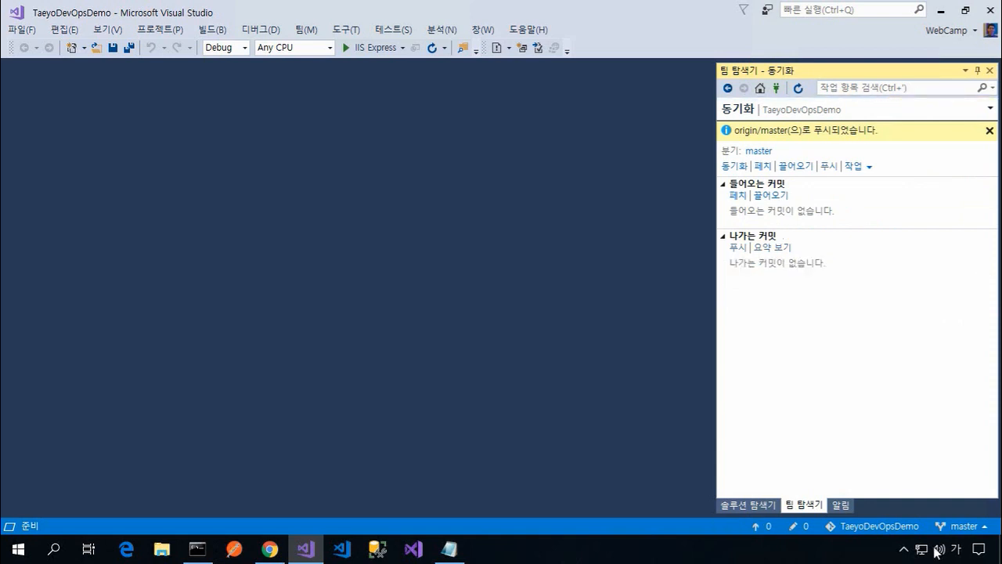
Step: Switch back to Chrome, close the blank tab, and refresh the repository's file list to check the pushed files
left_click(269, 548)
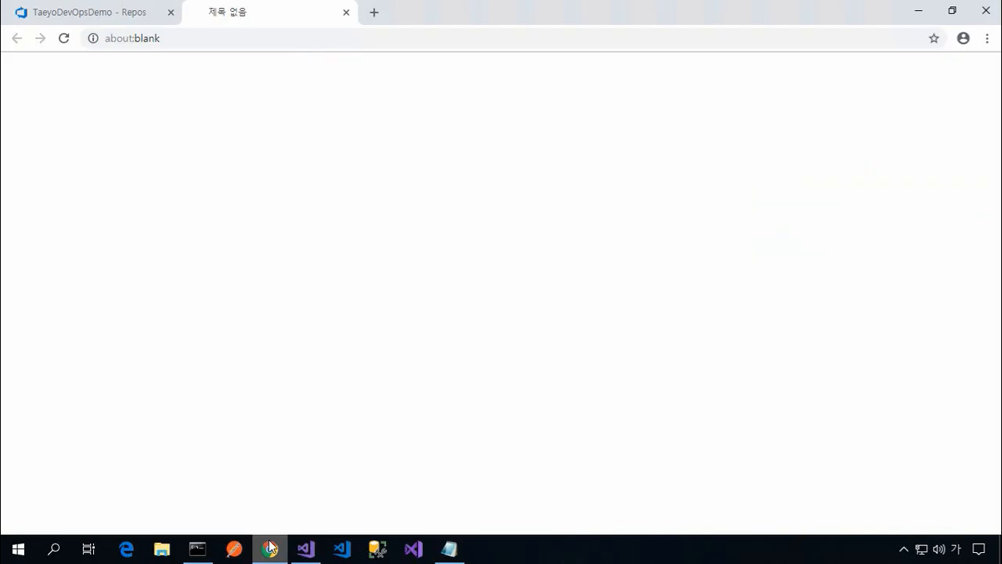
left_click(346, 12)
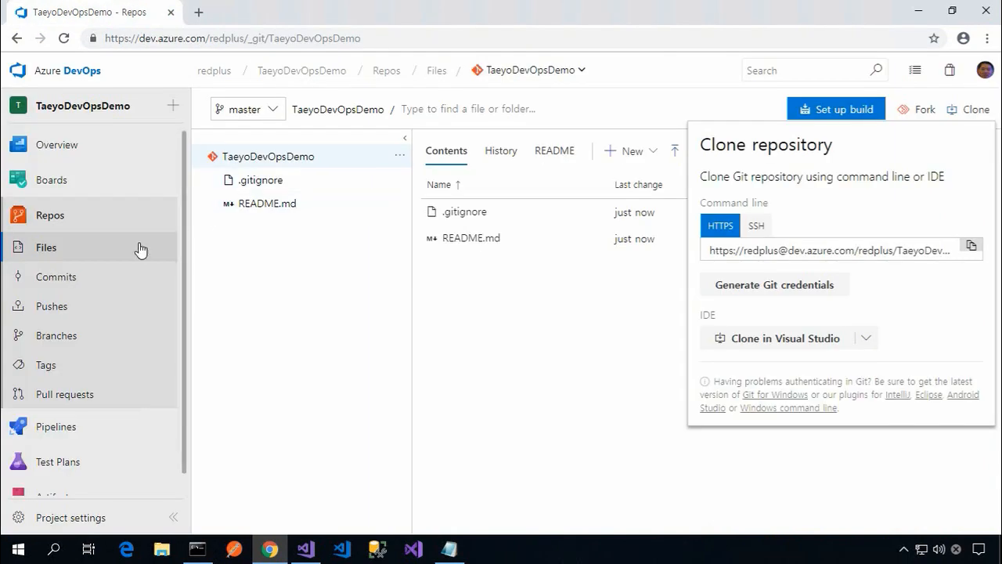
left_click(62, 38)
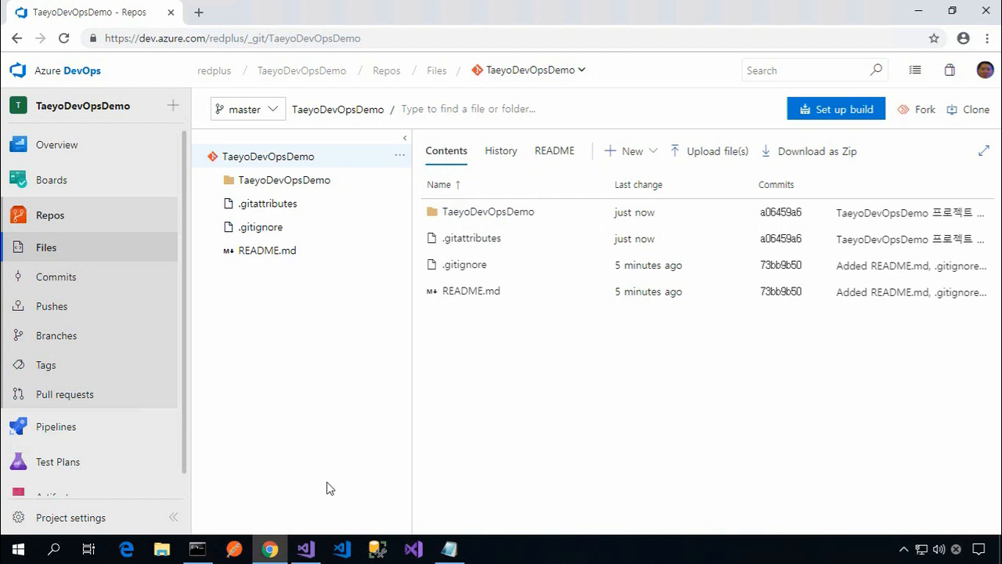
Step: Switch to Visual Studio, show the solution's files, and run the TaeyoDevOpsDemo project without debugging
left_click(306, 549)
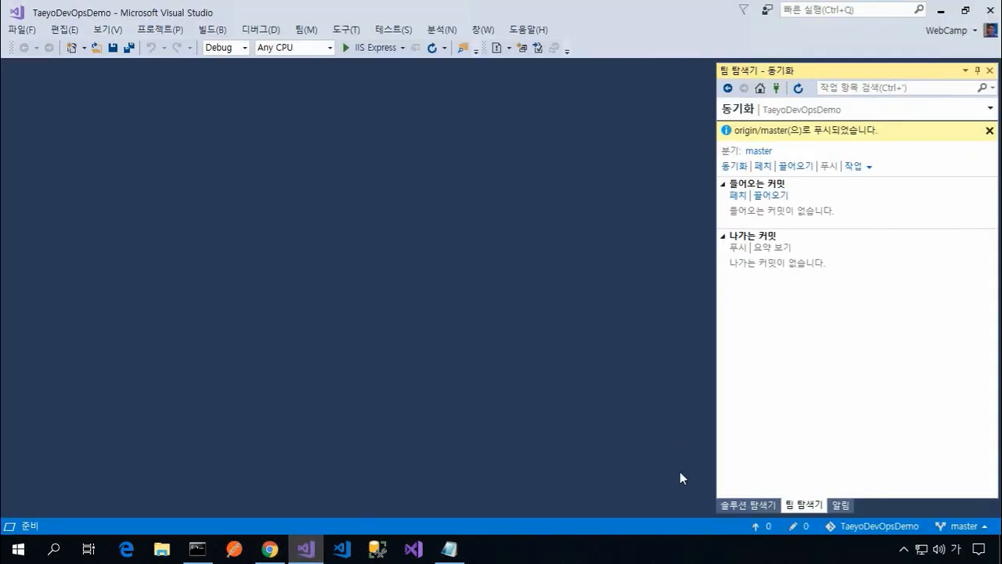
left_click(748, 506)
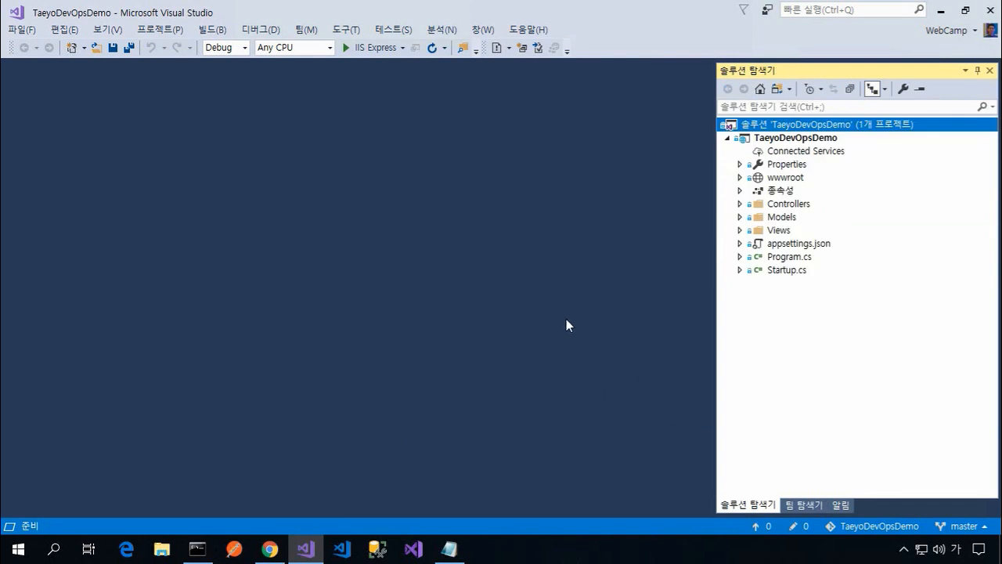
left_click(251, 31)
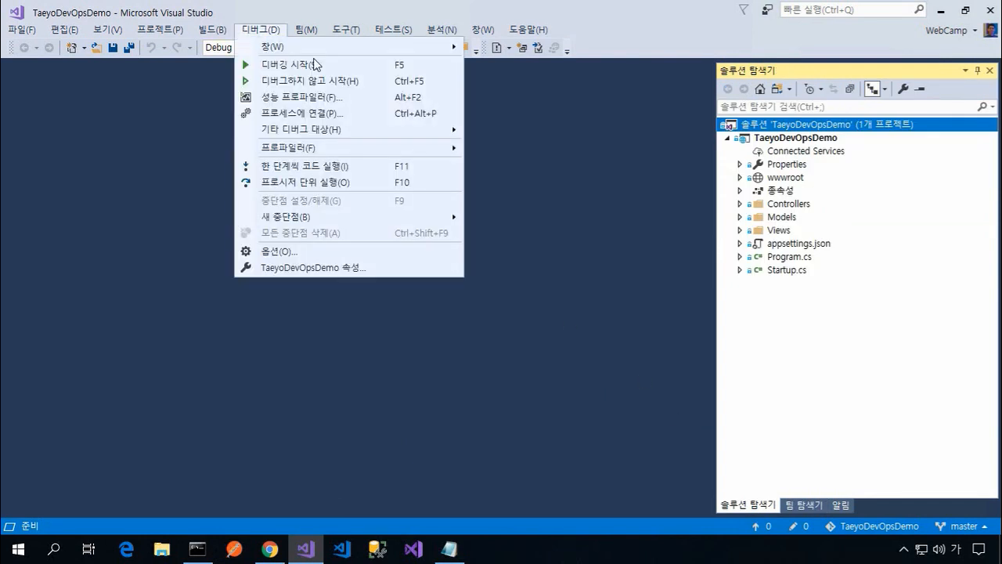
left_click(367, 81)
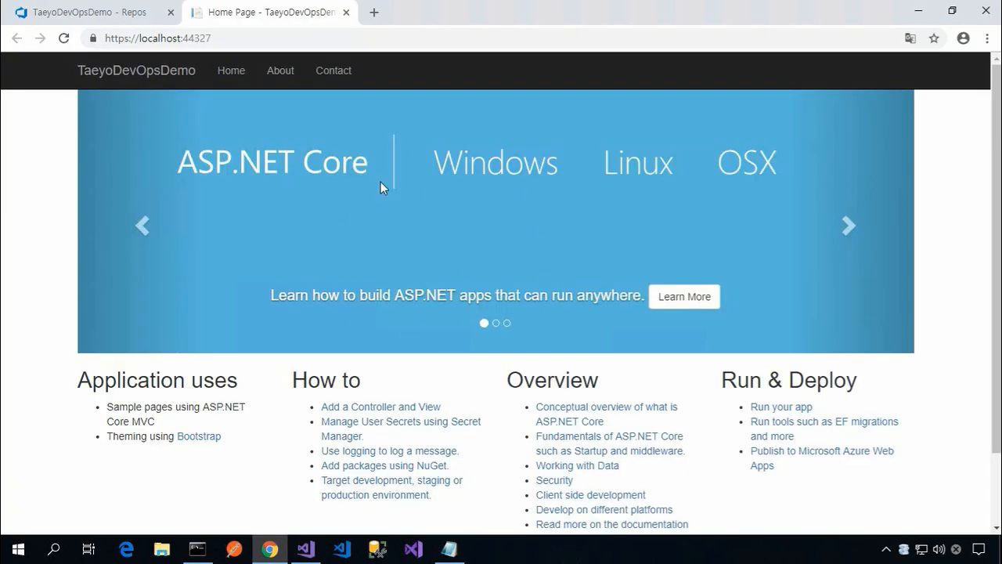
Step: Return to Azure DevOps and start a visual-designer build pipeline using the TaeyoDevOpsDemo repository's master branch in Azure Repos Git
left_click(120, 13)
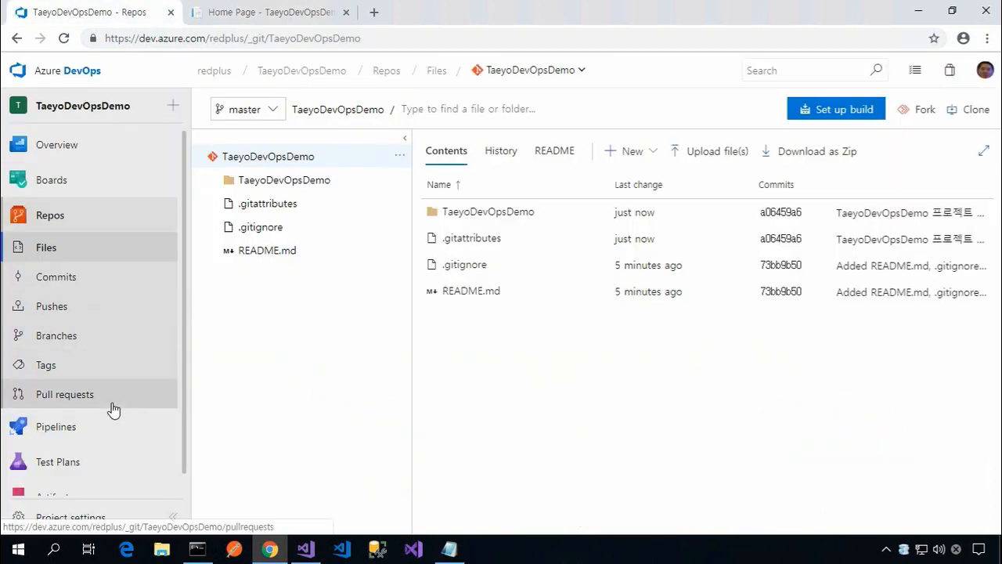
left_click(53, 429)
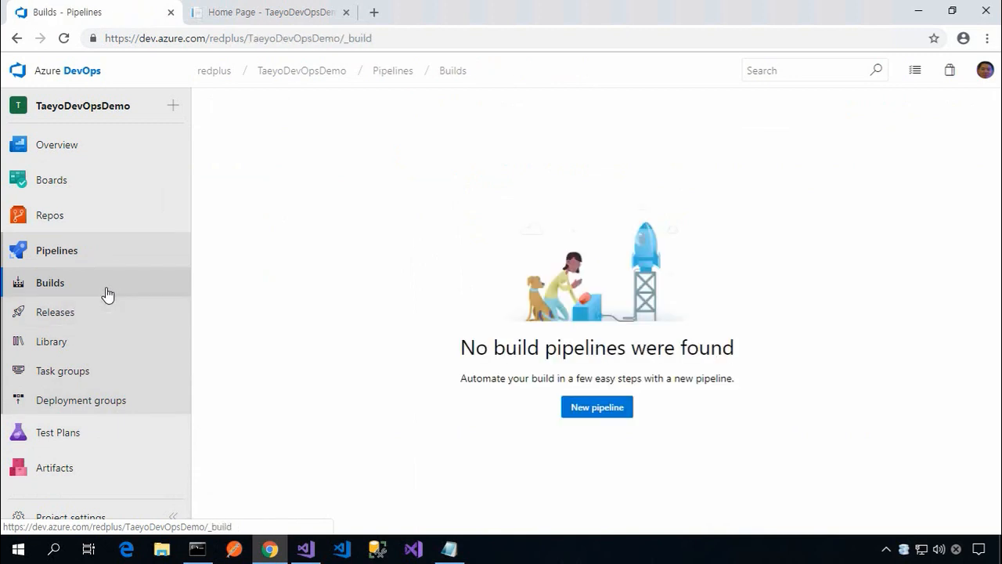
left_click(631, 412)
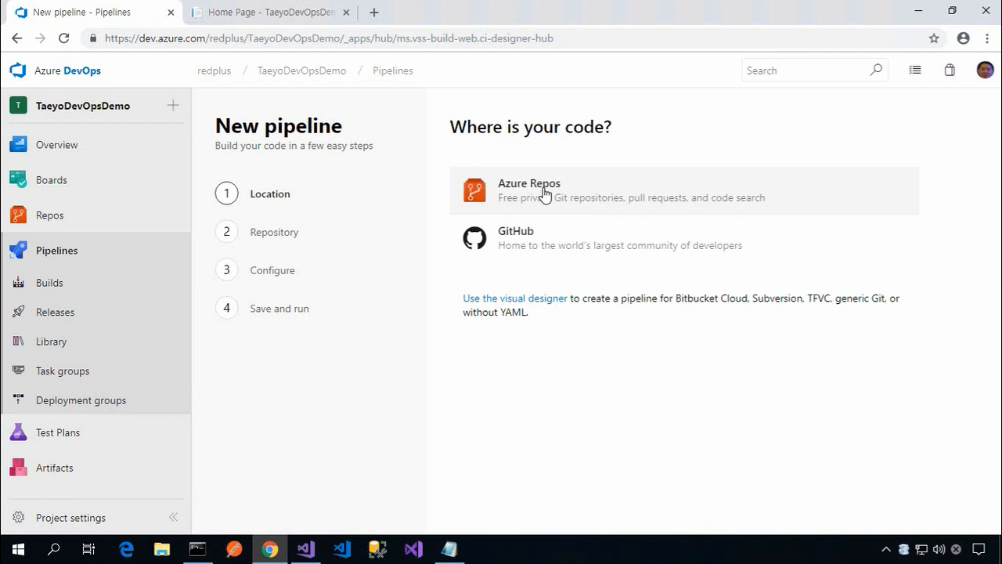
left_click(529, 306)
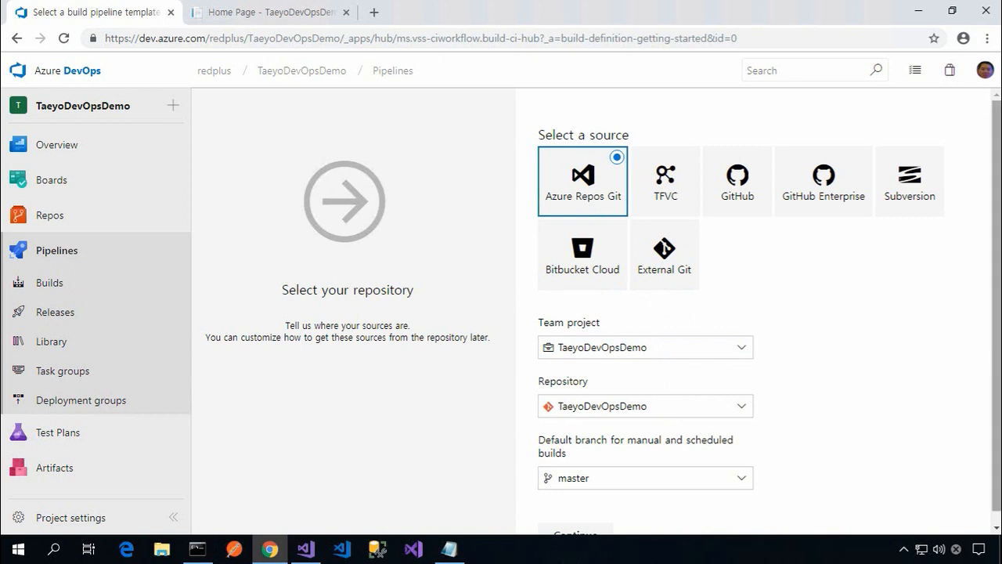
scroll(999, 389, "down", 1)
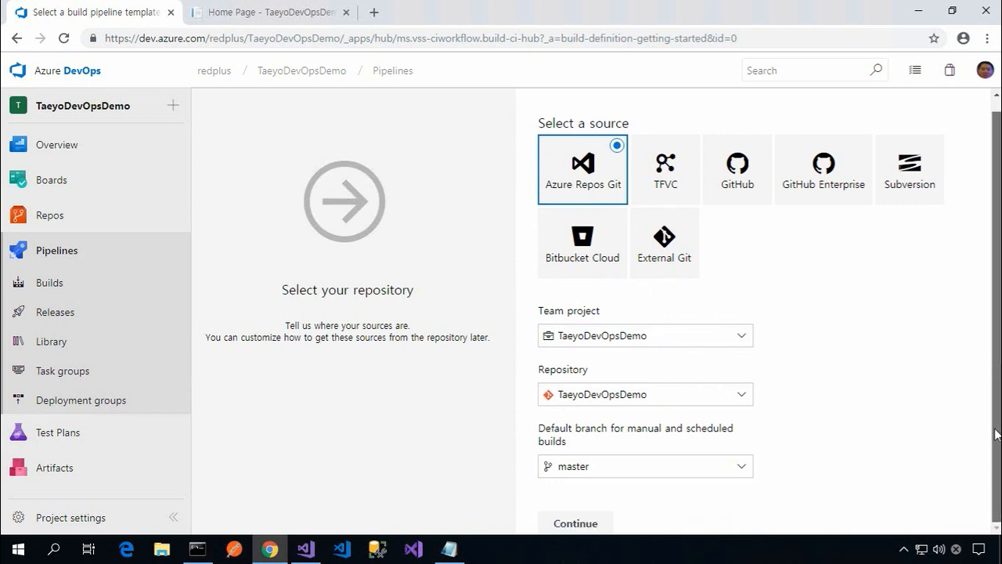
left_click(611, 523)
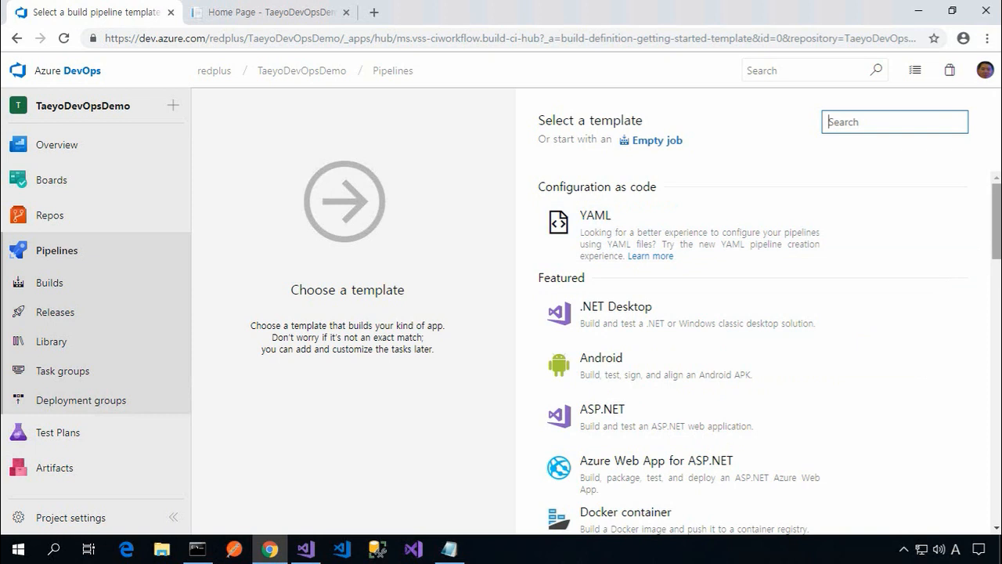
Step: Apply the ASP.NET Core template to the new build pipeline
left_click_drag(999, 232, 999, 338)
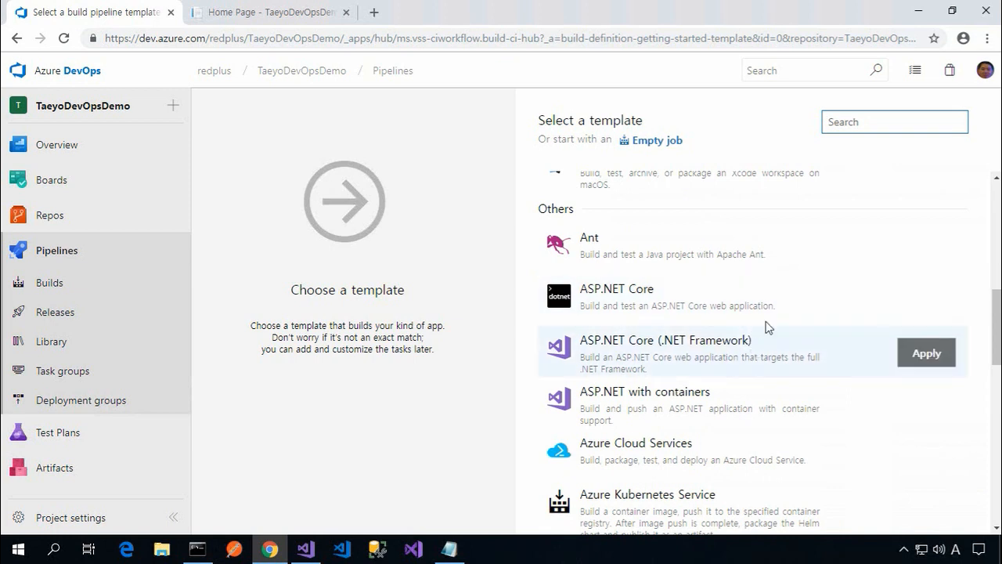
left_click(822, 318)
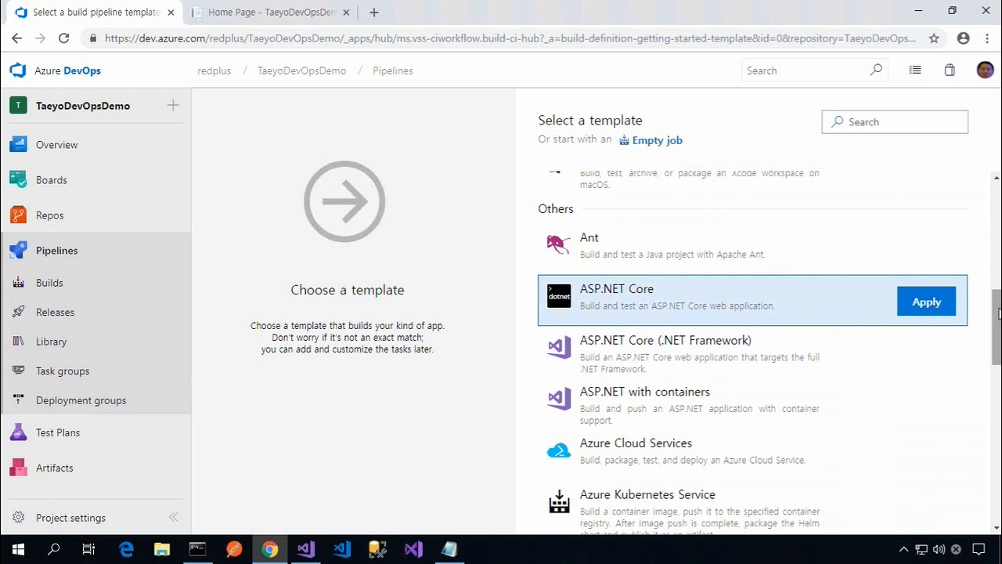
left_click_drag(994, 319, 992, 235)
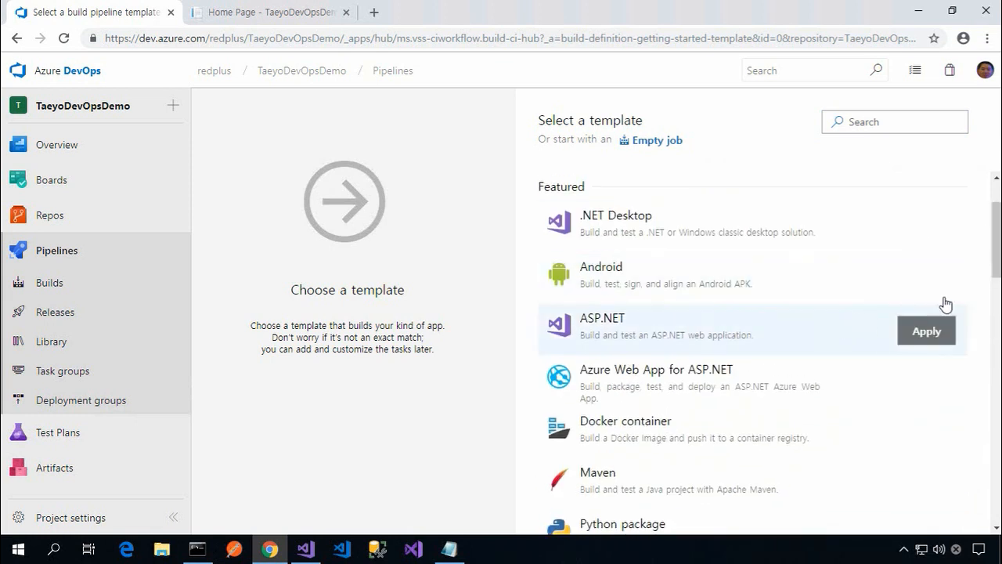
left_click_drag(1000, 243, 993, 349)
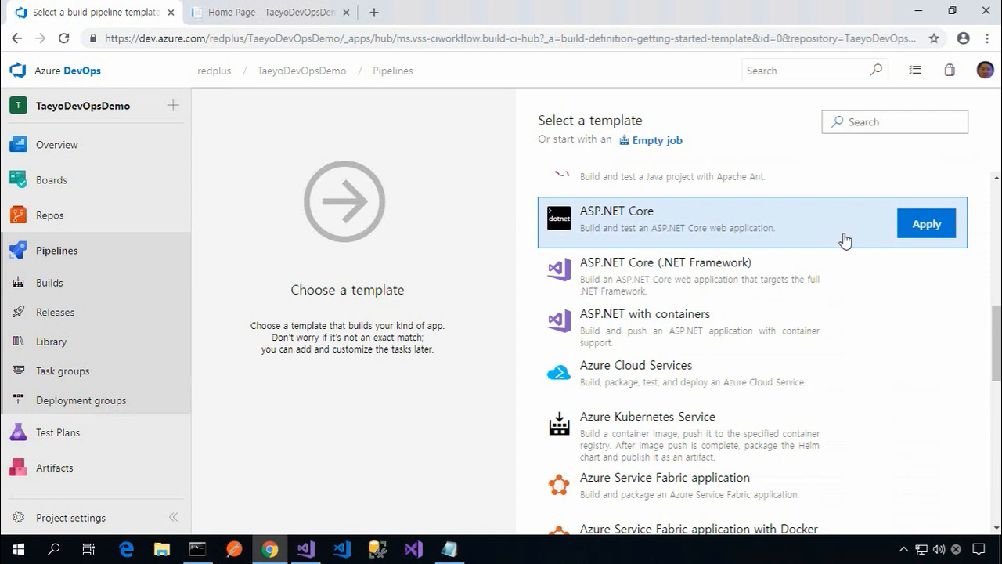
left_click(927, 240)
left_click(927, 240)
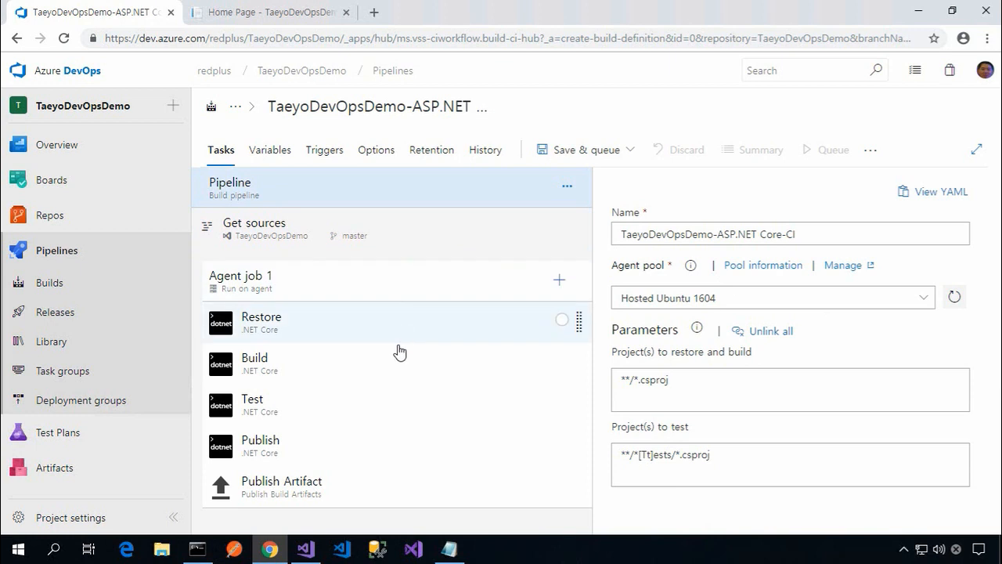
Step: Examine the Publish Artifact task's settings, including its path to publish and artifact name
left_click(397, 489)
scroll(939, 378, "down", 2)
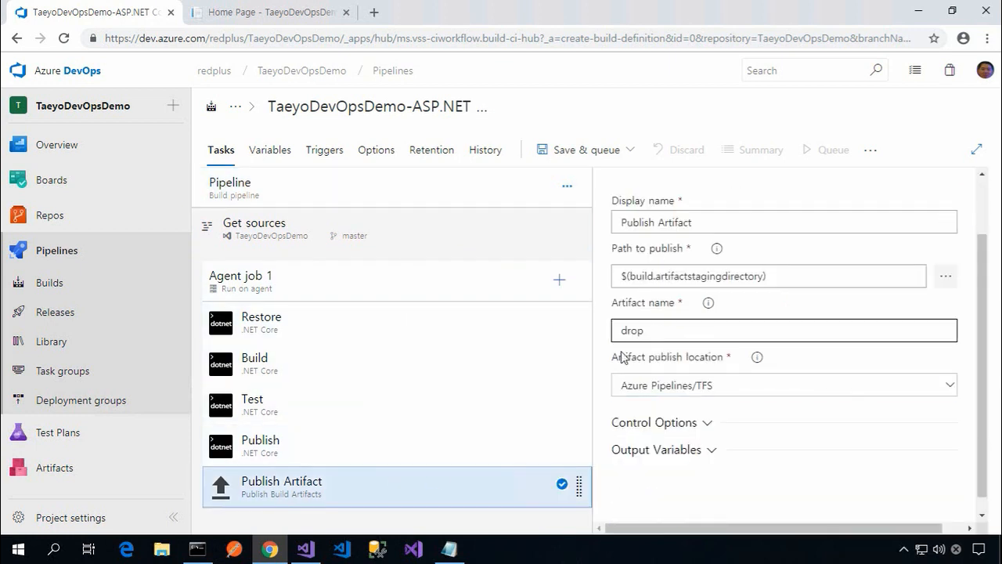
scroll(670, 353, "up", 1)
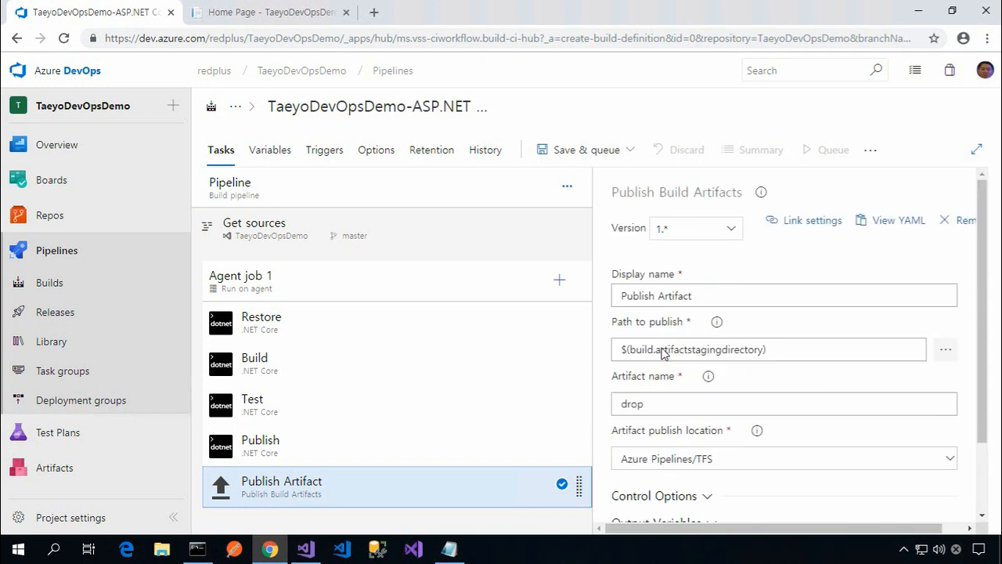
Step: Save the build pipeline and queue a build of the master branch on the Hosted Ubuntu 1604 agent pool
left_click(631, 150)
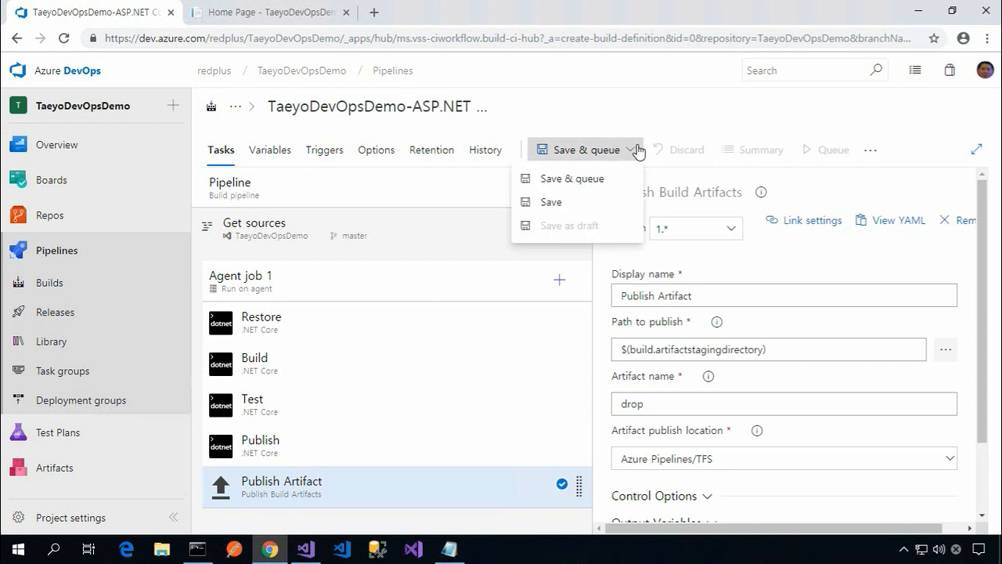
left_click(580, 179)
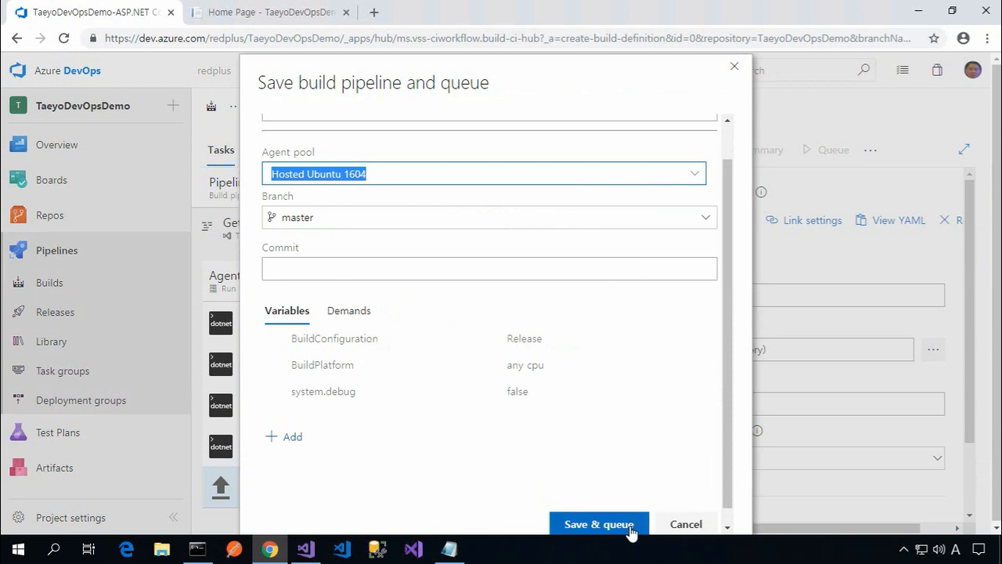
left_click(599, 524)
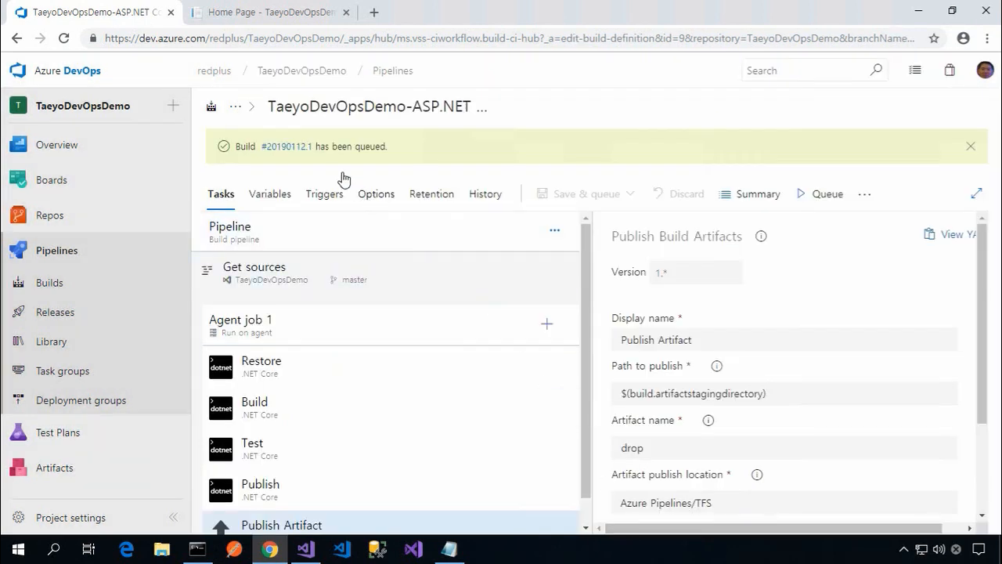
Step: Follow the queued build's job logs until all tasks finish, and check the project's build and release pipeline pages
left_click(290, 151)
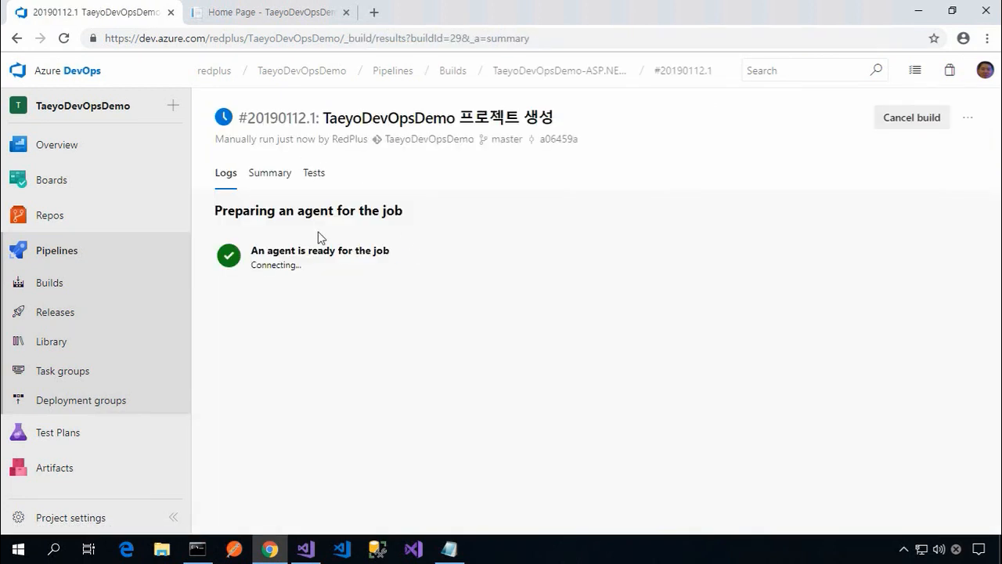
left_click(92, 296)
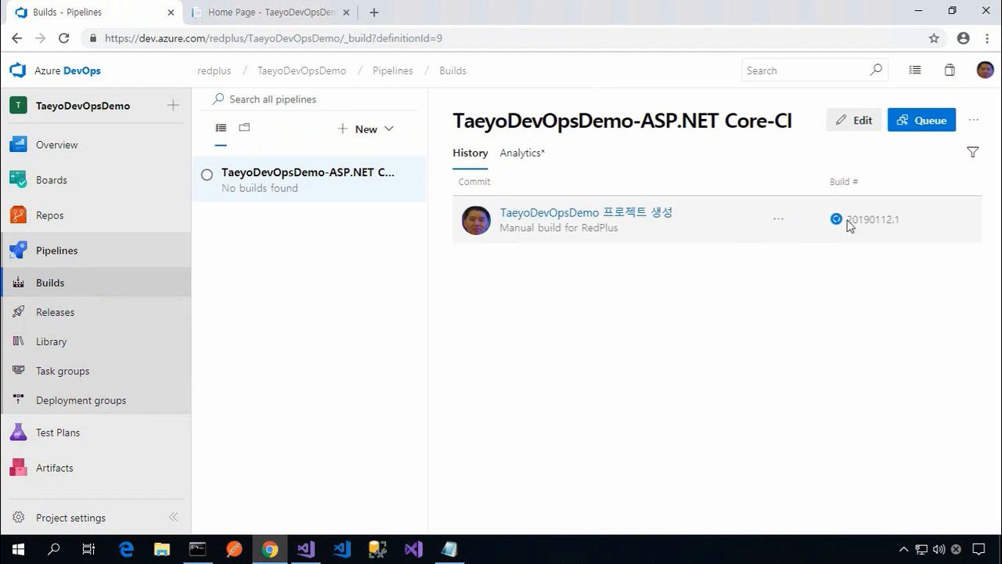
left_click(612, 218)
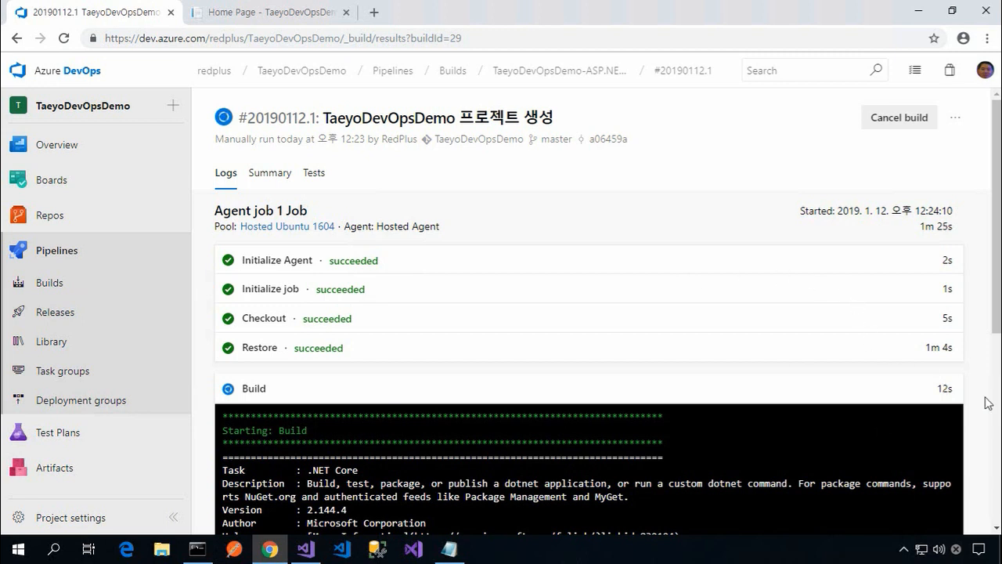
left_click(997, 462)
mouse_move(997, 405)
left_mouse_down()
mouse_move(997, 384)
mouse_move(997, 394)
left_mouse_up()
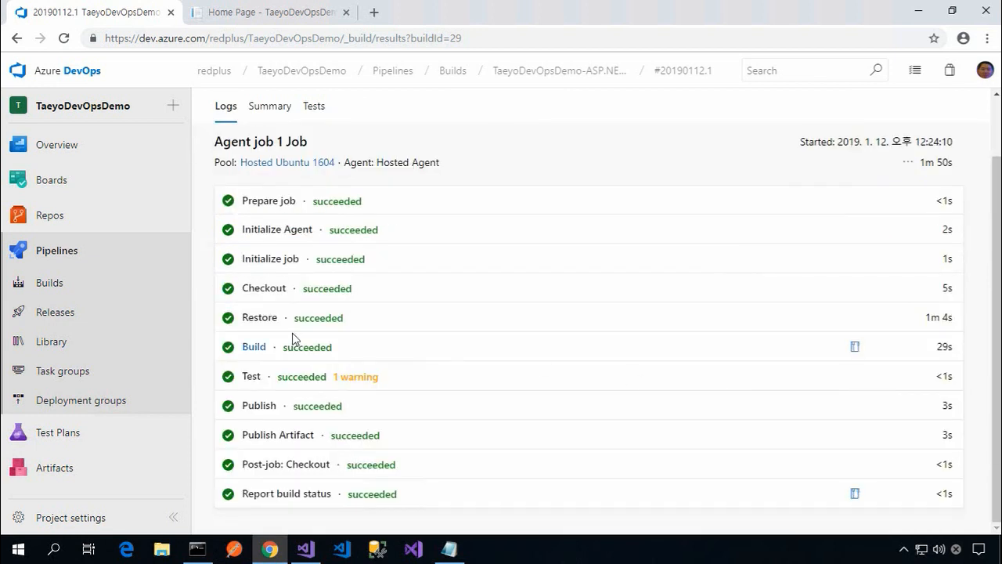
left_click(115, 291)
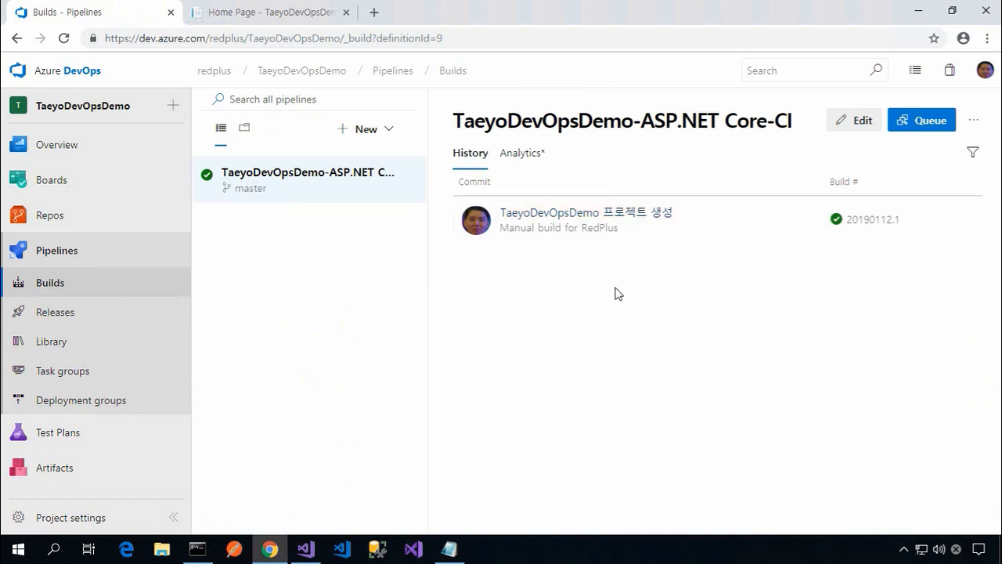
left_click(93, 317)
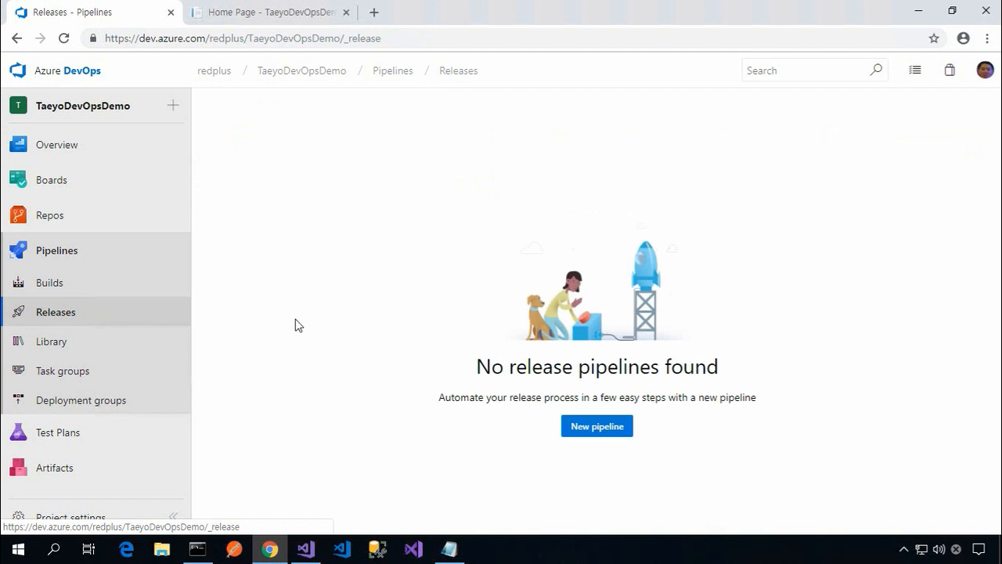
left_click(198, 548)
left_click(375, 413)
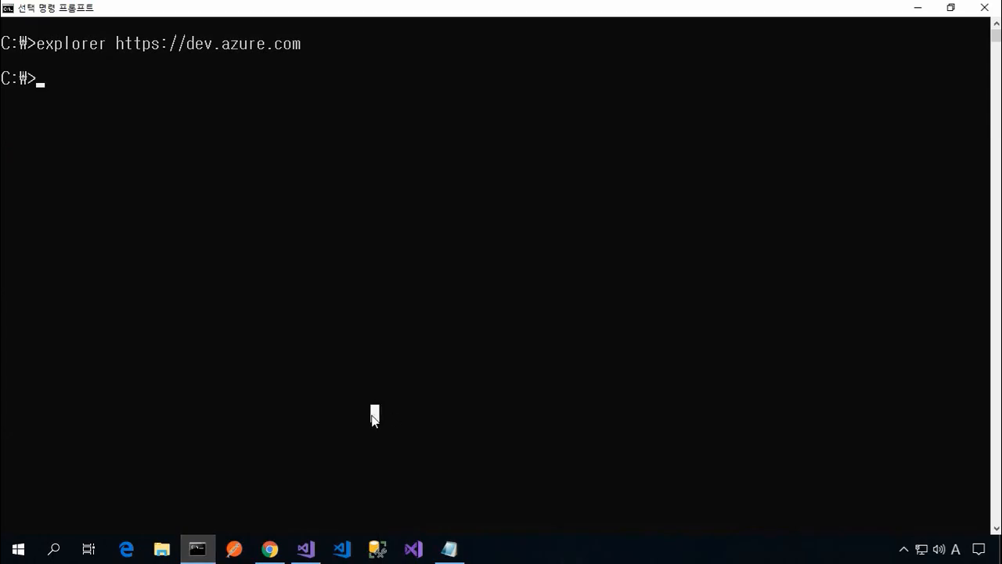
type("expl")
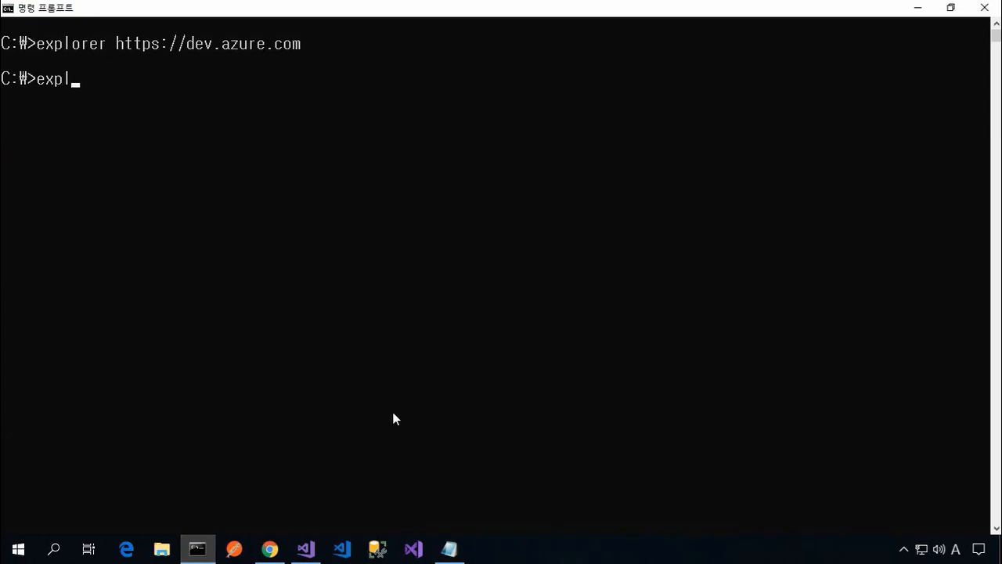
type("orer https://azure.com")
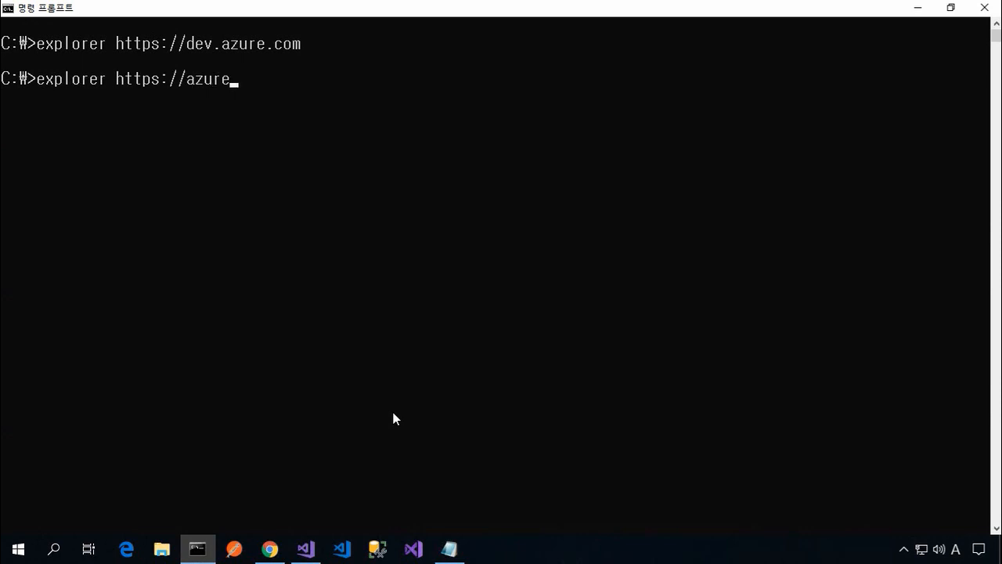
key("Return")
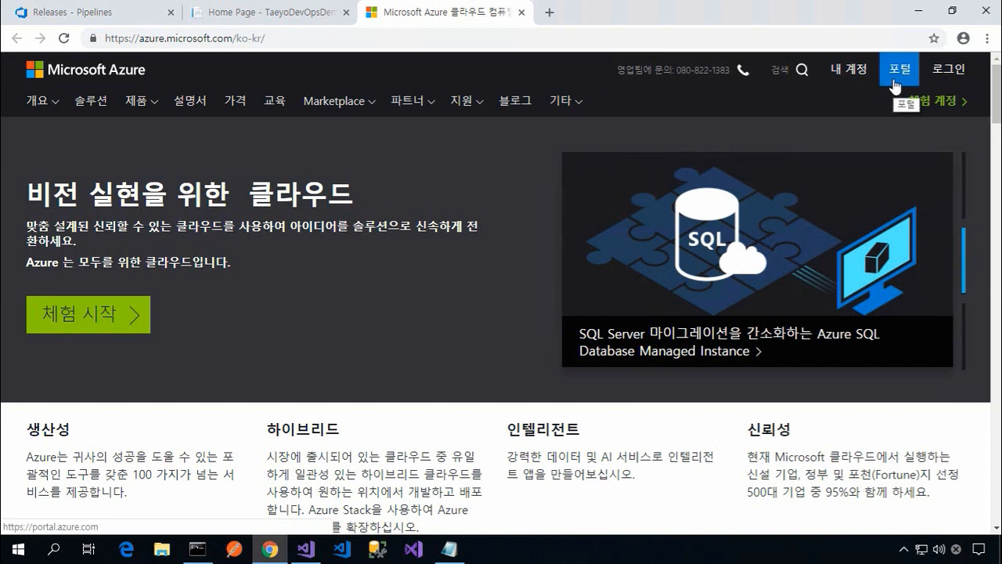
Step: Open the Azure portal from the Microsoft Azure site and dismiss the two subscription credit notifications
left_click(894, 87)
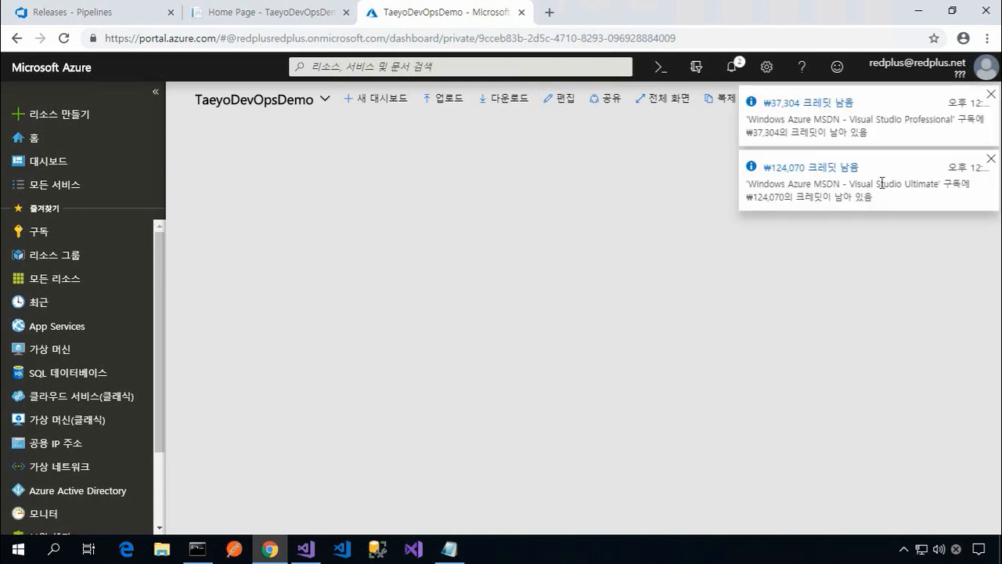
left_click(991, 94)
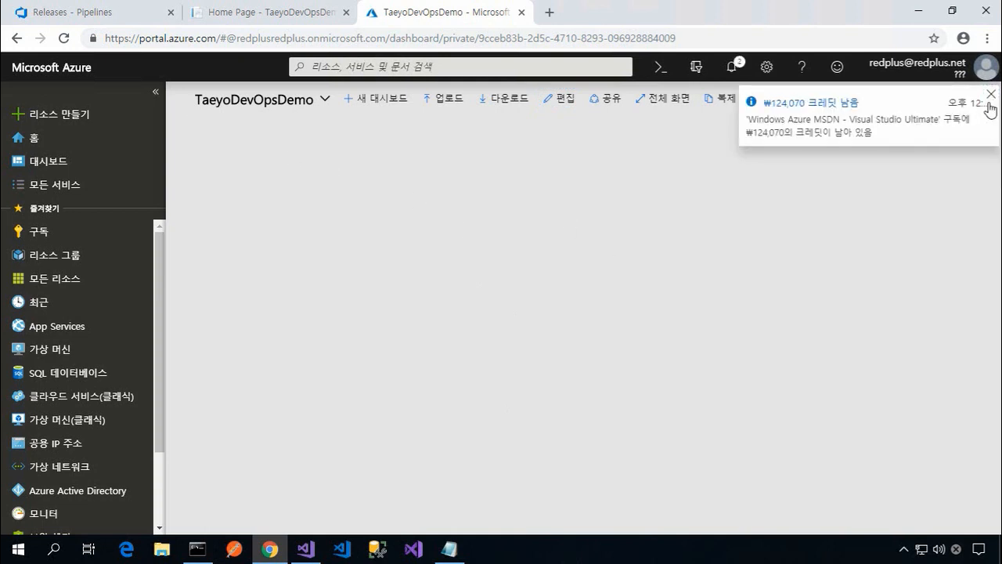
left_click(991, 94)
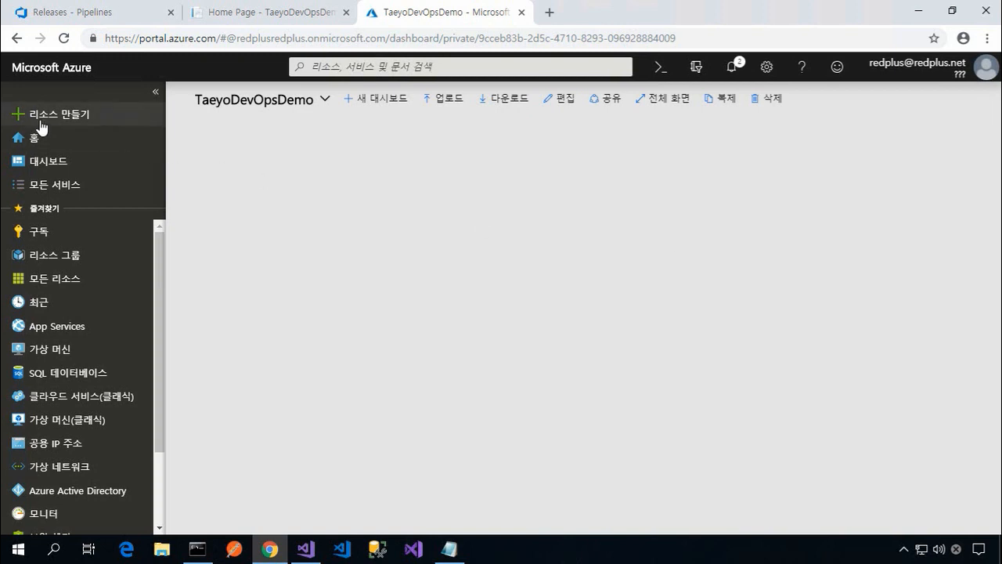
Step: Create a Windows code Web App named taeyodevopsdemo in a new taeyodevopsdemo resource group under Microsoft Azure Sponsorship, and pin it to the dashboard
left_click(86, 119)
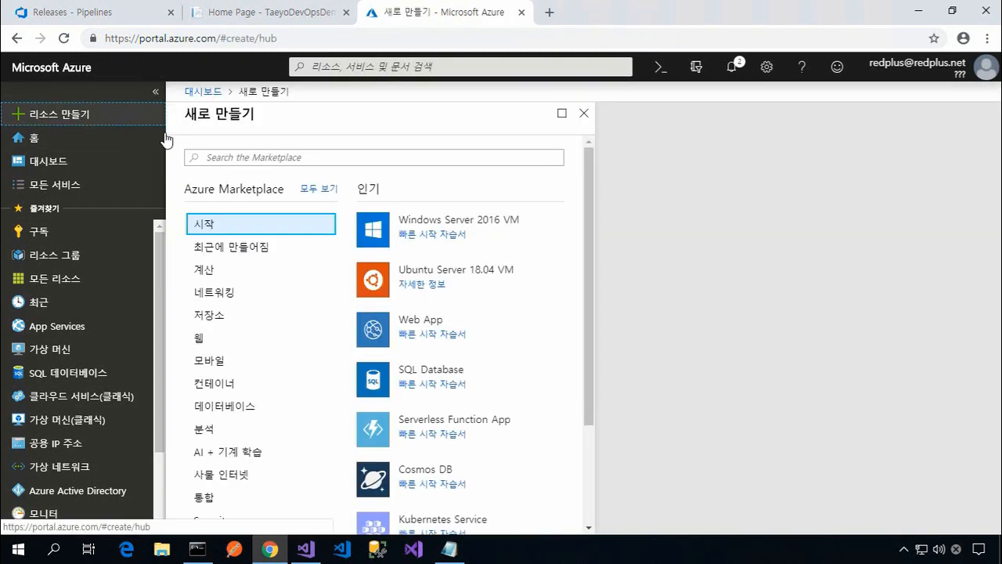
left_click(422, 321)
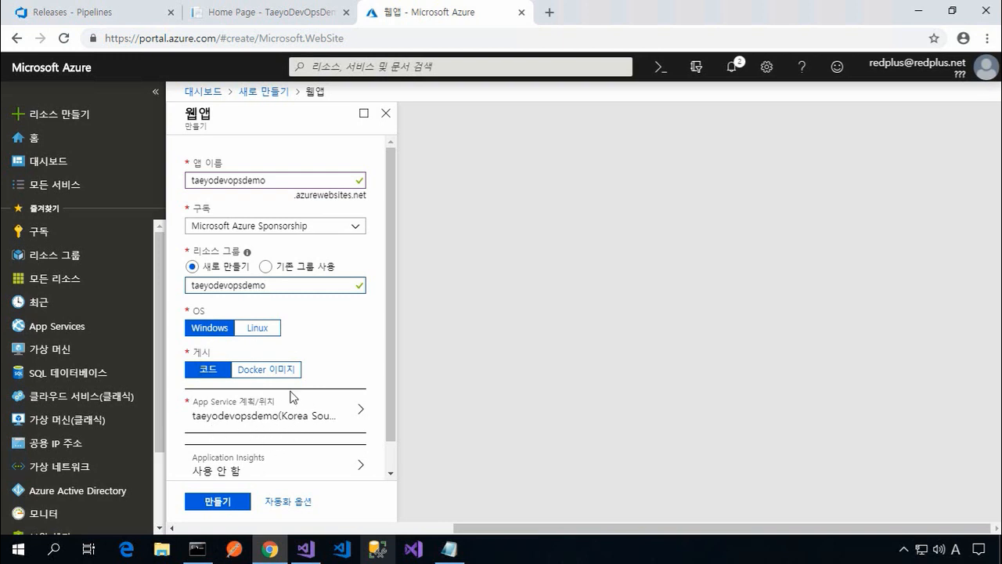
left_click(394, 449)
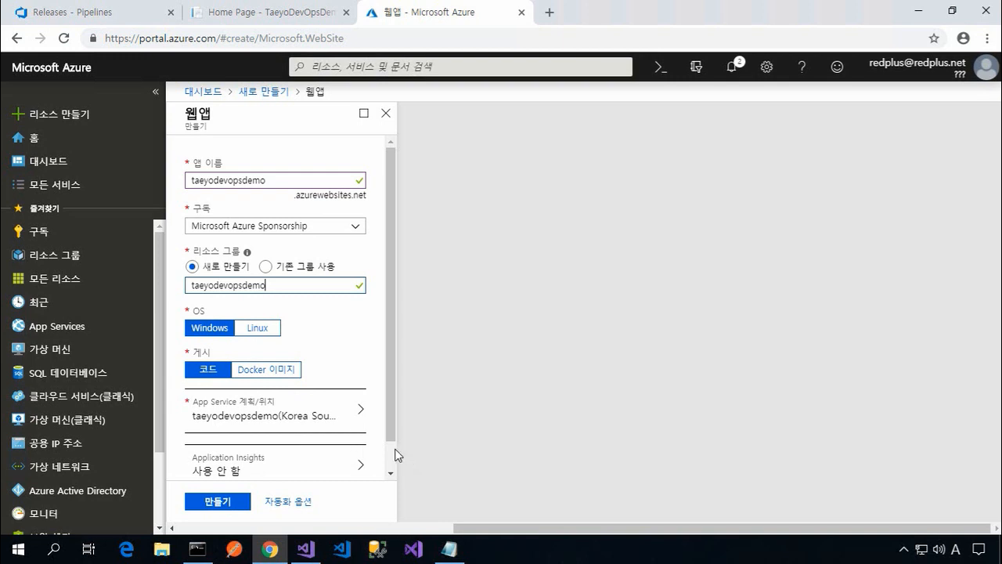
left_click_drag(394, 449, 389, 366)
left_click(240, 501)
mouse_move(269, 549)
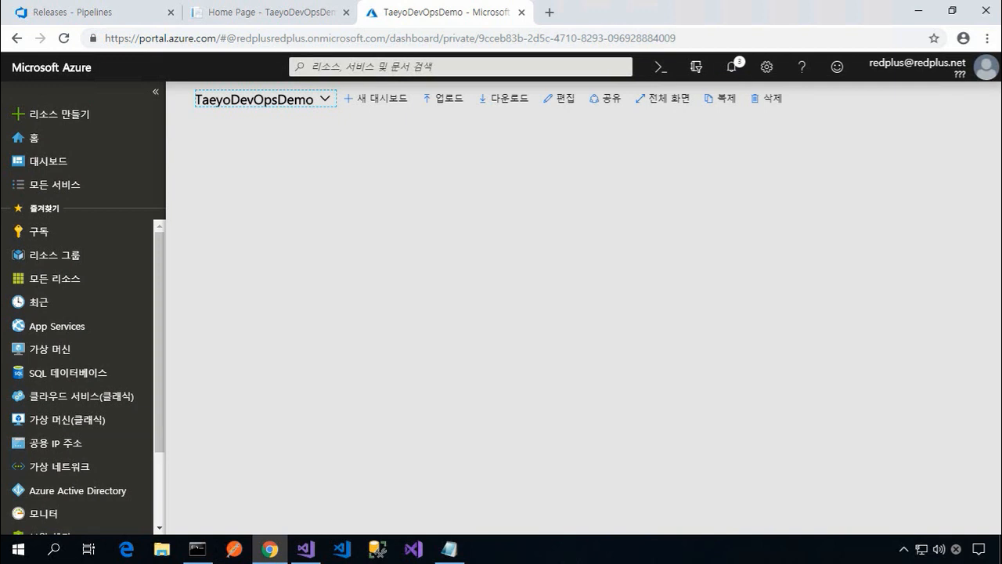
left_click(897, 164)
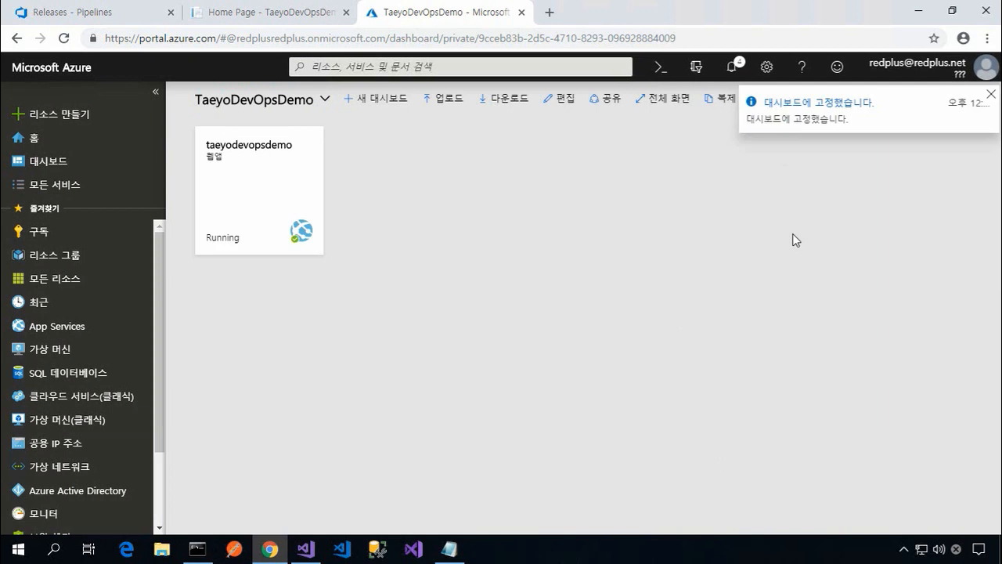
Step: Browse to the taeyodevopsdemo Web App's URL from its overview and compare its default page with the local application's home page
left_click(285, 208)
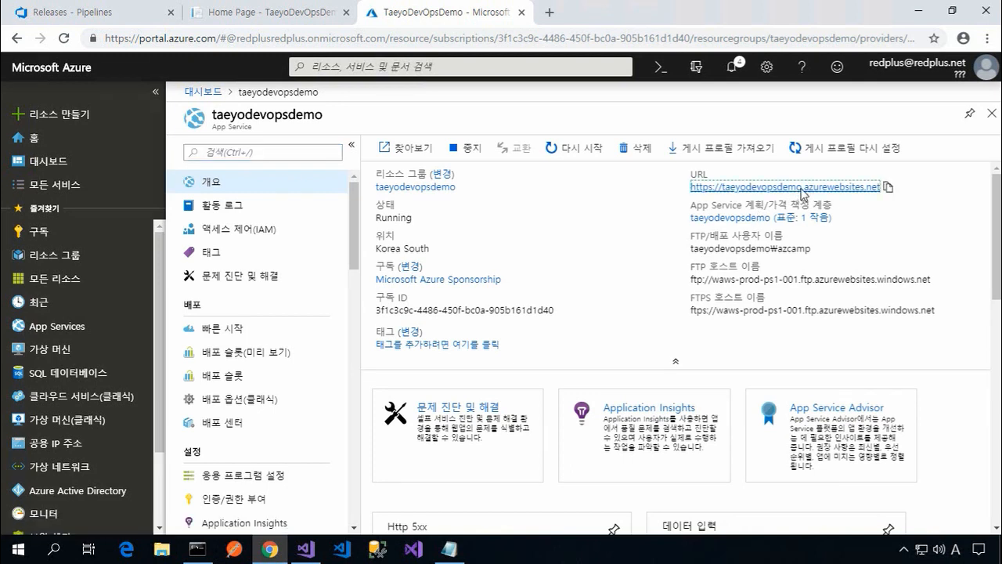
left_click(803, 187)
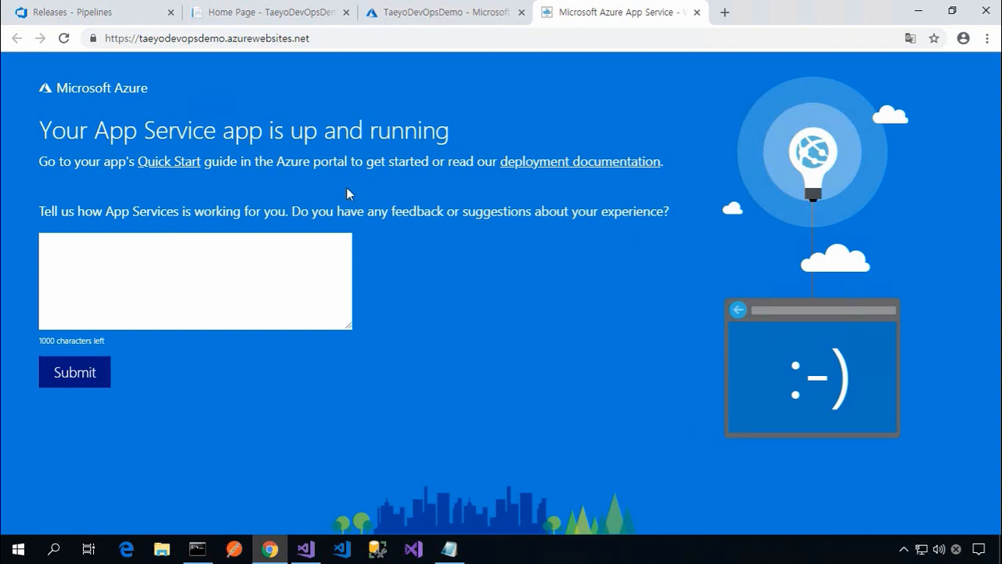
left_click(274, 18)
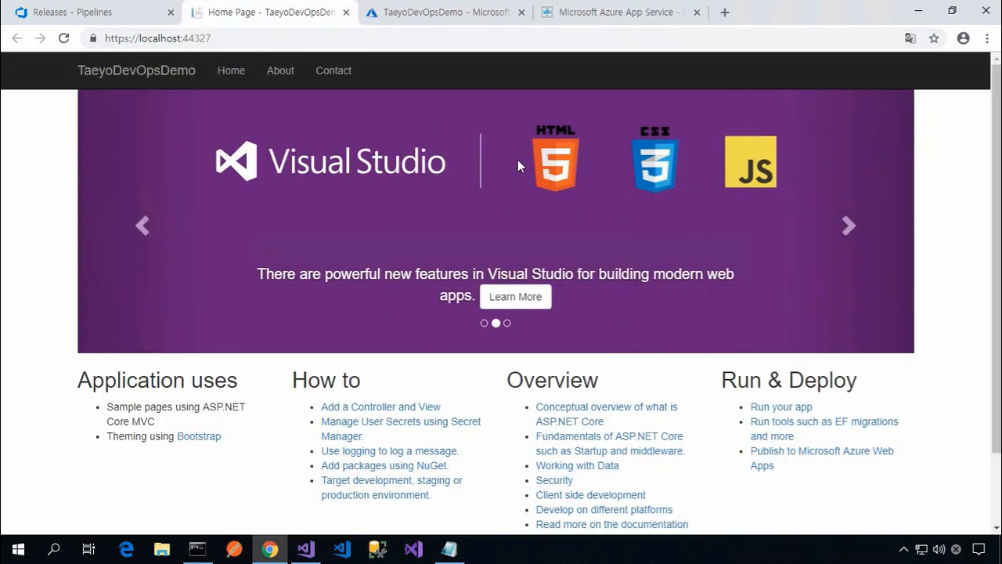
left_click(632, 25)
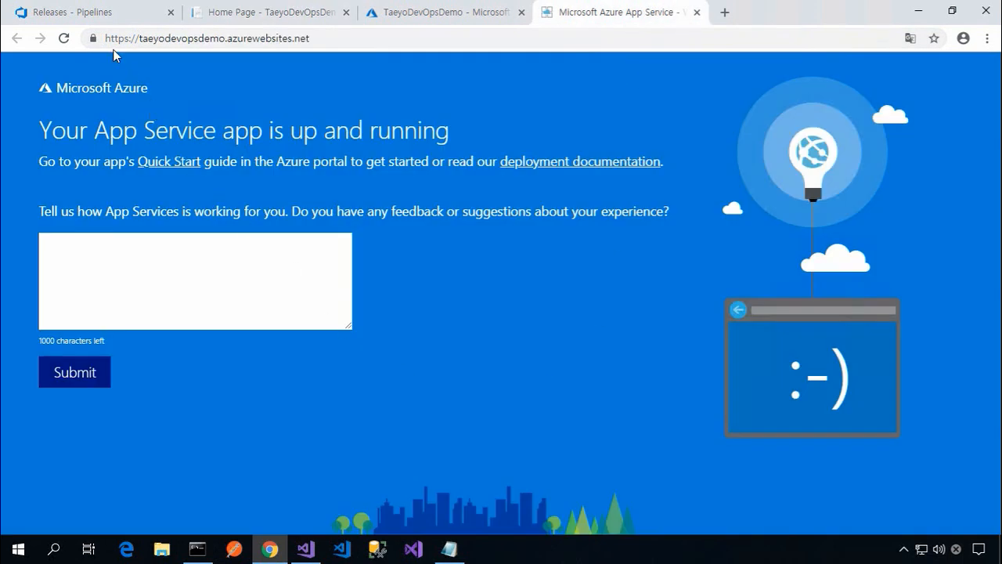
Step: Return to the Azure DevOps releases page and create a release pipeline from the Azure App Service deployment template
left_click(97, 16)
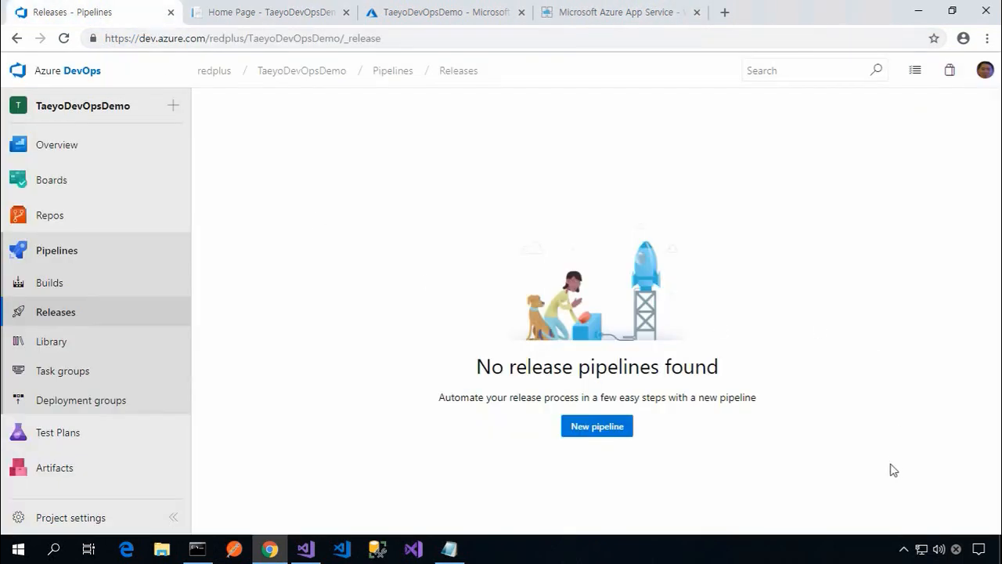
left_click(615, 431)
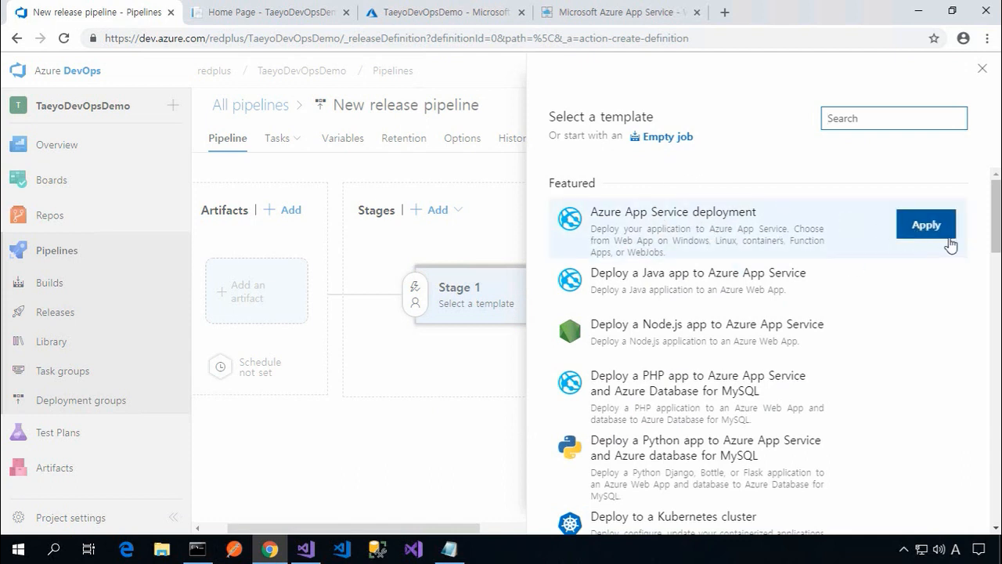
left_click(927, 227)
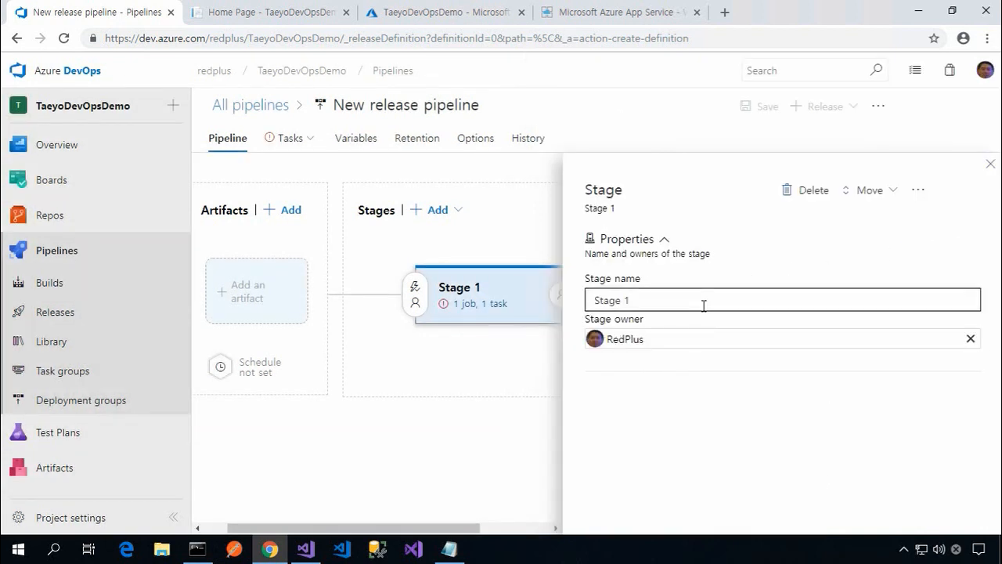
Step: Rename the release pipeline's stage to "ASP.NET Core to Azure Web App" and close its properties
left_click(704, 305)
key("ctrl+a")
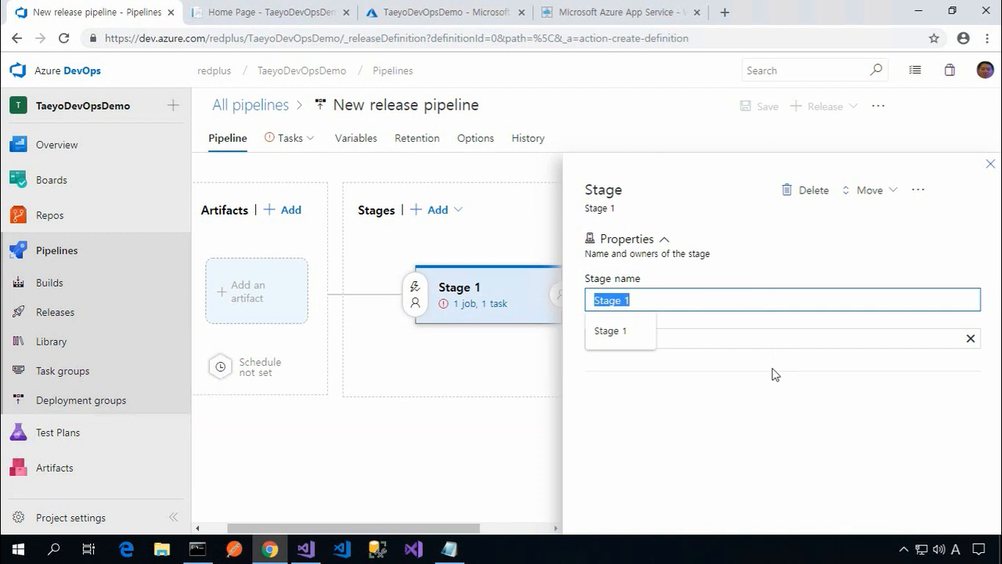
type("ASP")
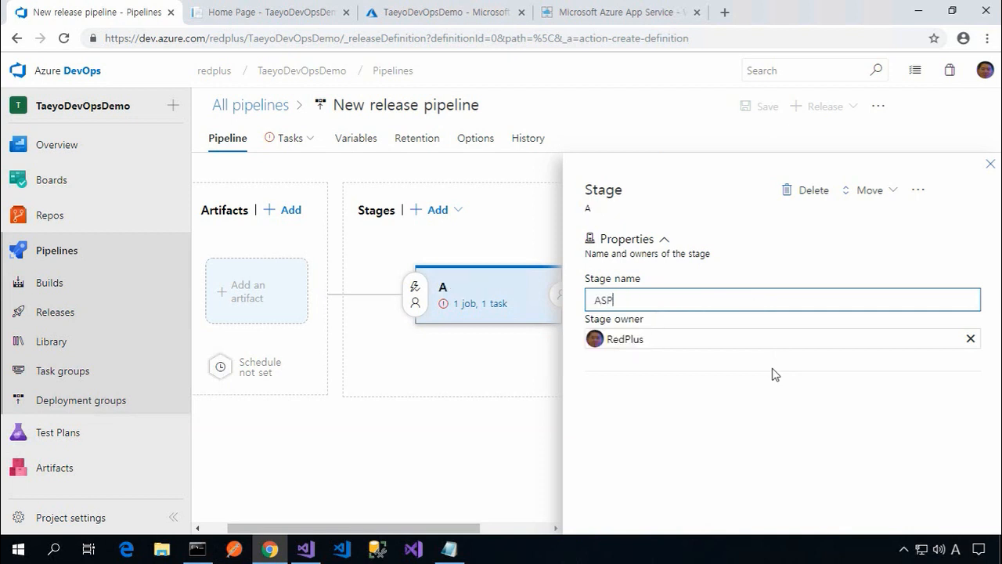
type(".NET Core to Azure Web App")
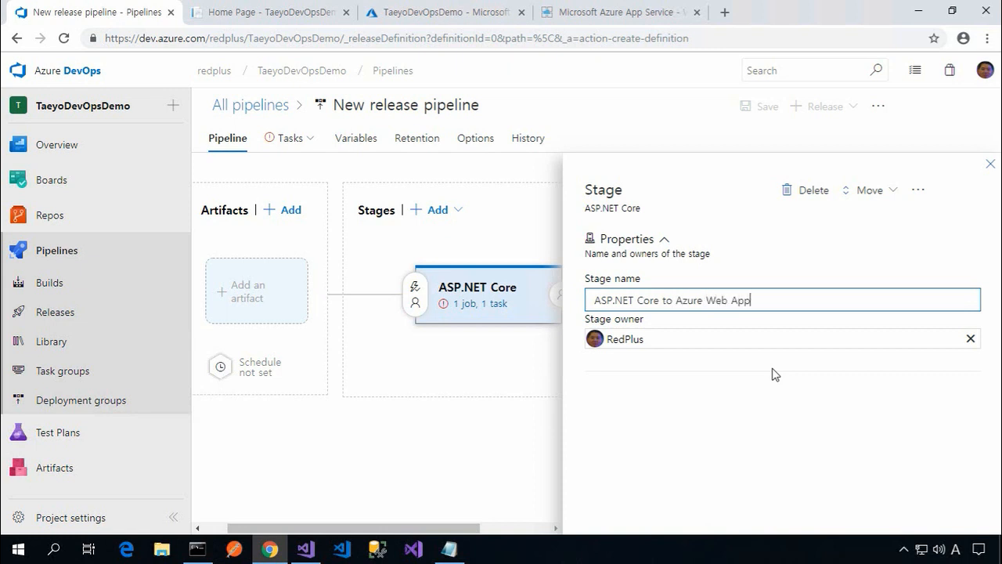
left_click(539, 426)
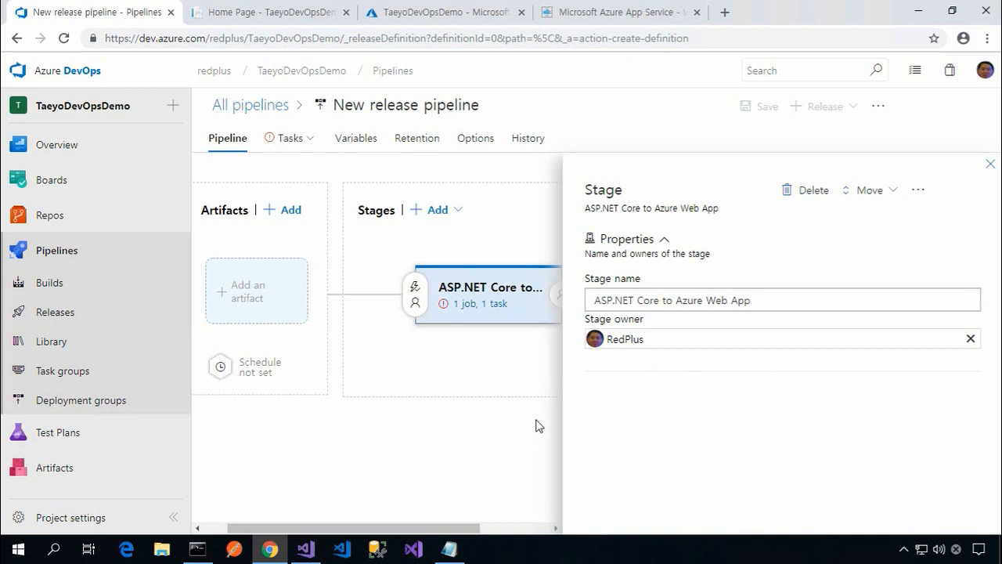
left_click(990, 163)
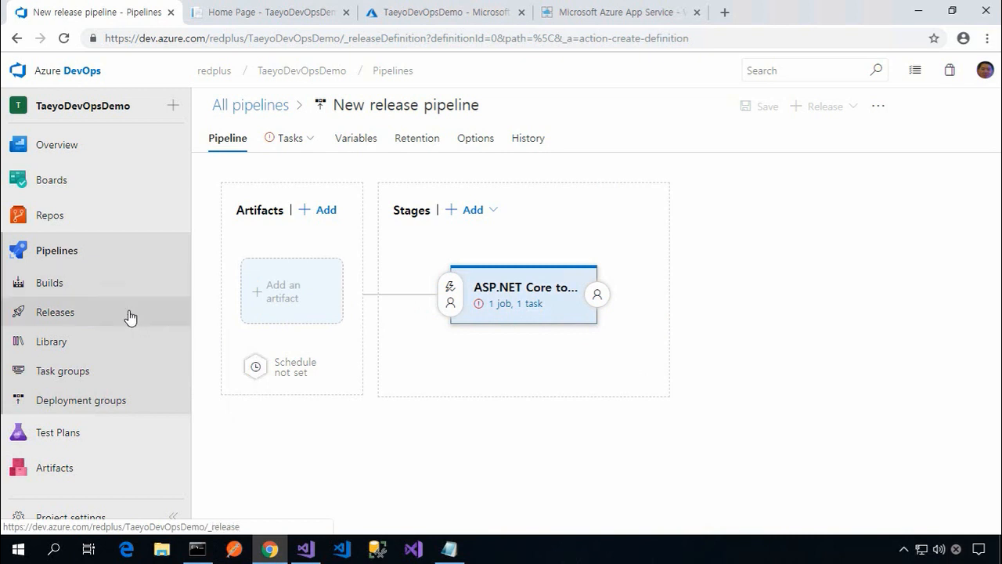
Step: Add a build artifact from the TaeyoDevOpsDemo-ASP.NET Core-CI pipeline with its default version set to Latest
left_click(326, 211)
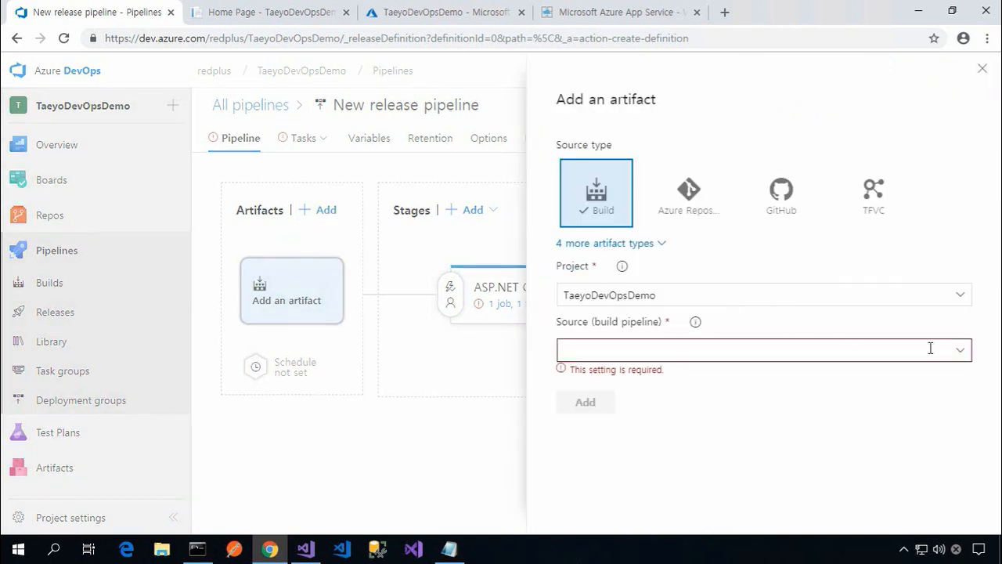
left_click(969, 352)
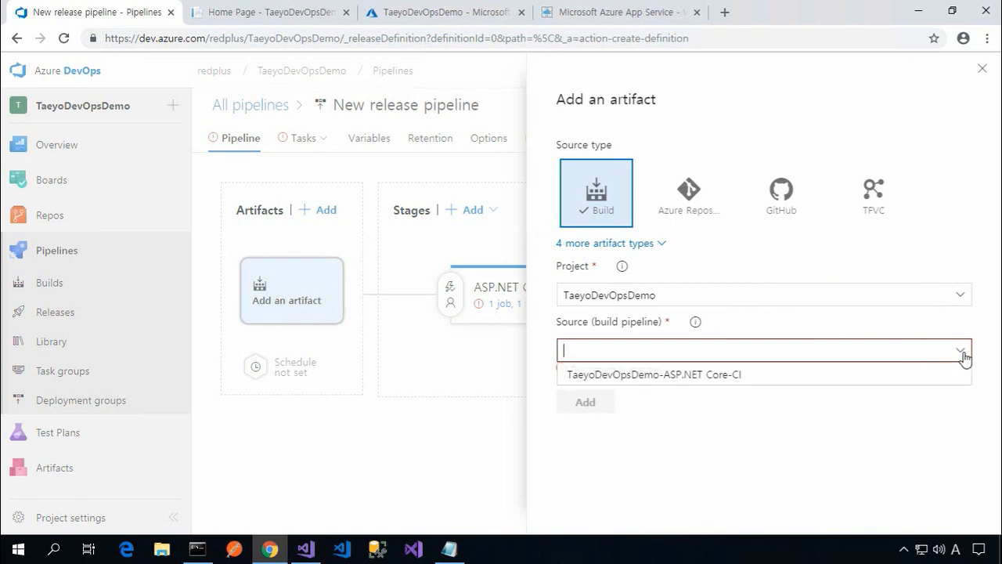
left_click(747, 376)
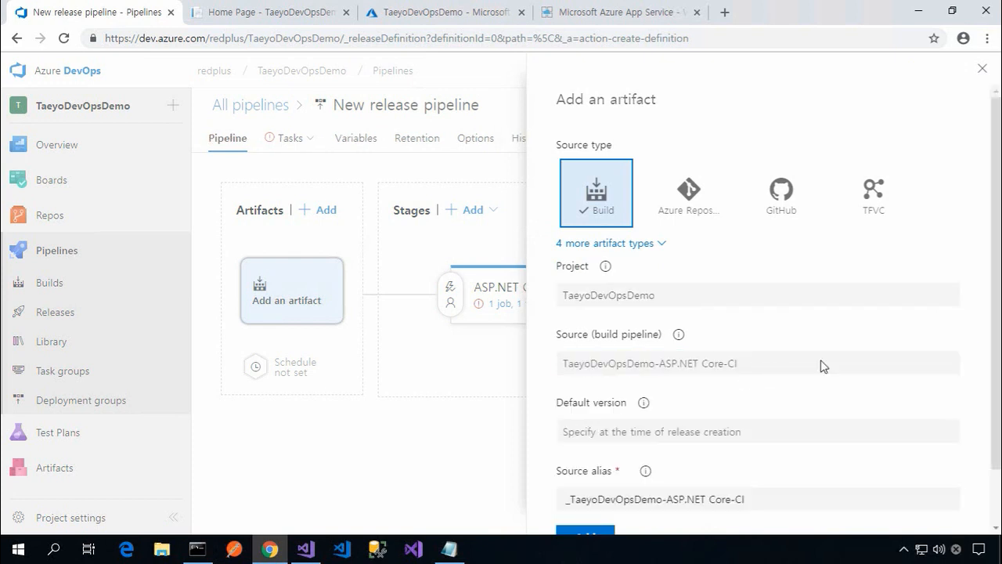
scroll(999, 367, "down", 1)
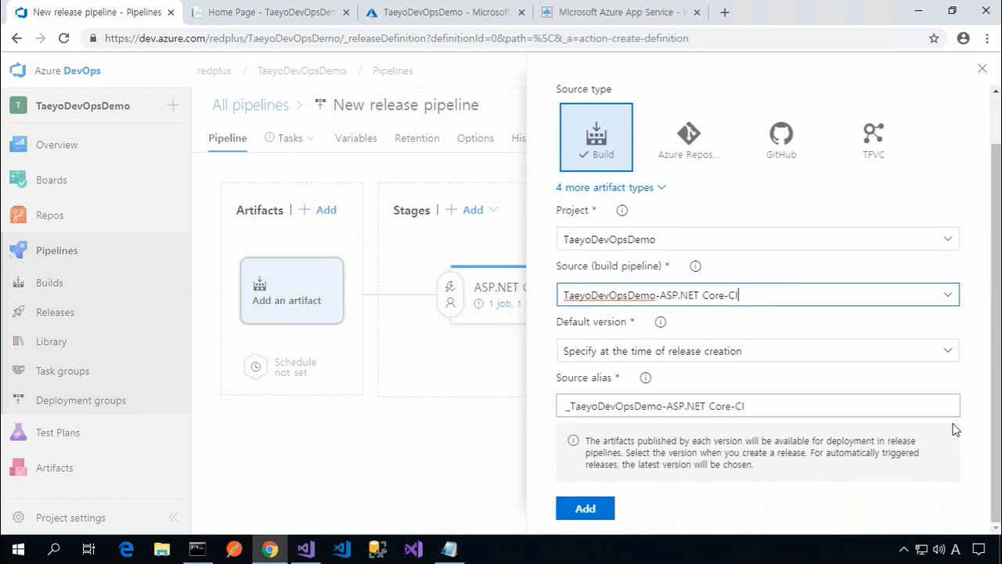
left_click(926, 353)
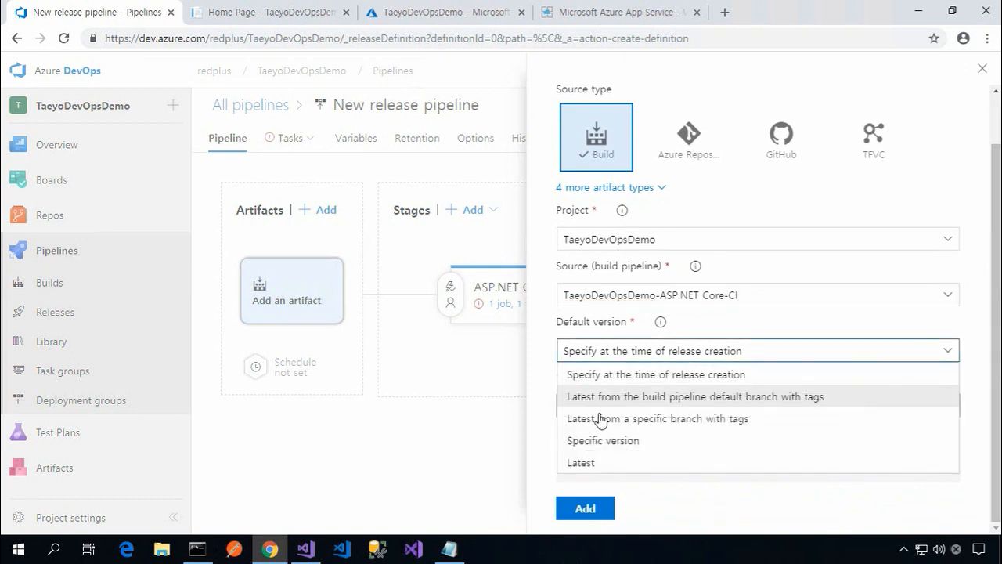
left_click(587, 464)
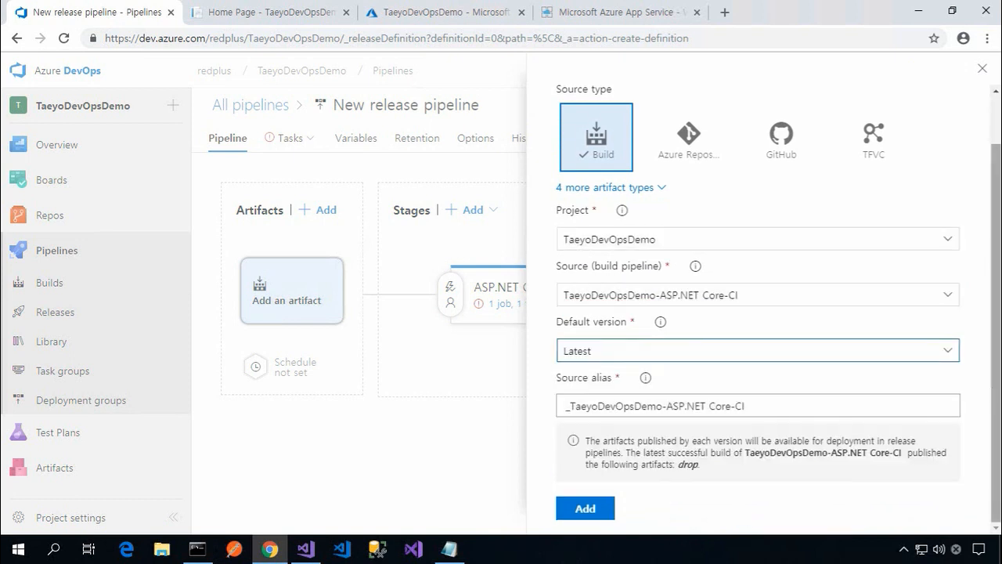
left_click(589, 508)
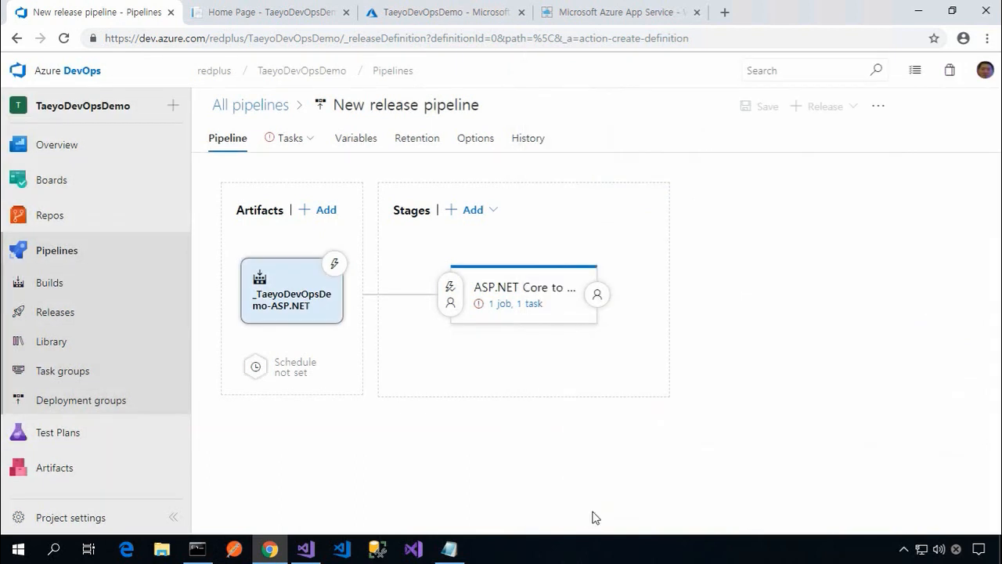
Step: In the stage's tasks, select the Microsoft Azure Sponsorship subscription and authorize it through the Microsoft account sign-in
left_click(521, 308)
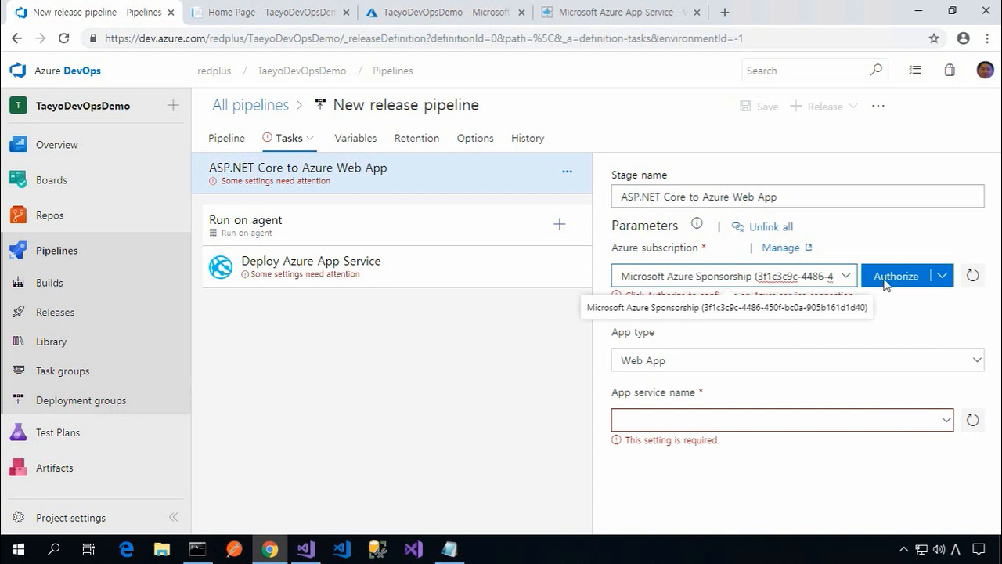
left_click(897, 276)
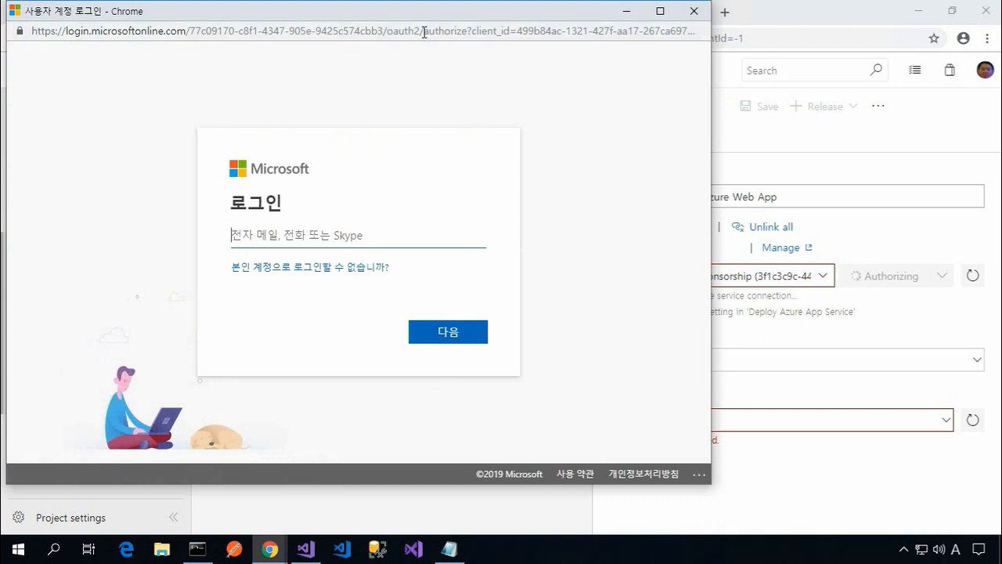
left_click_drag(417, 24, 504, 67)
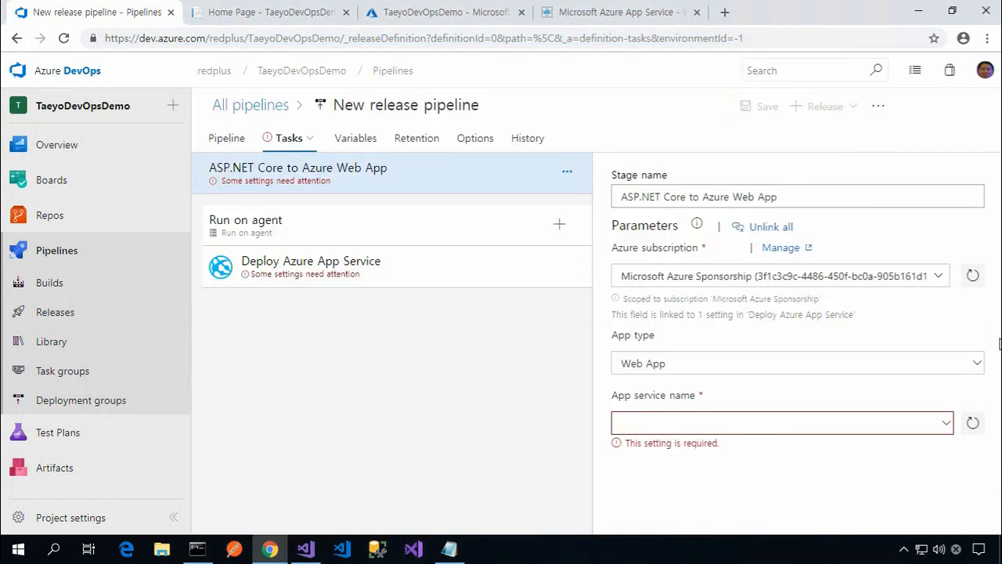
Step: Keep Web App as the stage's app type, select the taeyodevopsdemo app service, and save the release pipeline in the root folder
left_click(981, 365)
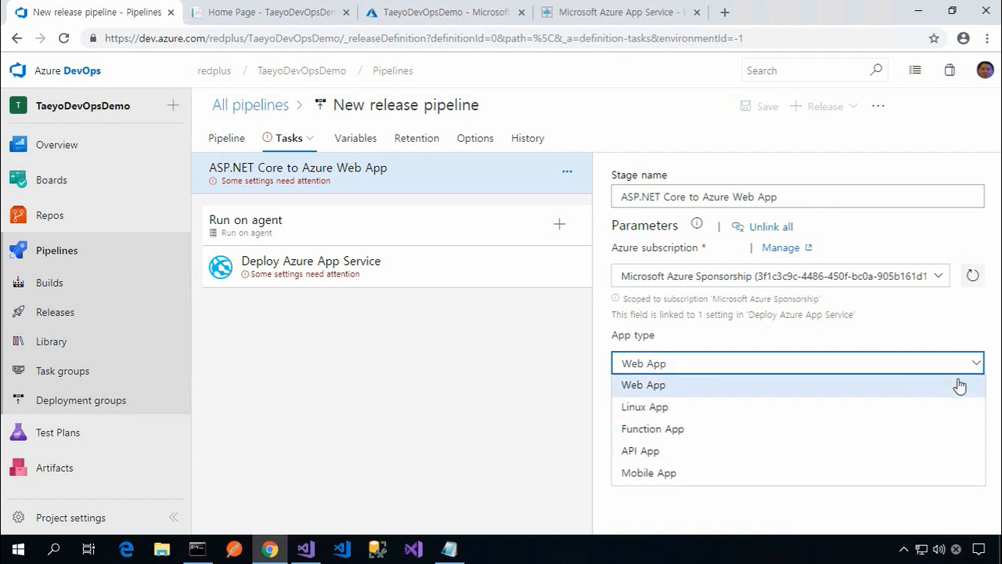
left_click(979, 368)
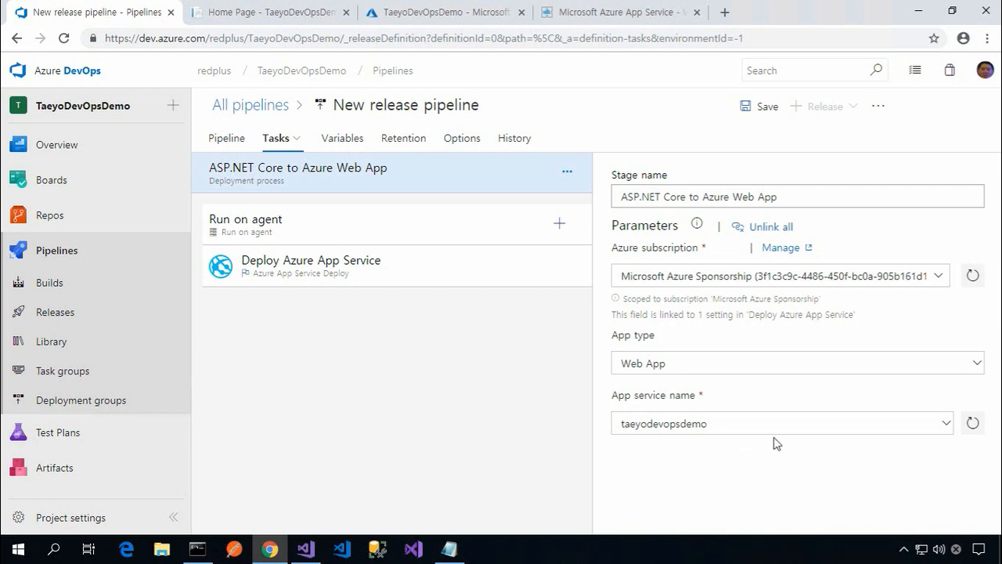
left_click(764, 109)
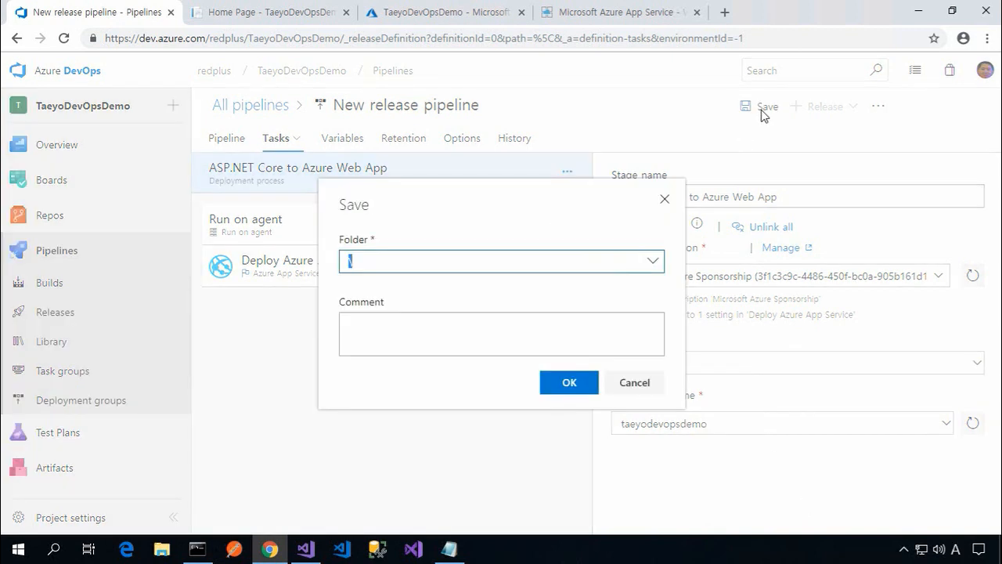
left_click(567, 380)
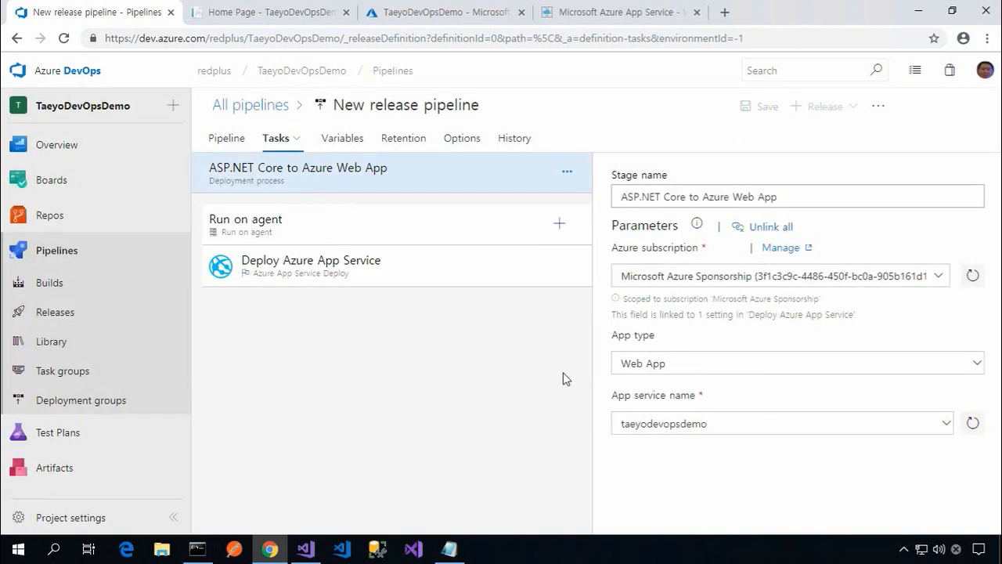
Step: Set the Deploy Azure App Service task's package to TaeyoDevOpsDemo.zip from the CI build's drop artifact and save the release pipeline
left_click(402, 287)
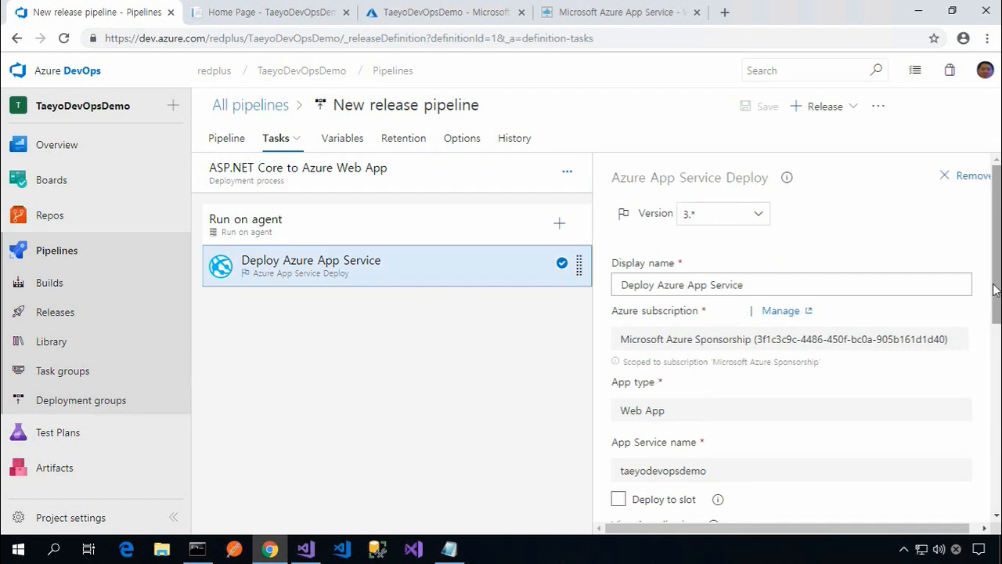
left_click_drag(996, 284, 971, 387)
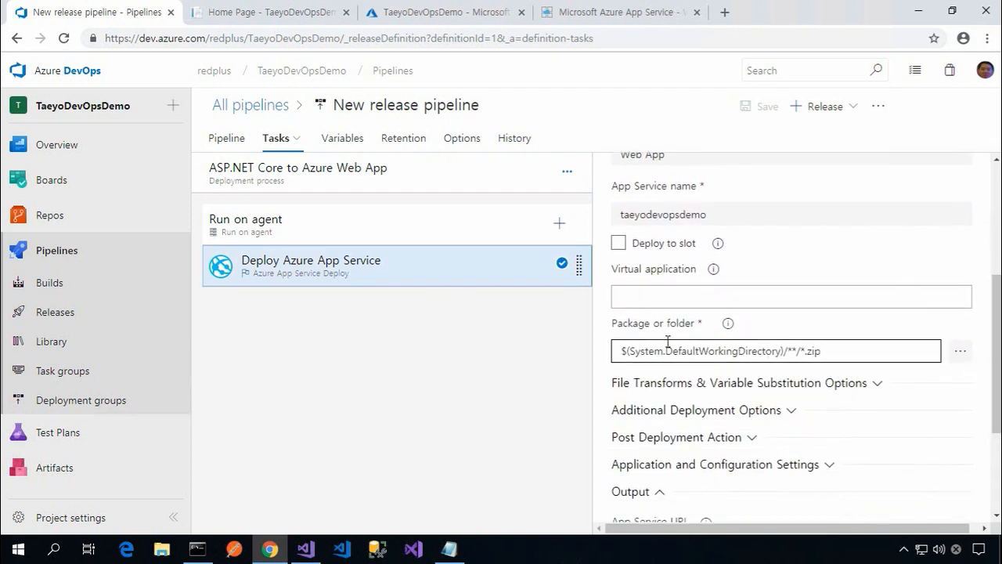
left_click(970, 361)
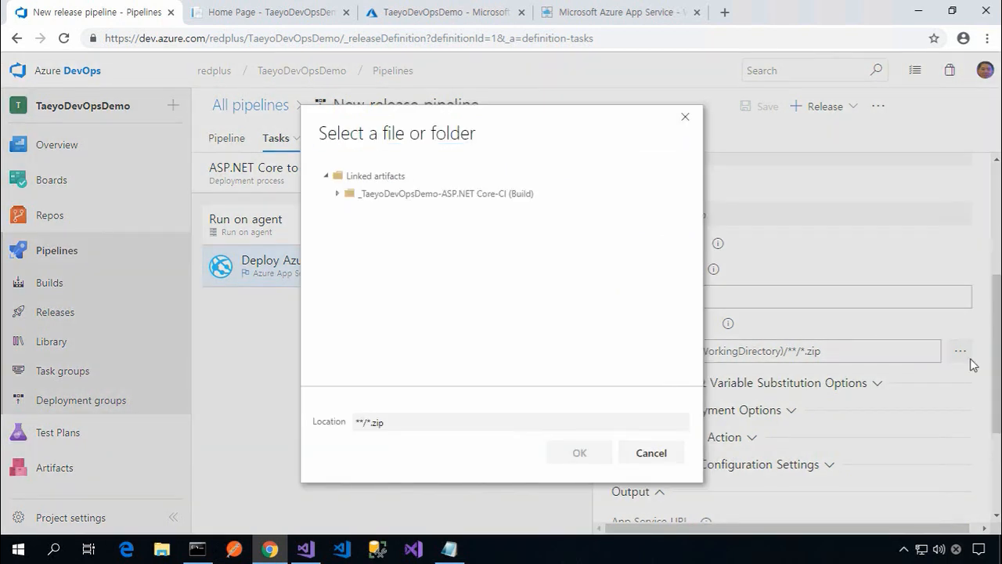
left_click(337, 193)
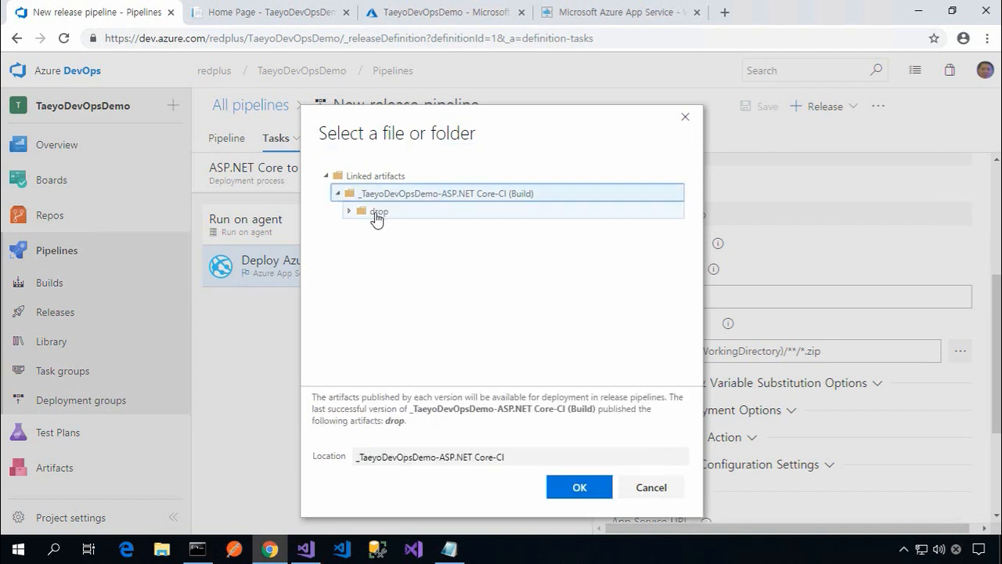
left_click(375, 216)
left_click(358, 216)
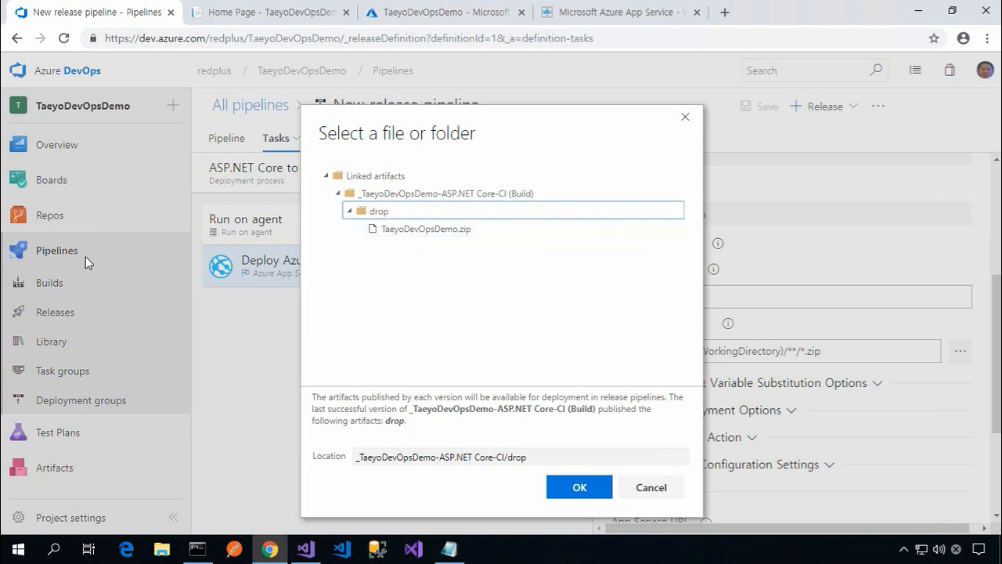
left_click(478, 232)
left_click(600, 489)
left_click_drag(997, 384, 992, 362)
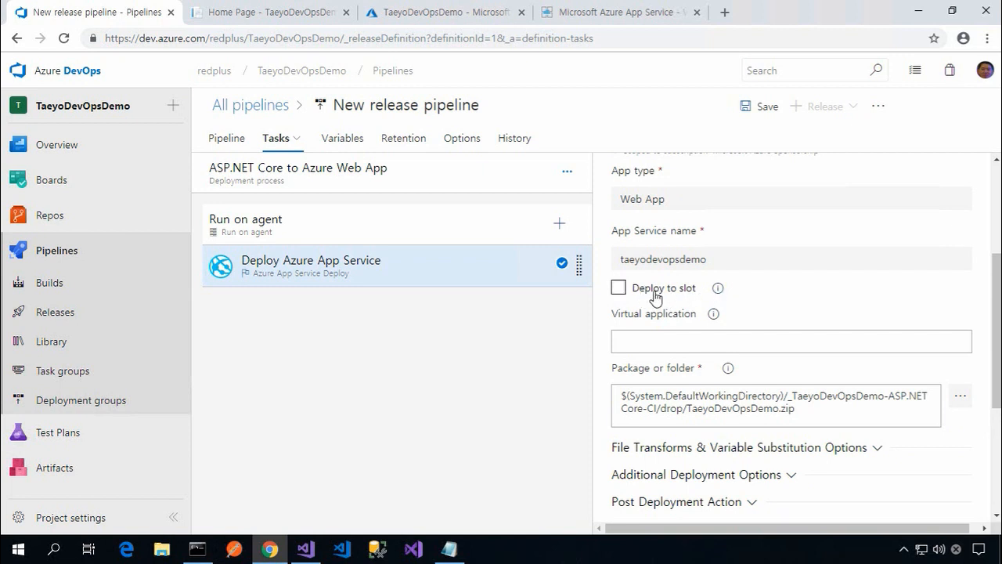
left_click_drag(995, 336, 985, 242)
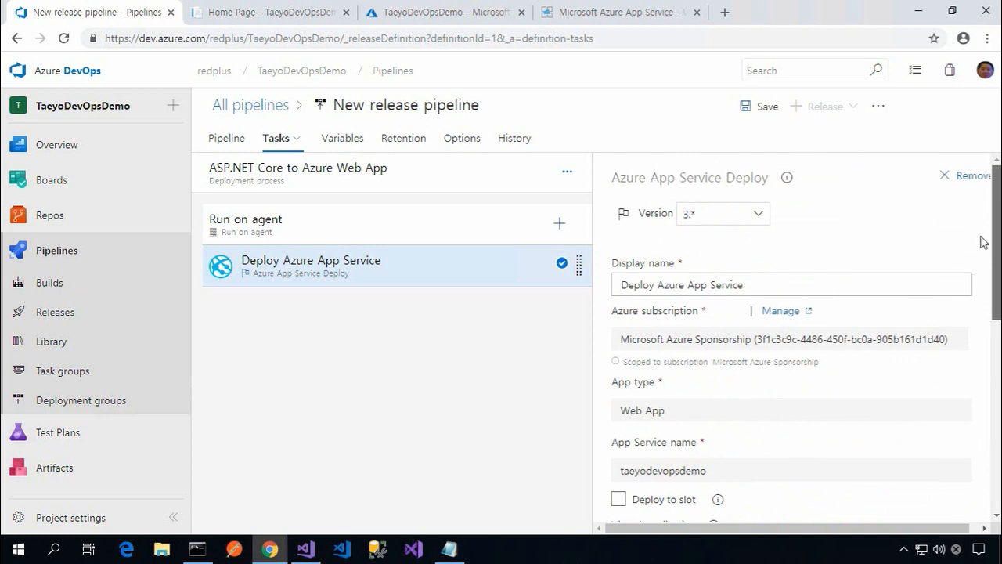
left_click(765, 117)
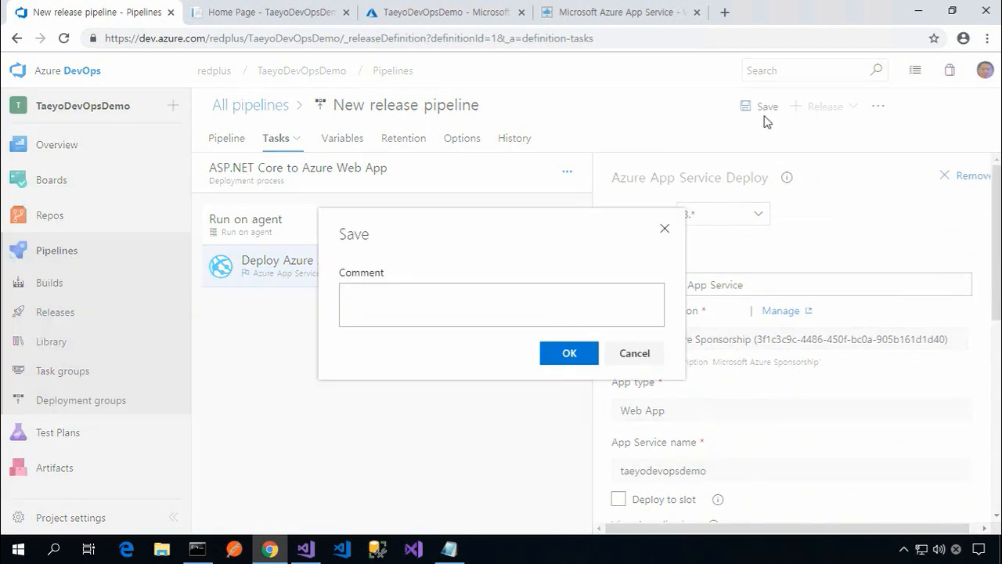
left_click(574, 360)
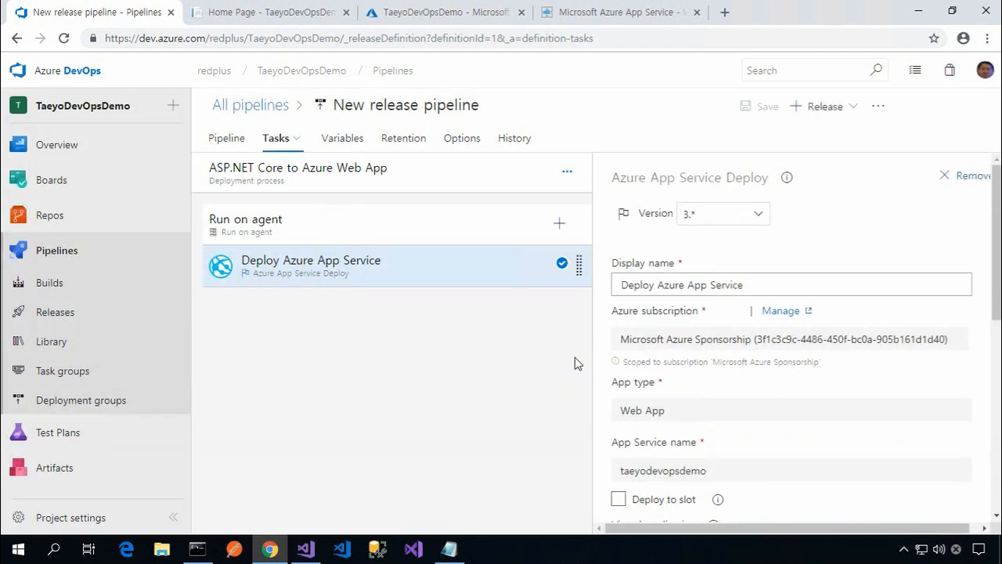
Step: Create a release from the pipeline with the ASP.NET Core to Azure Web App stage's trigger changed from automated to manual
left_click(854, 109)
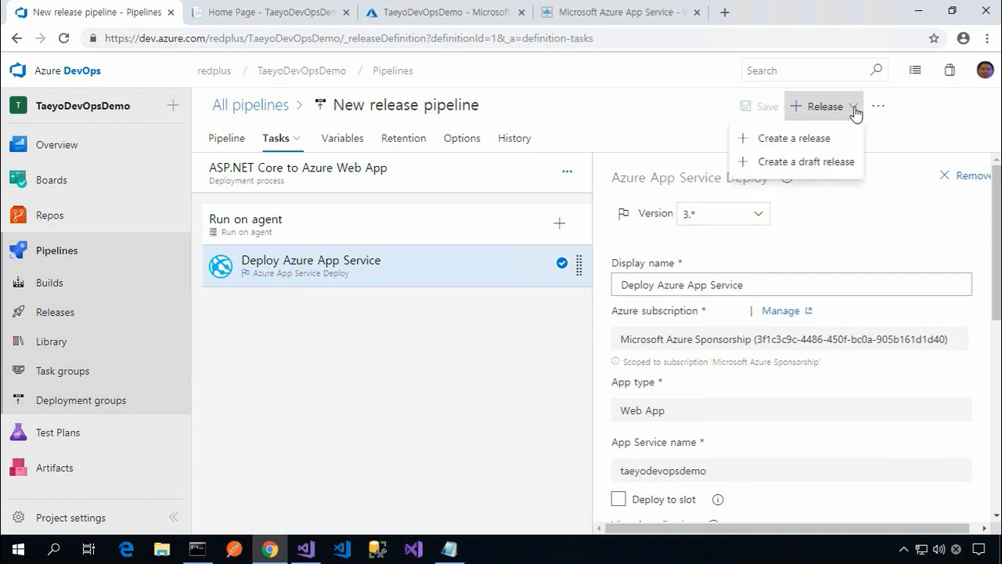
left_click(819, 141)
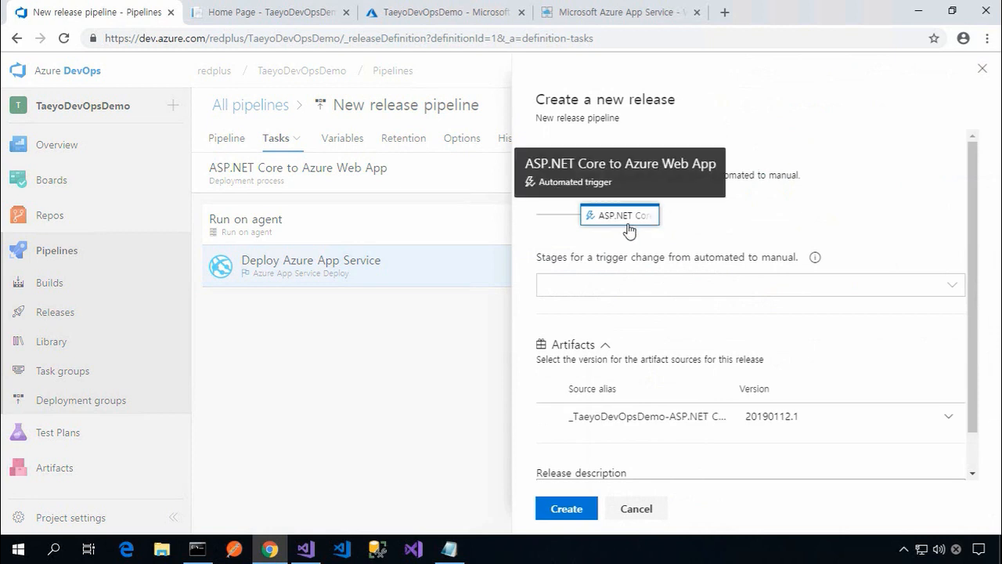
left_click(631, 229)
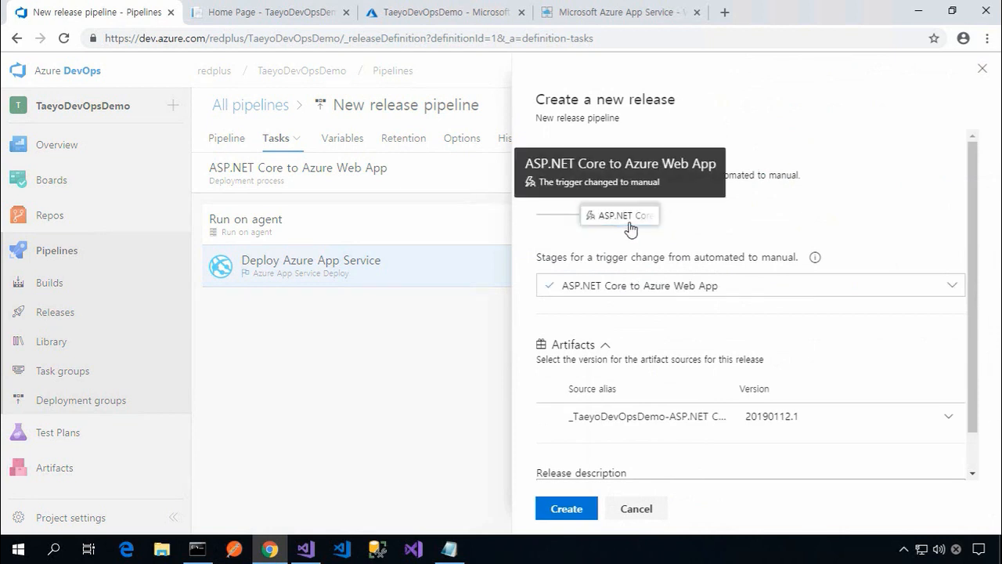
left_click(568, 513)
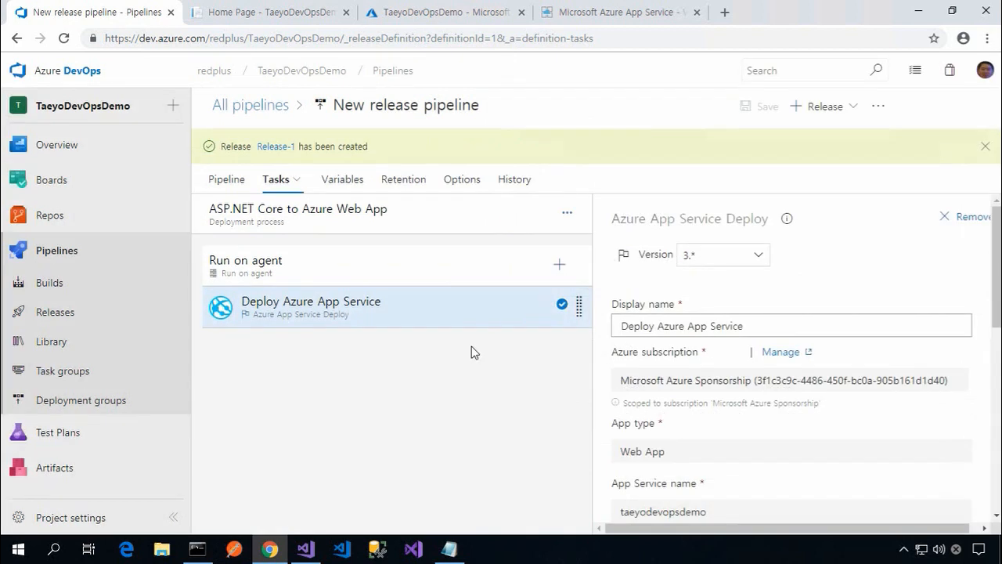
Step: Deploy the ASP.NET Core to Azure Web App stage of Release-1, and check its deployment logs and the releases list
left_click(280, 148)
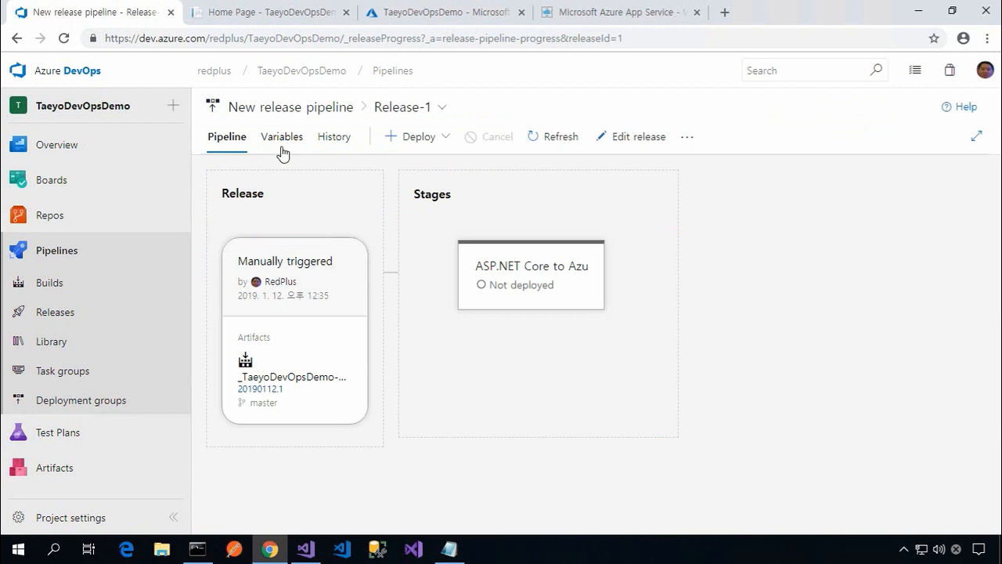
left_click(442, 144)
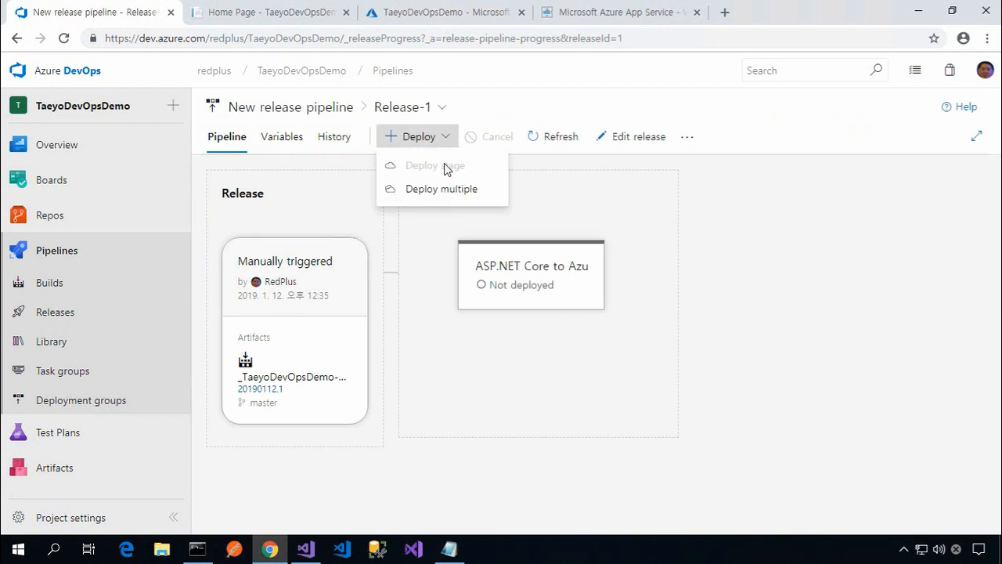
left_click(486, 196)
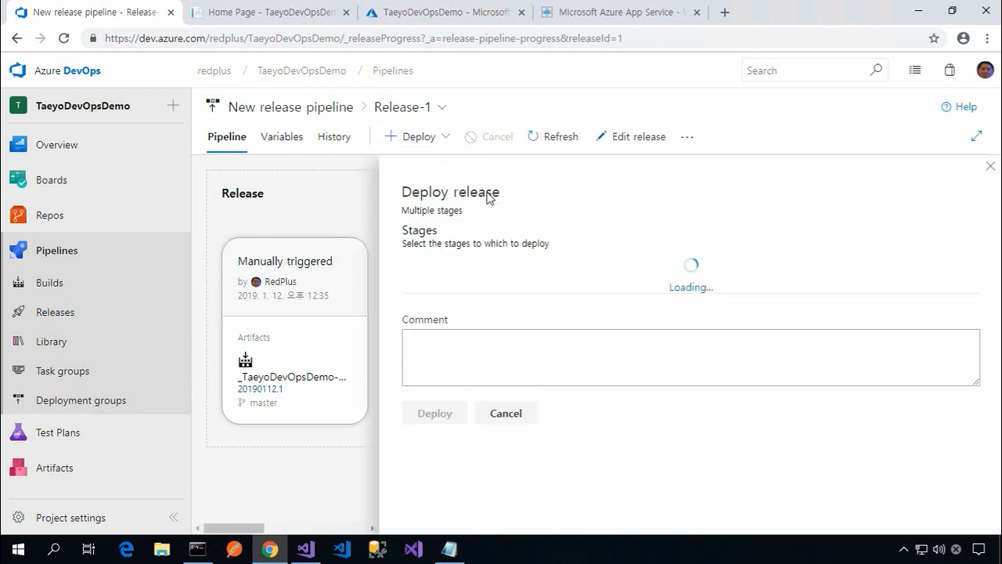
left_click(417, 300)
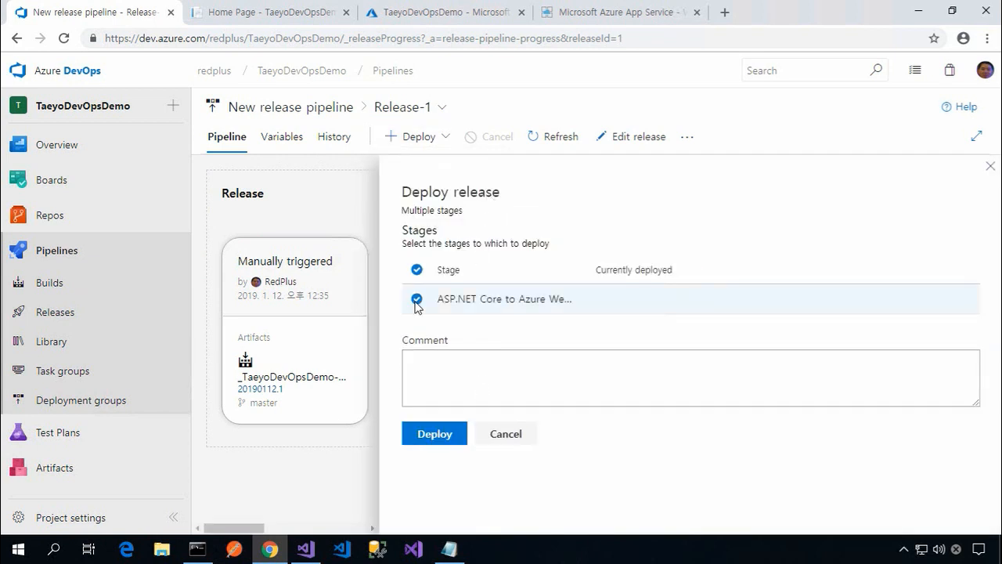
left_click(457, 434)
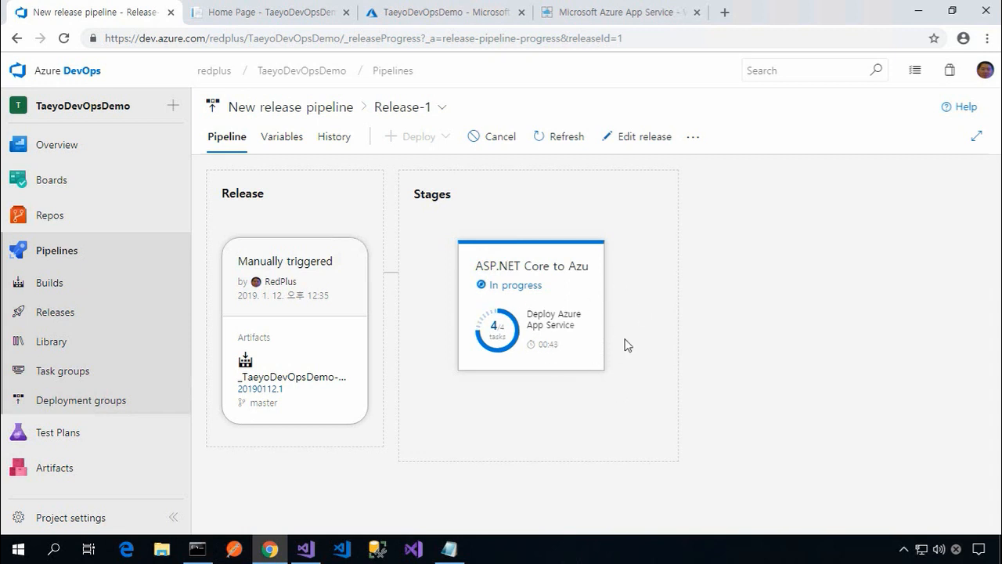
left_click(520, 286)
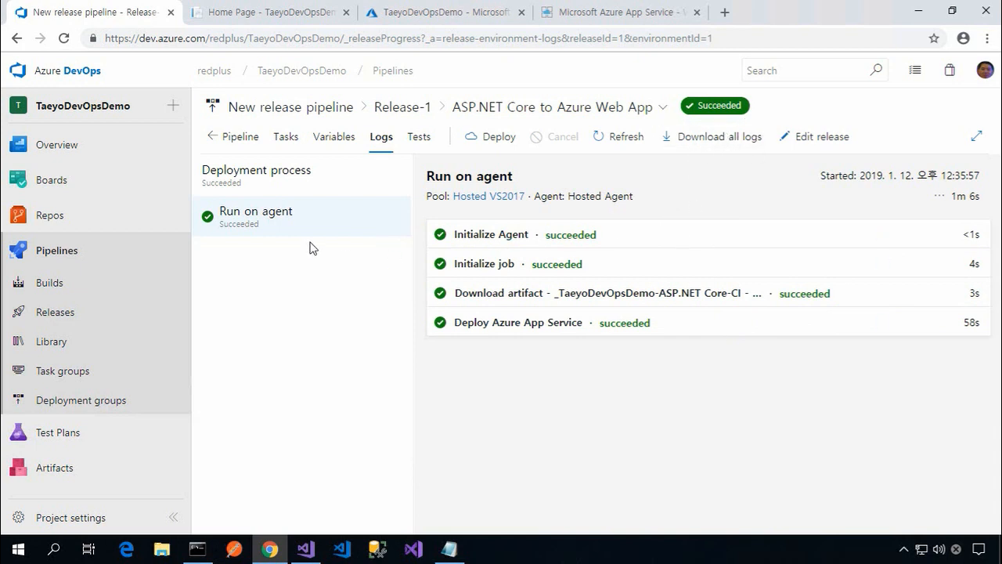
left_click(55, 316)
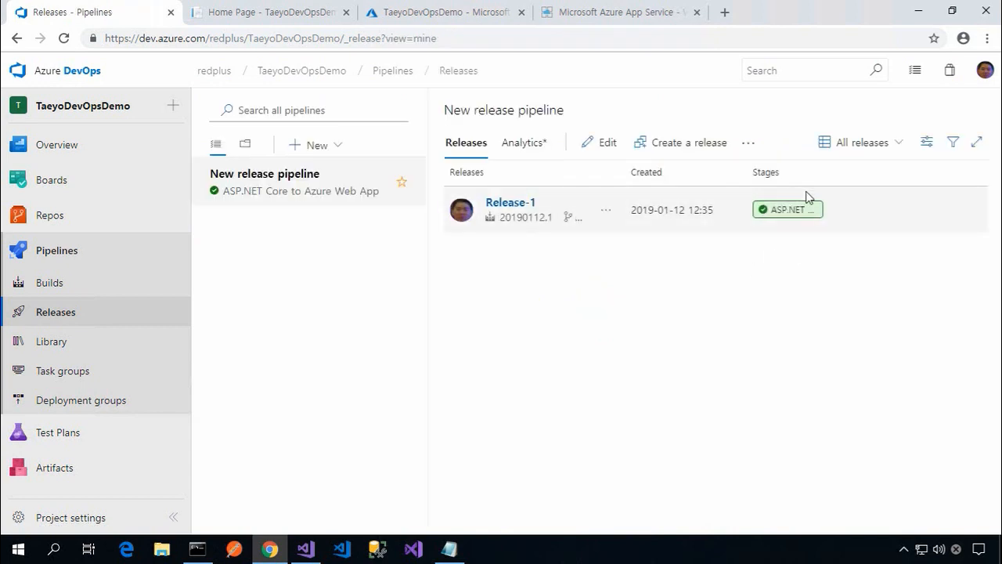
Step: Open the deployed taeyodevopsdemo site from its Azure portal overview, compare it with the previously loaded default page, and accept the cookie policy
left_click(609, 23)
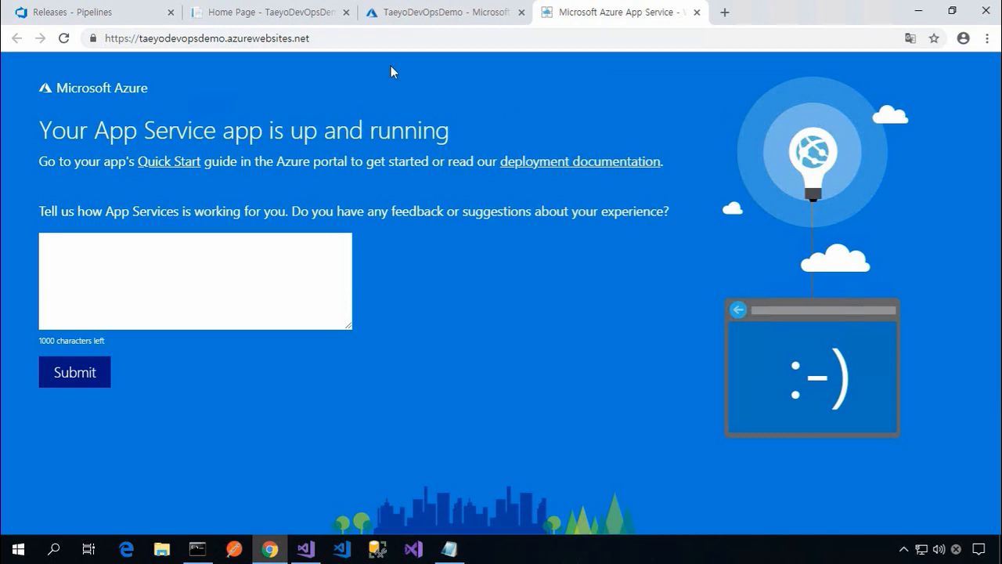
left_click(430, 19)
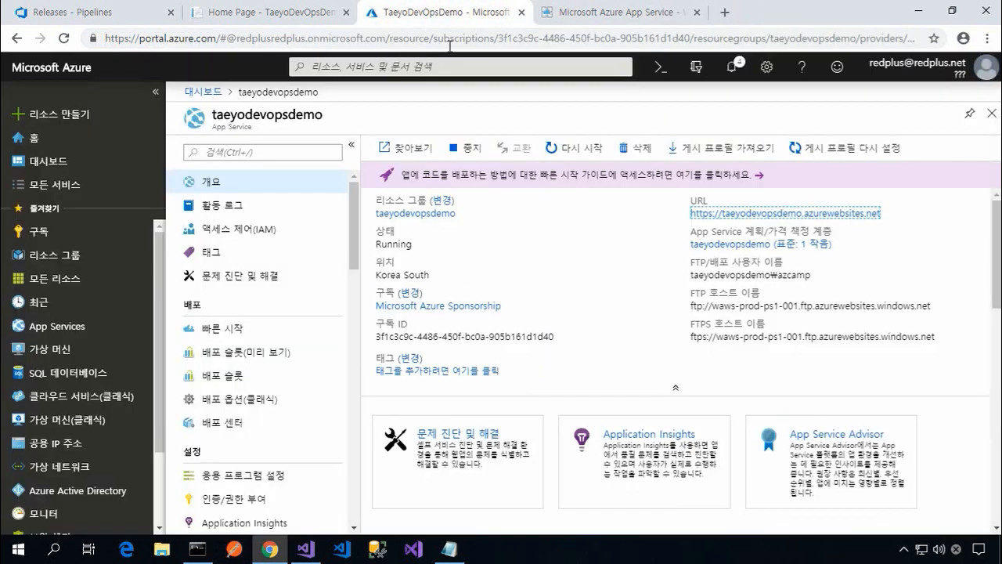
left_click(771, 214)
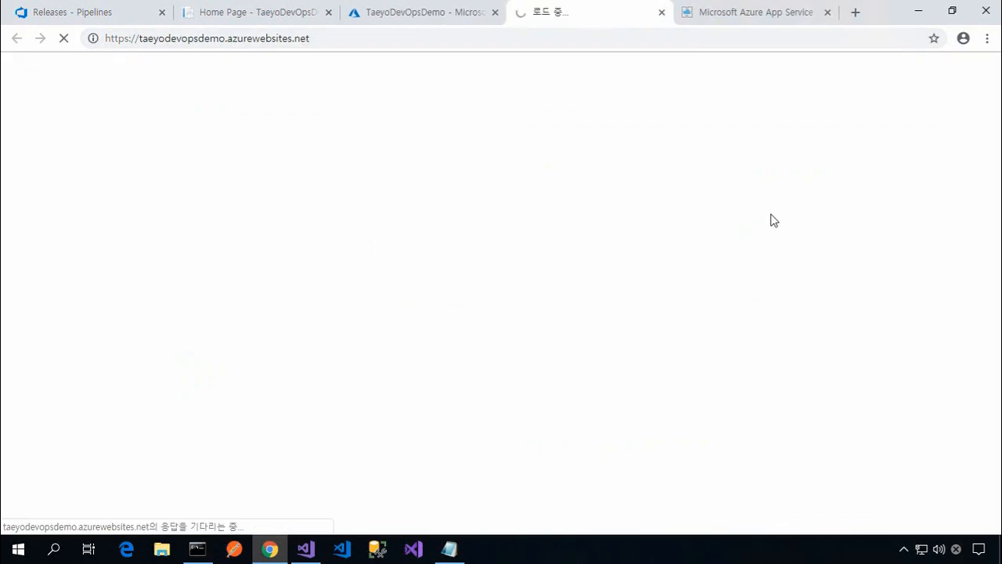
left_click_drag(584, 22, 752, 31)
left_click(614, 26)
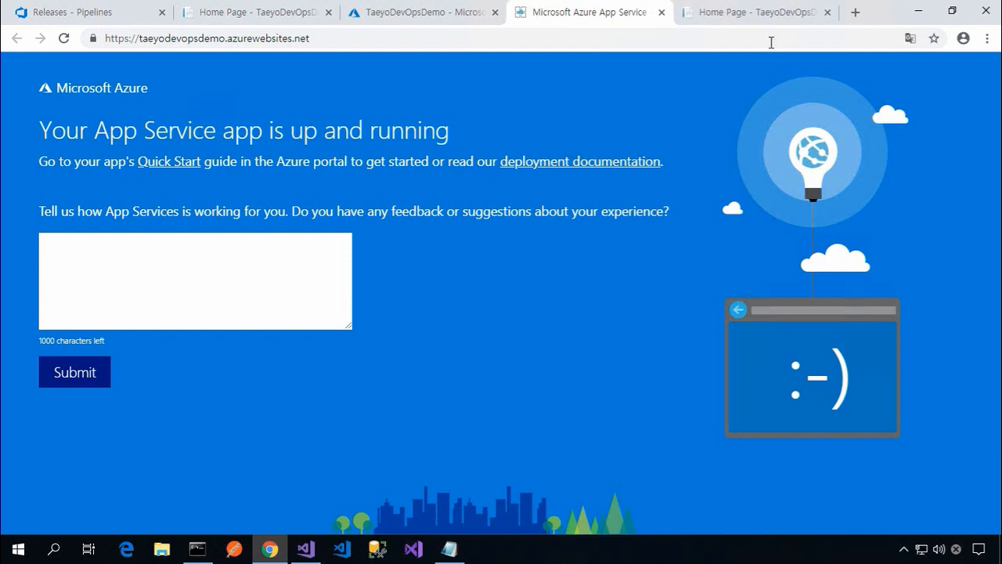
left_click(767, 24)
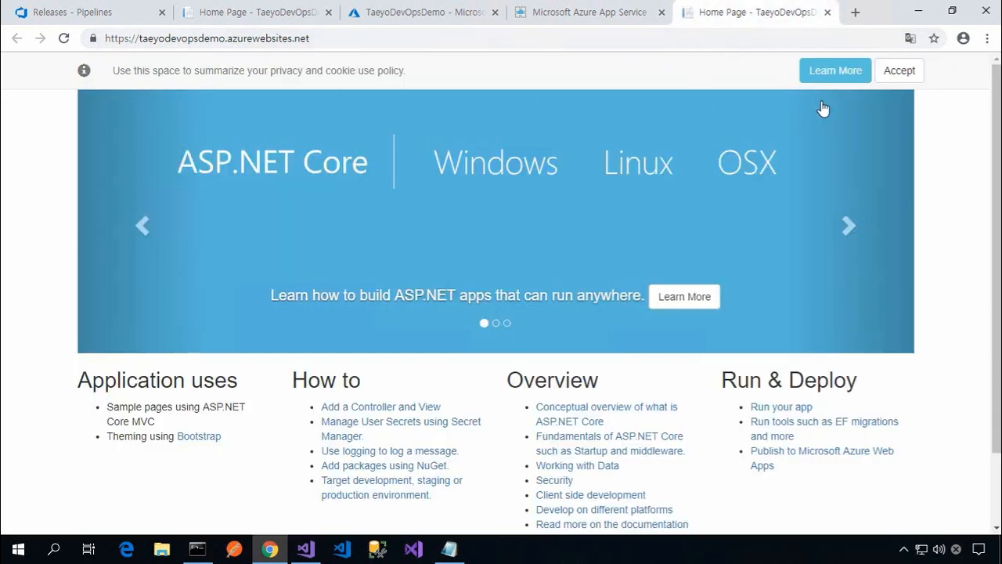
left_click(898, 71)
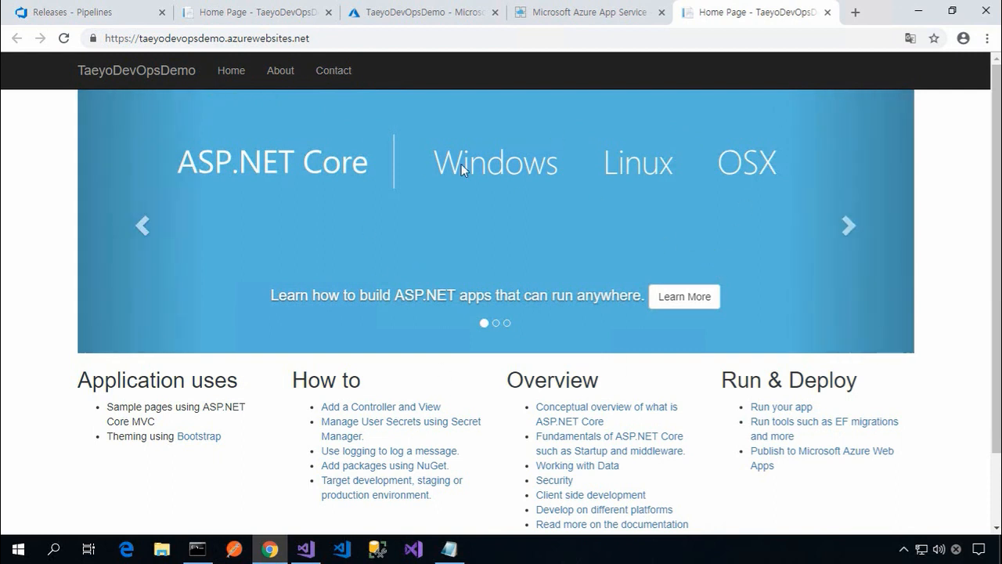
Step: Enable continuous integration on the master branch for the TaeyoDevOpsDemo-ASP.NET Core-CI build pipeline and save it without queuing a build
left_click(94, 13)
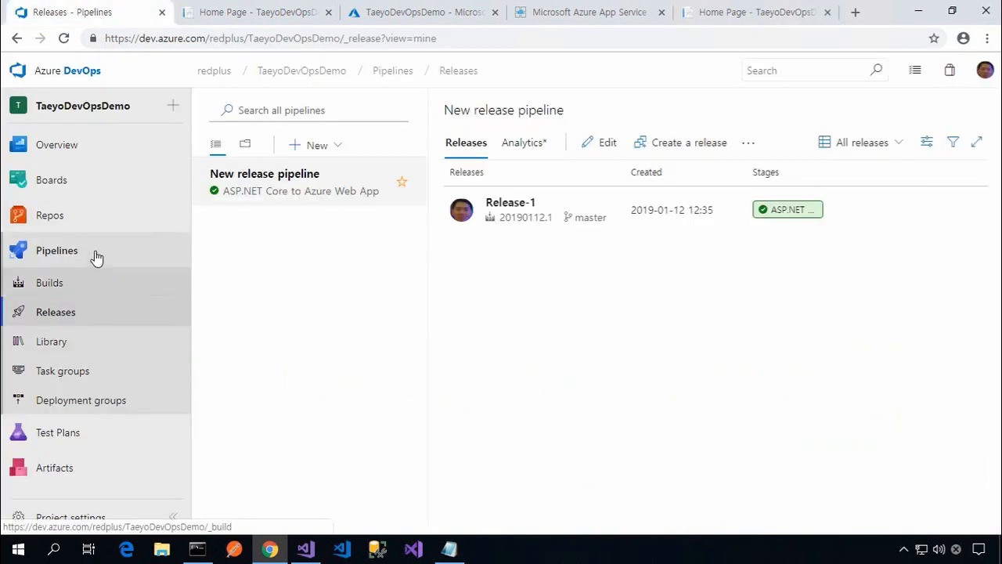
mouse_move(99, 227)
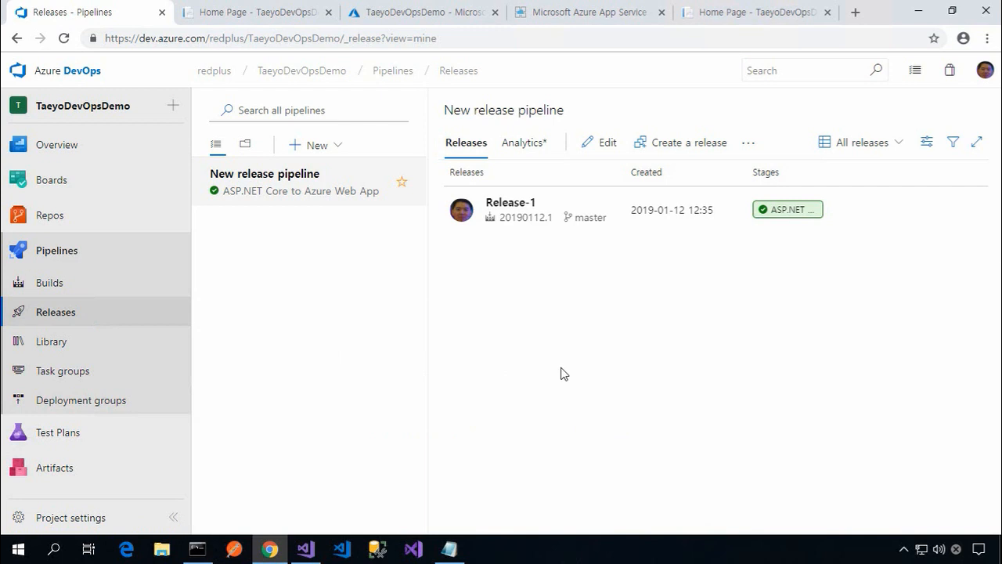
left_click(120, 291)
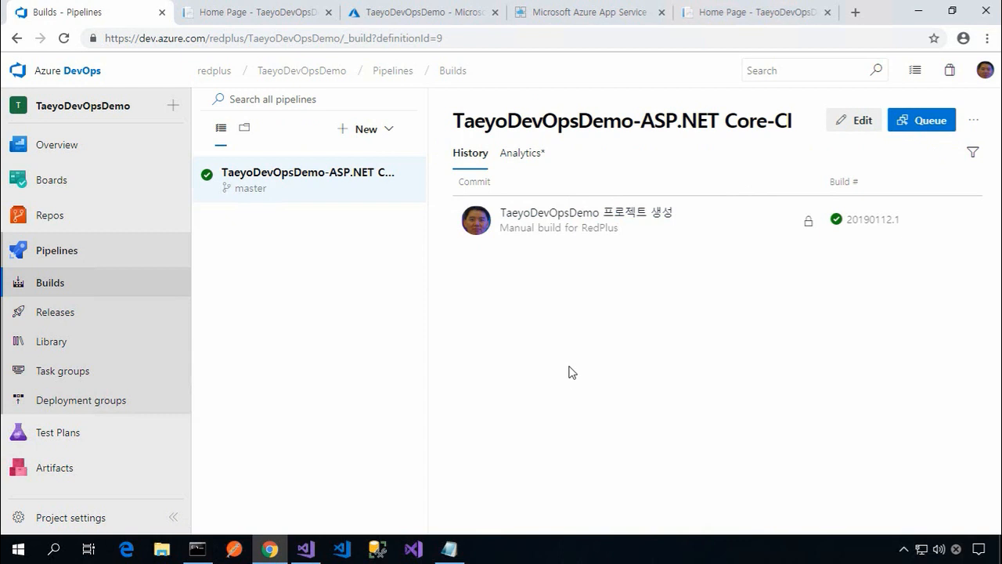
left_click(855, 136)
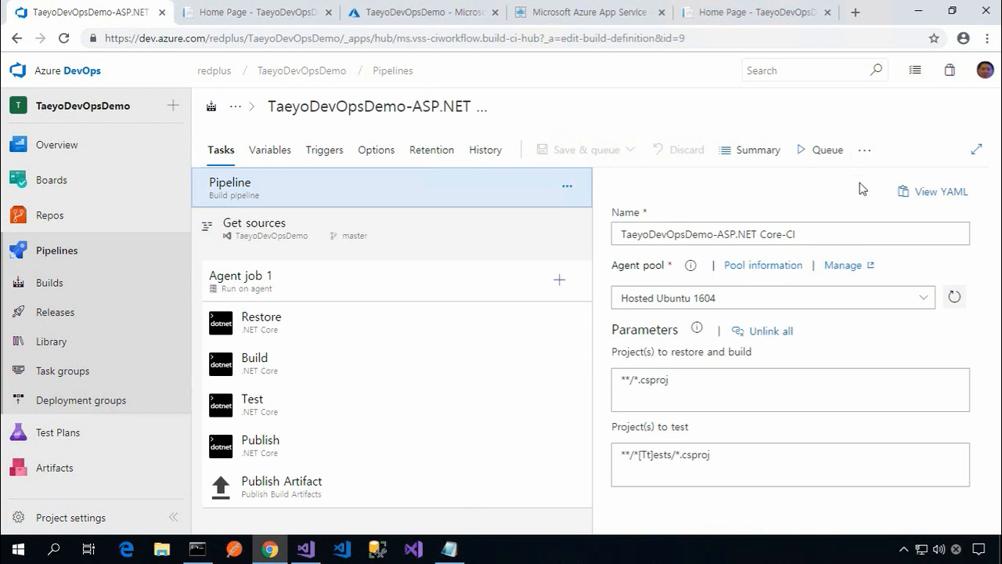
left_click(326, 156)
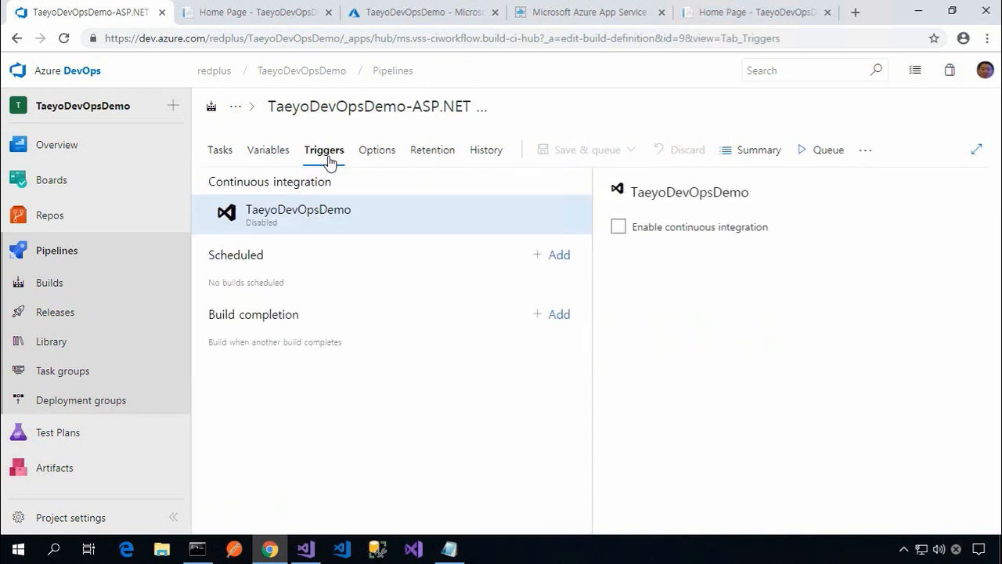
left_click(619, 227)
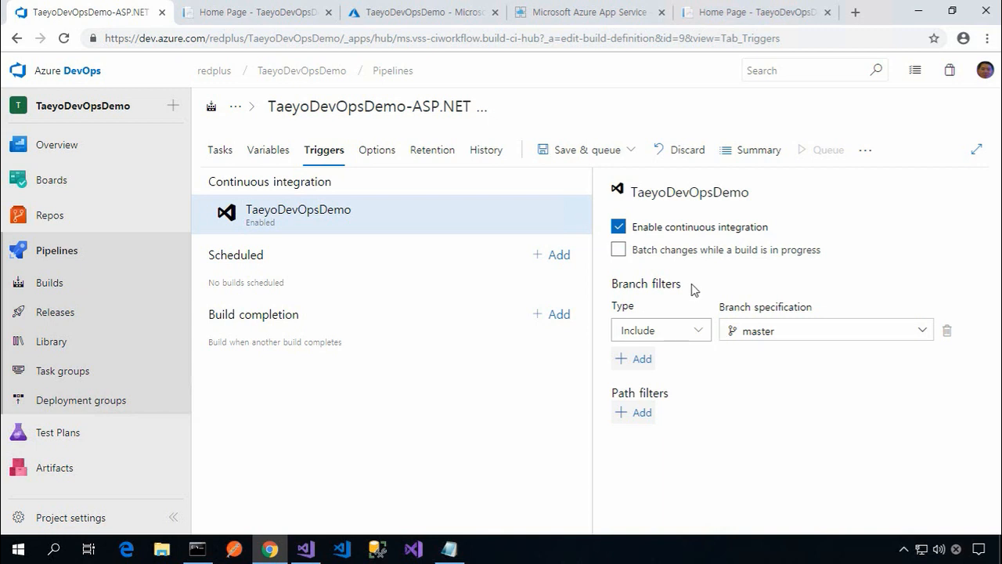
left_click(633, 153)
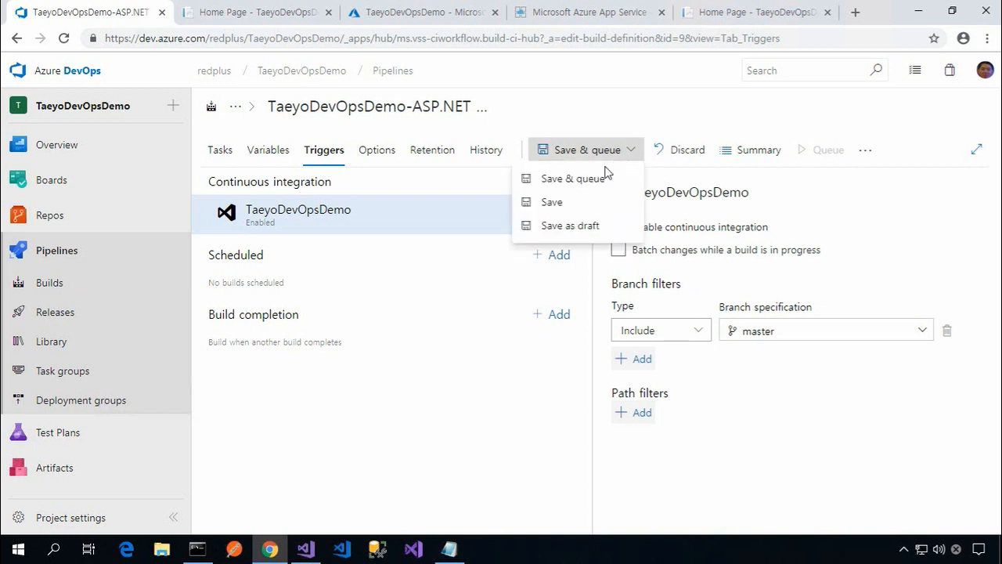
left_click(595, 205)
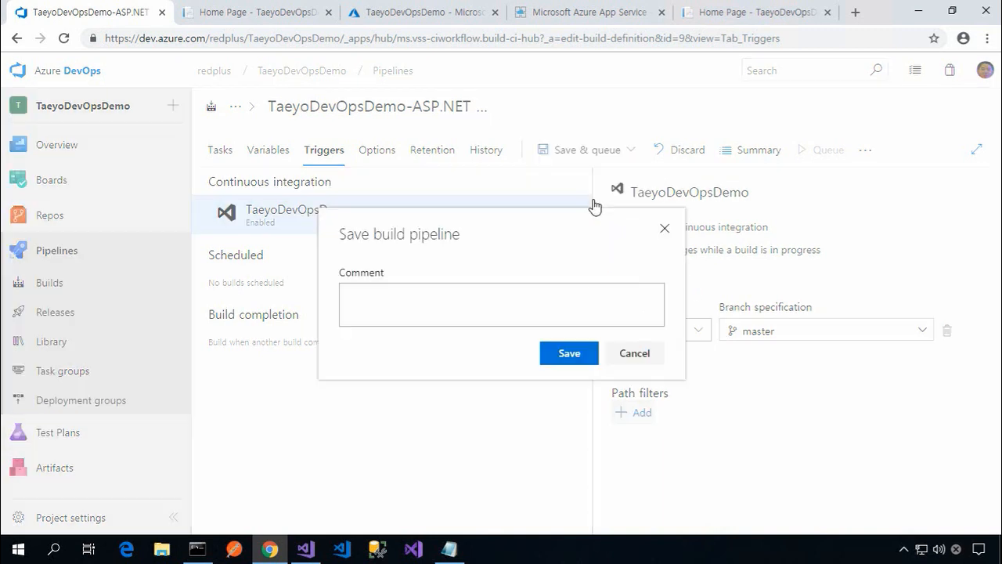
left_click(569, 353)
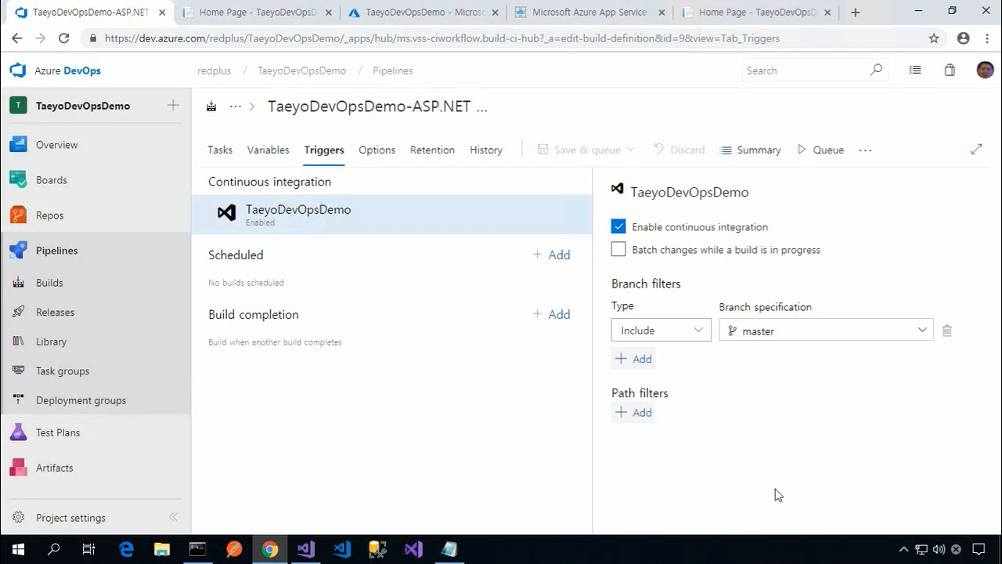
left_click(120, 290)
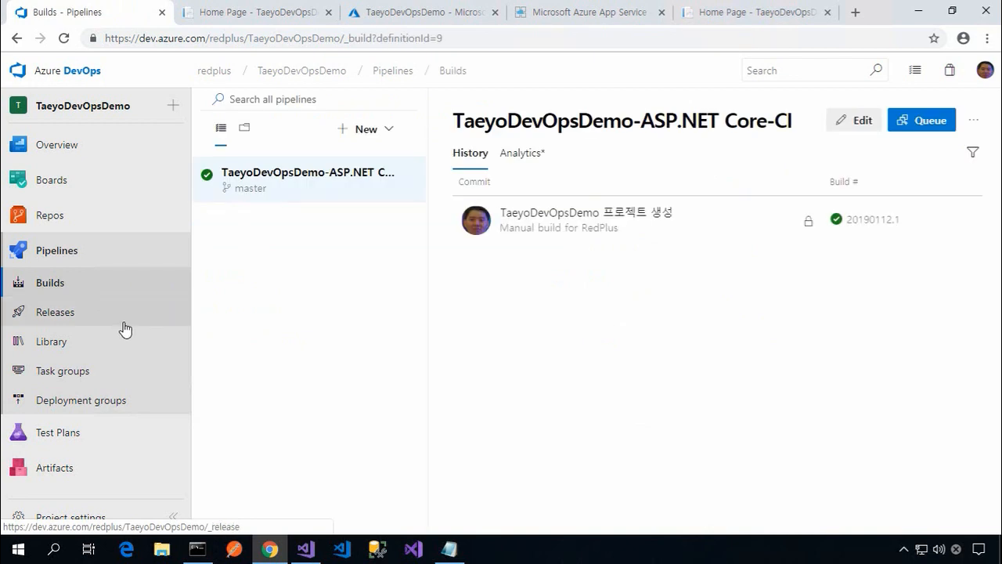
left_click(124, 329)
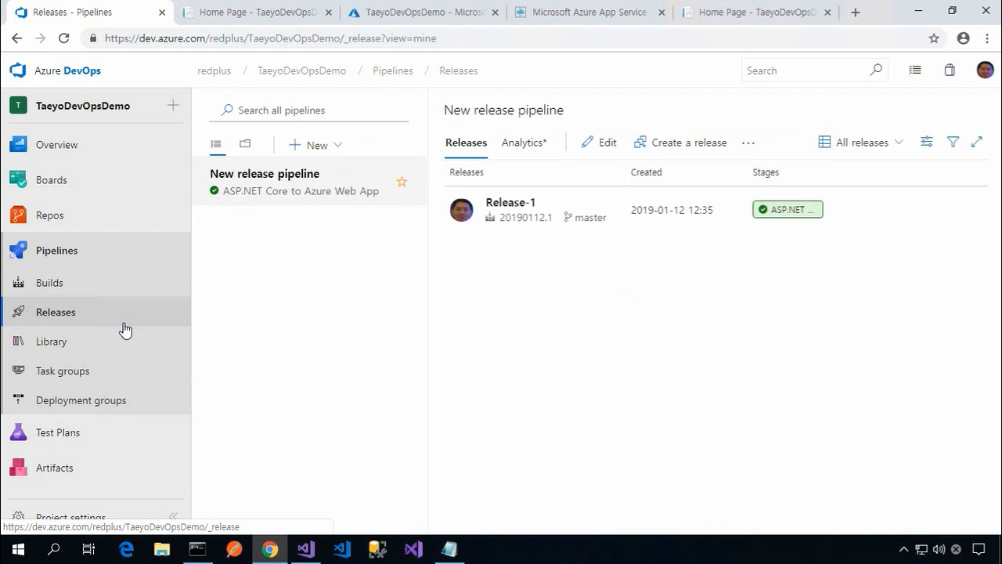
left_click(529, 212)
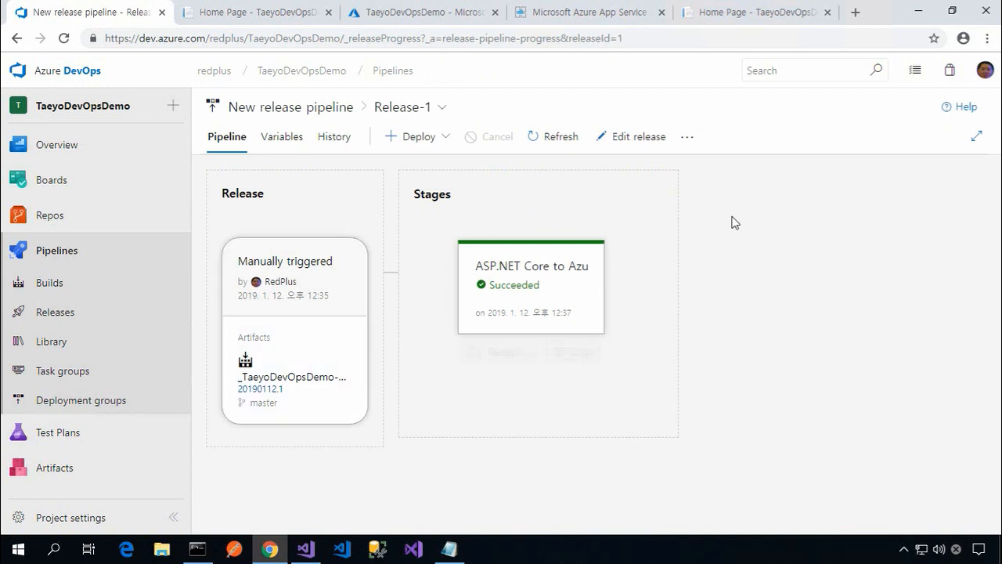
left_click(640, 148)
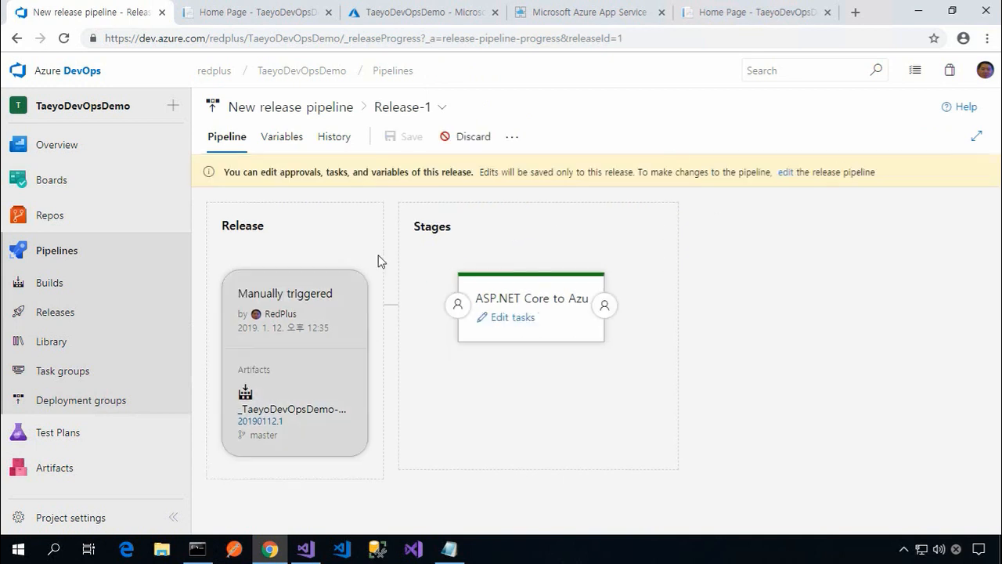
Step: Enable the continuous deployment trigger on the _TaeyoDevOpsDemo-ASP.NET Core-CI artifact of New release pipeline, and save the pipeline without a comment
left_click(78, 317)
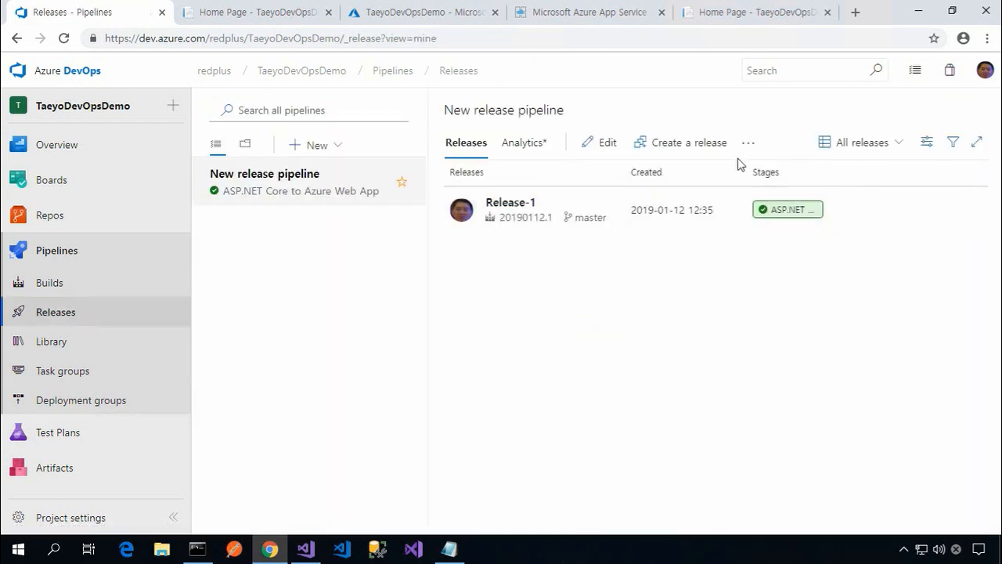
left_click(596, 142)
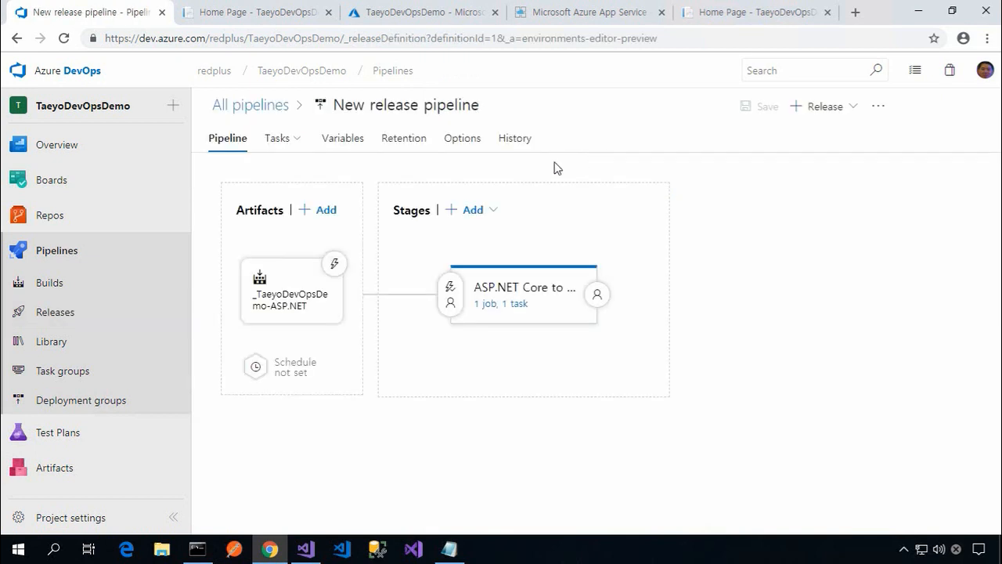
left_click(335, 265)
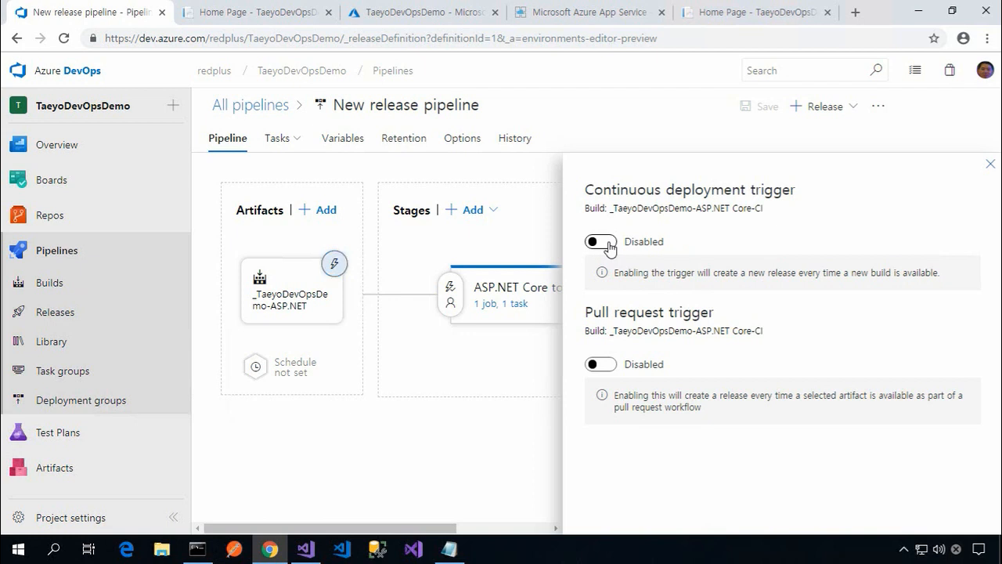
left_click(602, 242)
left_click(605, 244)
left_click(605, 245)
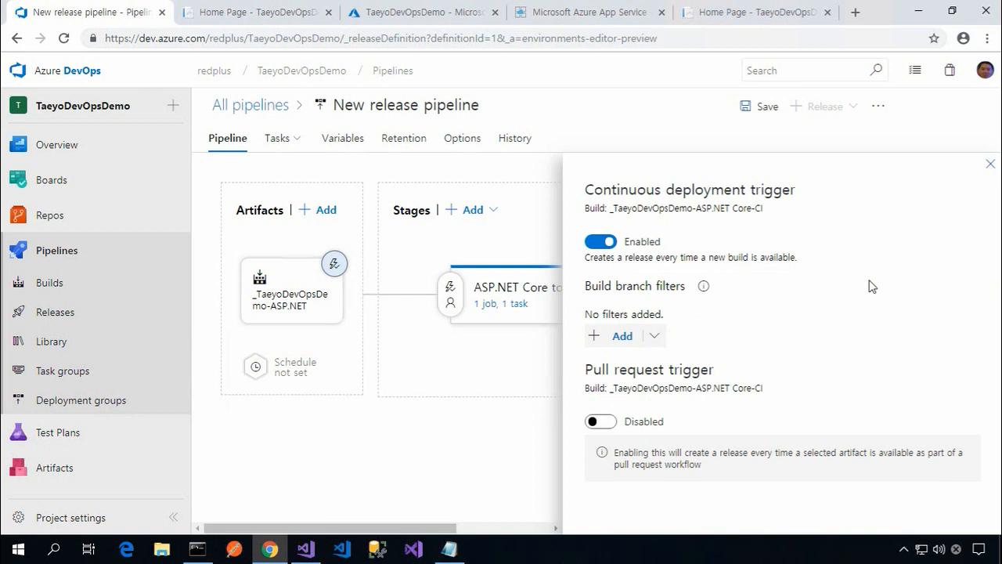
left_click(991, 164)
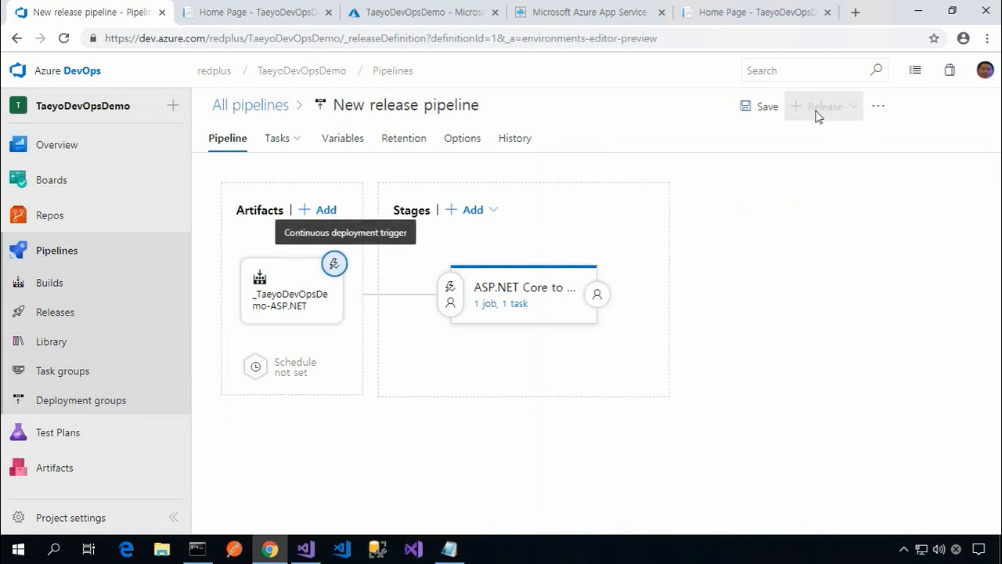
left_click(782, 108)
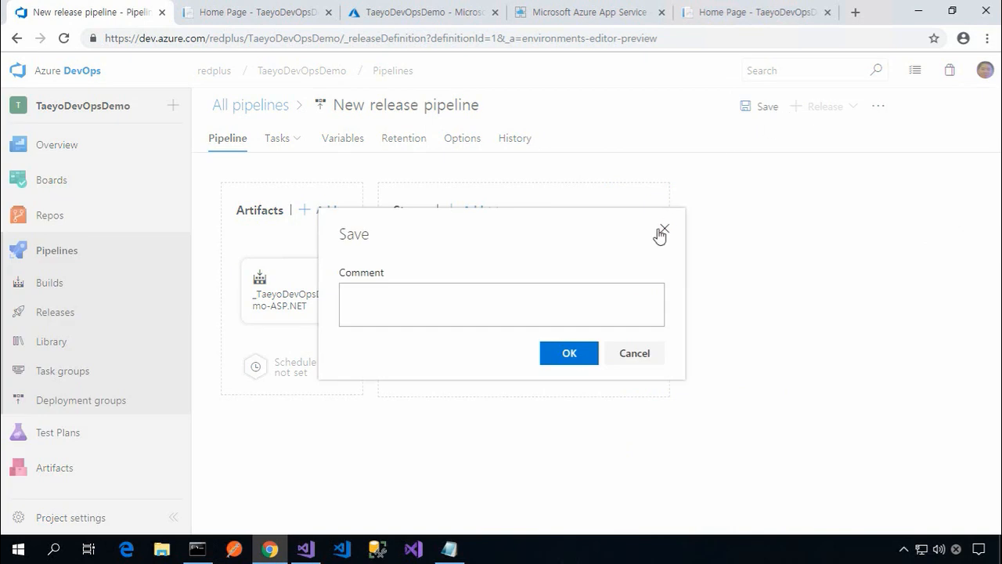
left_click(569, 354)
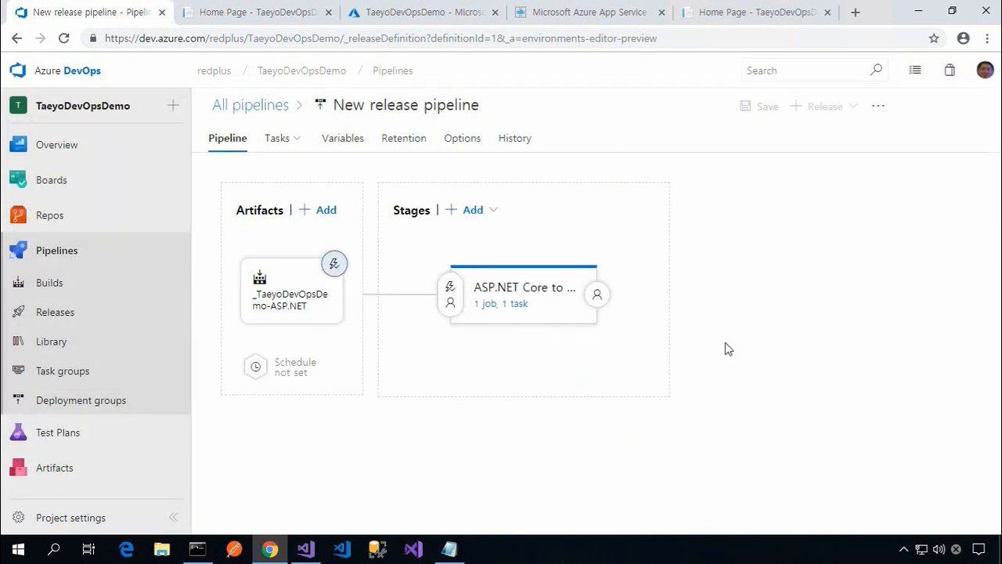
Step: Review the TaeyoDevOpsDemo repository files, build history, releases list and the deployed taeyodevopsdemo home page
left_click(112, 224)
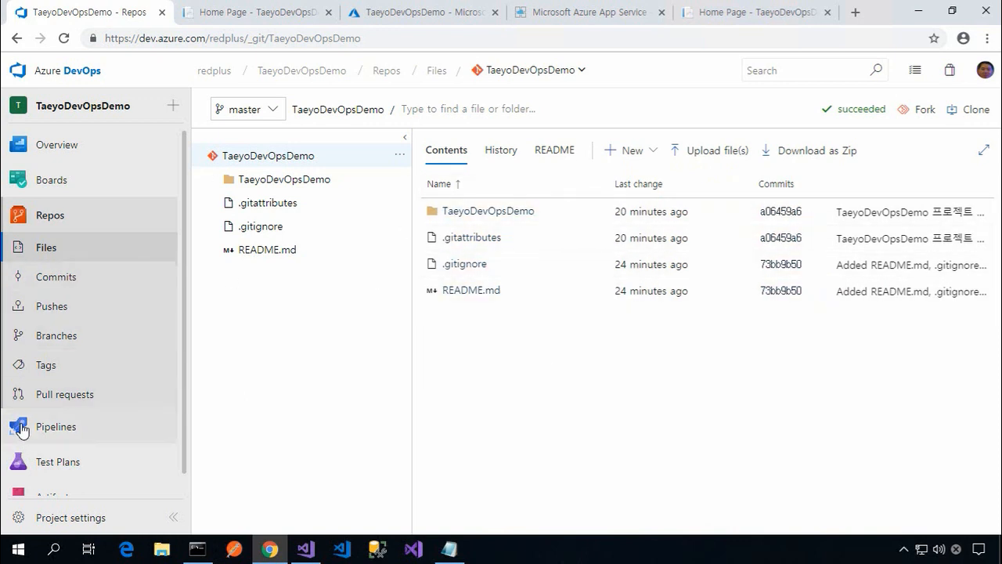
left_click(86, 441)
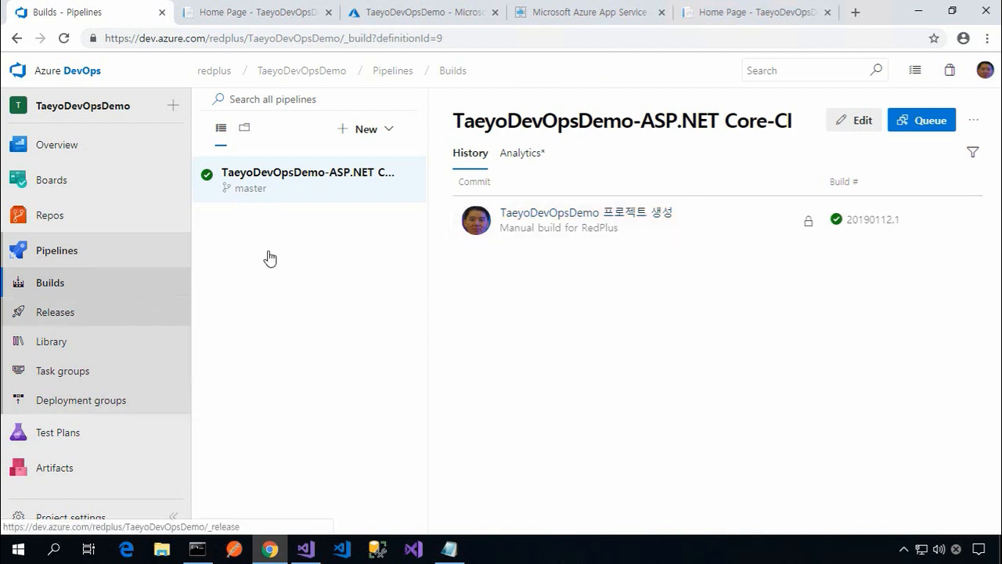
left_click(83, 324)
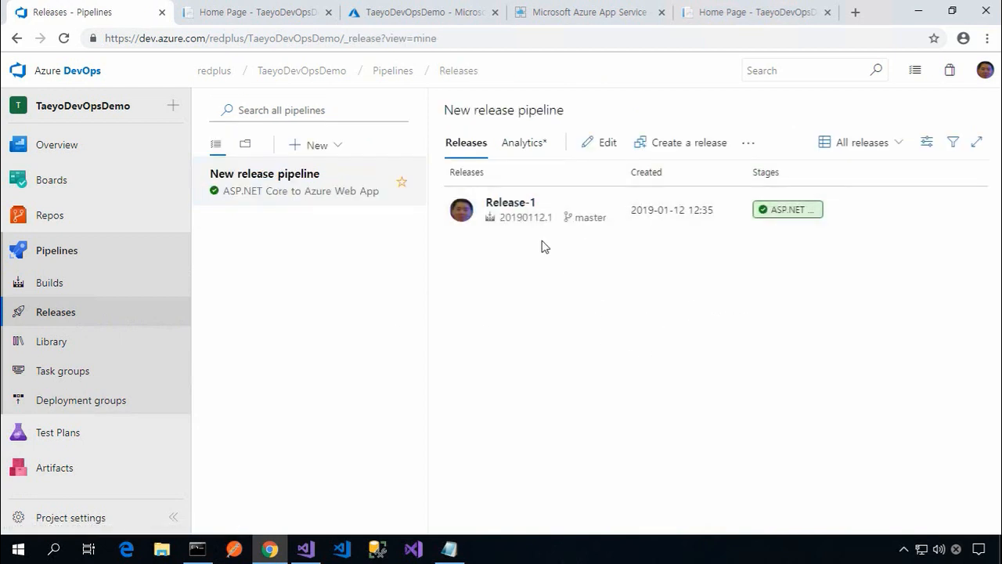
left_click(774, 24)
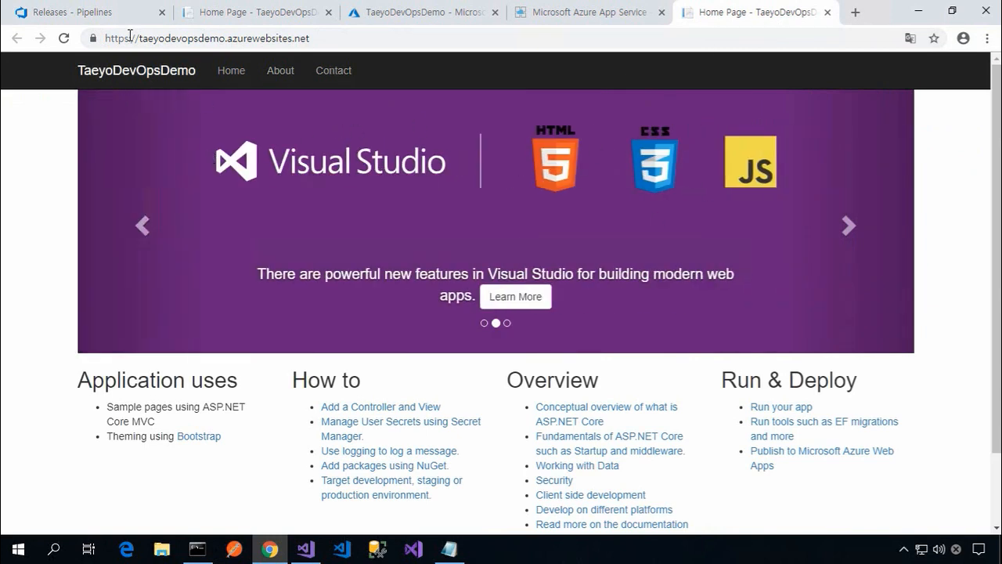
left_click(98, 16)
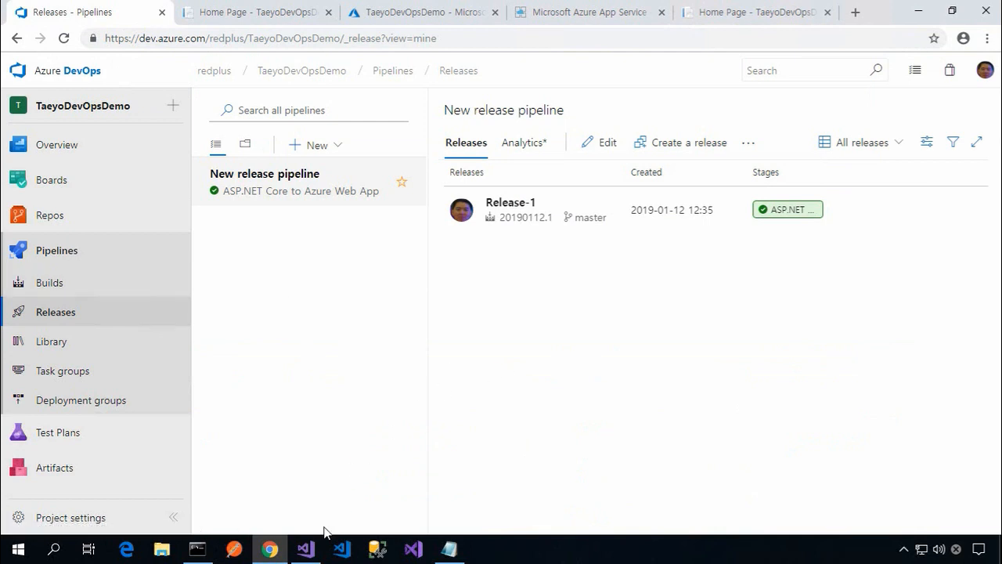
Step: Switch to Visual Studio, close the output window, and open _Layout.cshtml from the Views/Shared folder of the TaeyoDevOpsDemo project
left_click(306, 549)
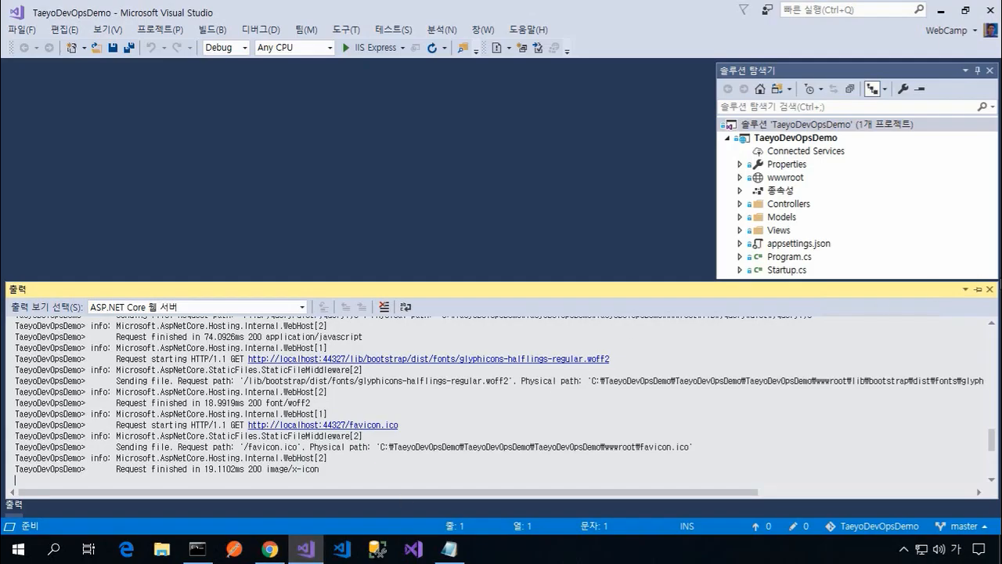
left_click(990, 289)
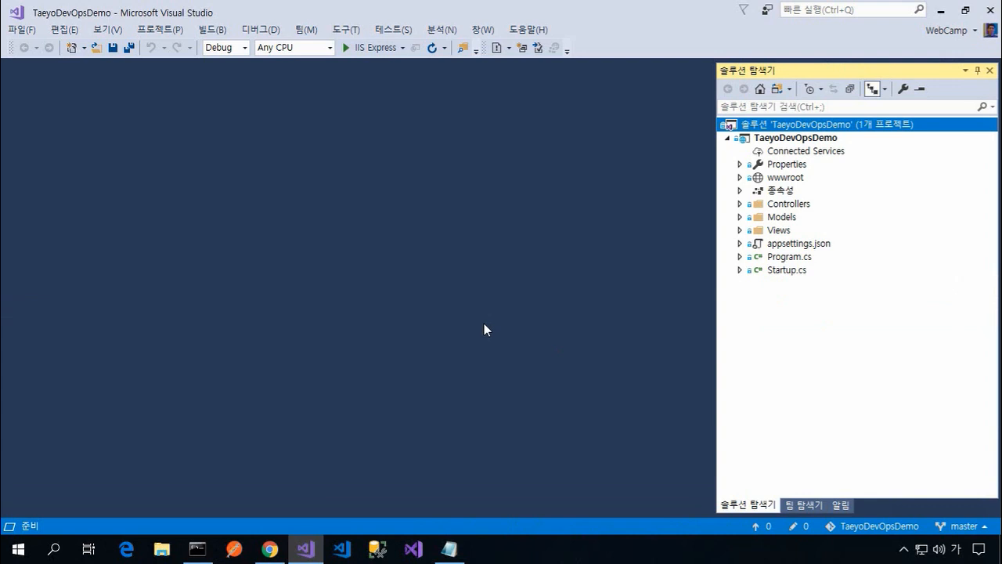
double_click(785, 231)
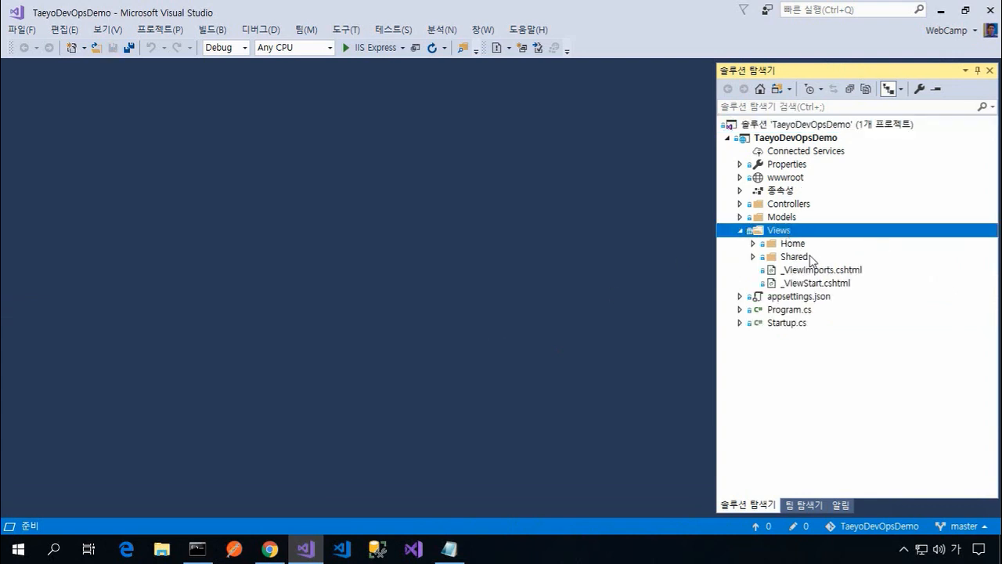
double_click(812, 261)
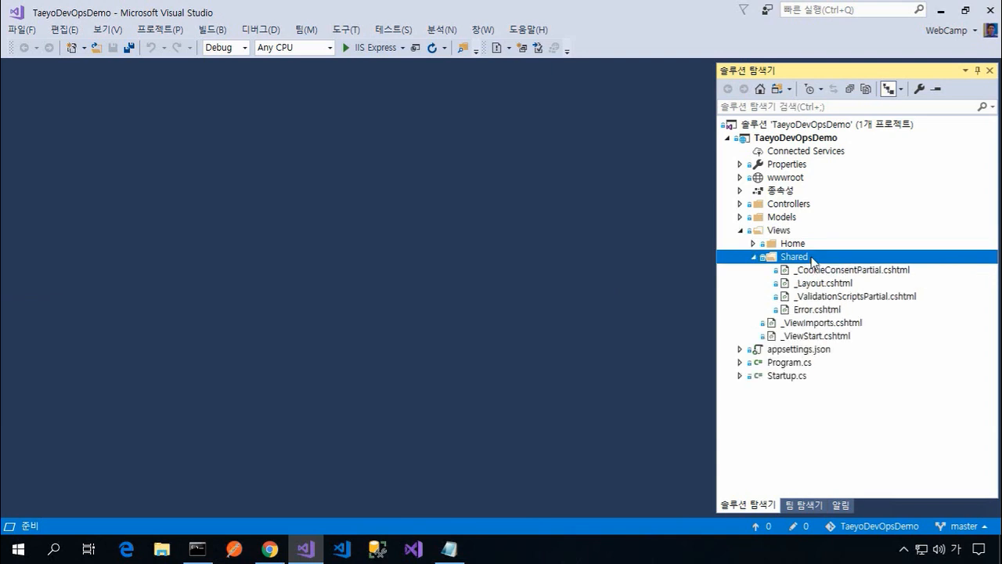
left_click(855, 283)
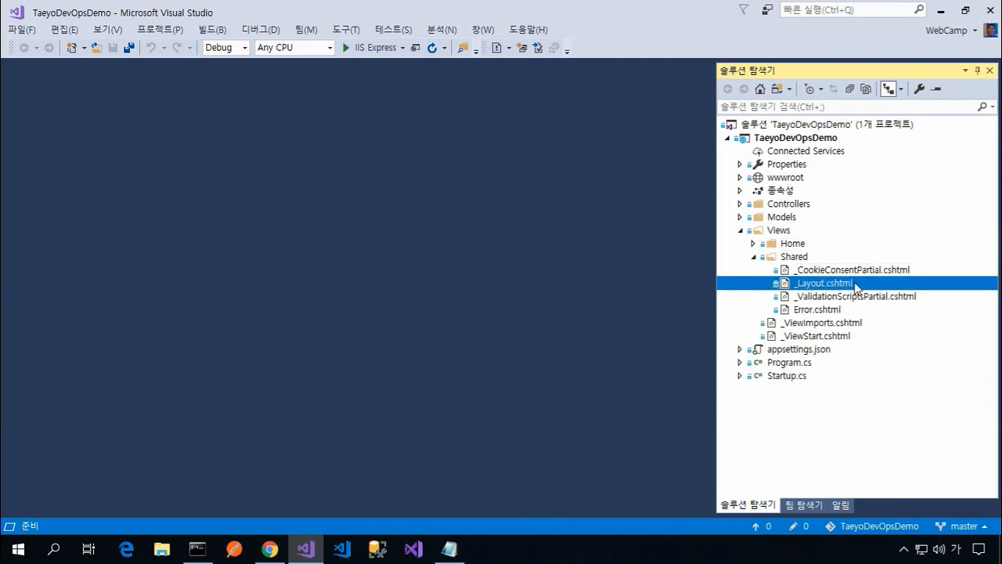
double_click(857, 285)
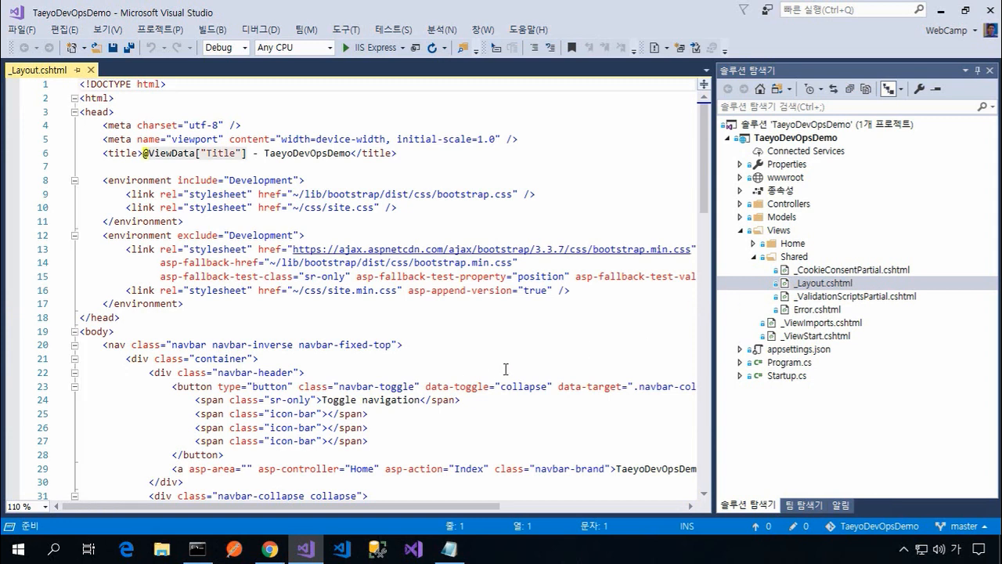
Step: Replace the navbar-brand link text TaeyoDevOpsDemo in _Layout.cshtml with "태오 데브옵스 데모"
scroll(509, 369, "down", 1)
scroll(516, 371, "down", 1, "ctrl")
double_click(593, 379)
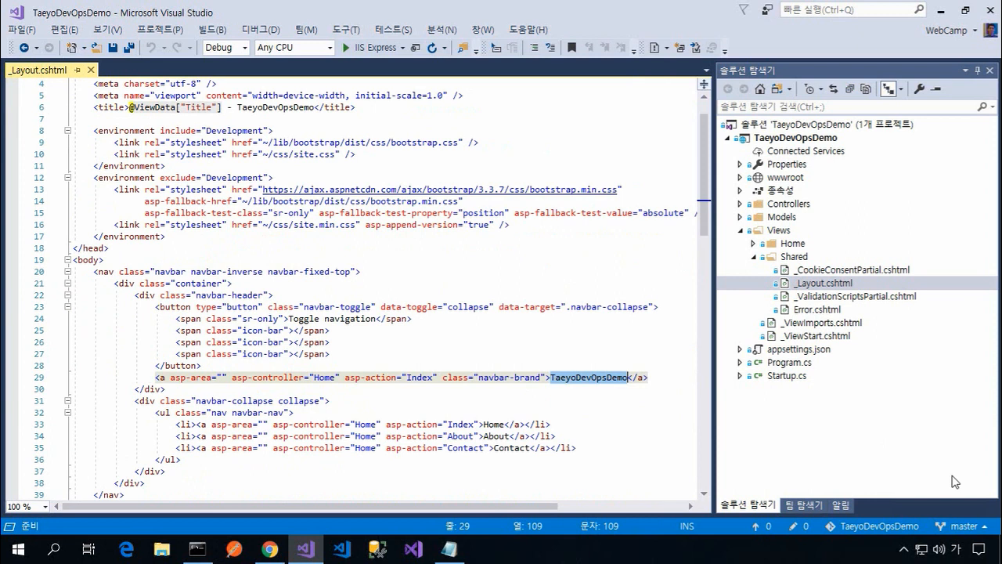
type("ㅌ")
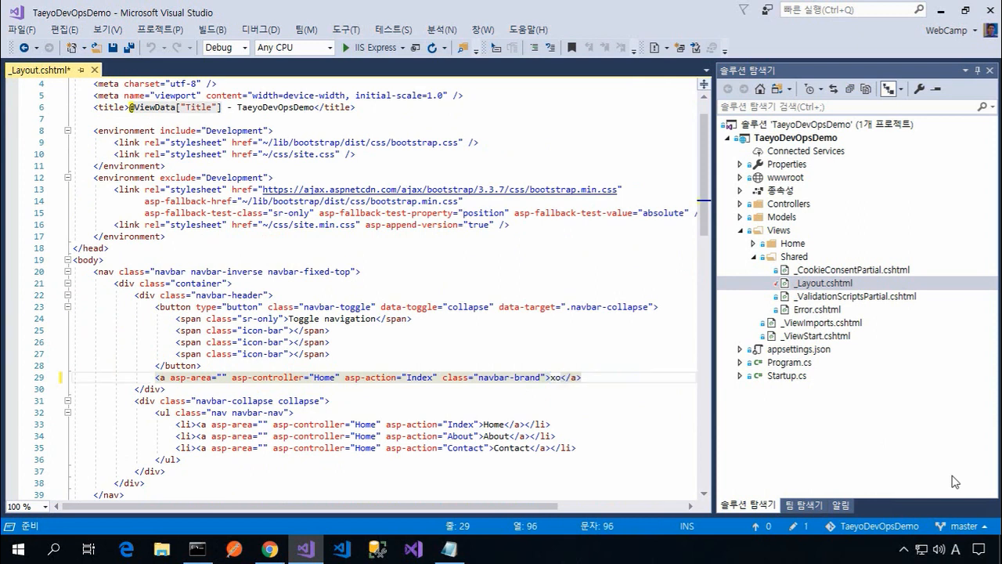
type("ㅐ오 데브옶")
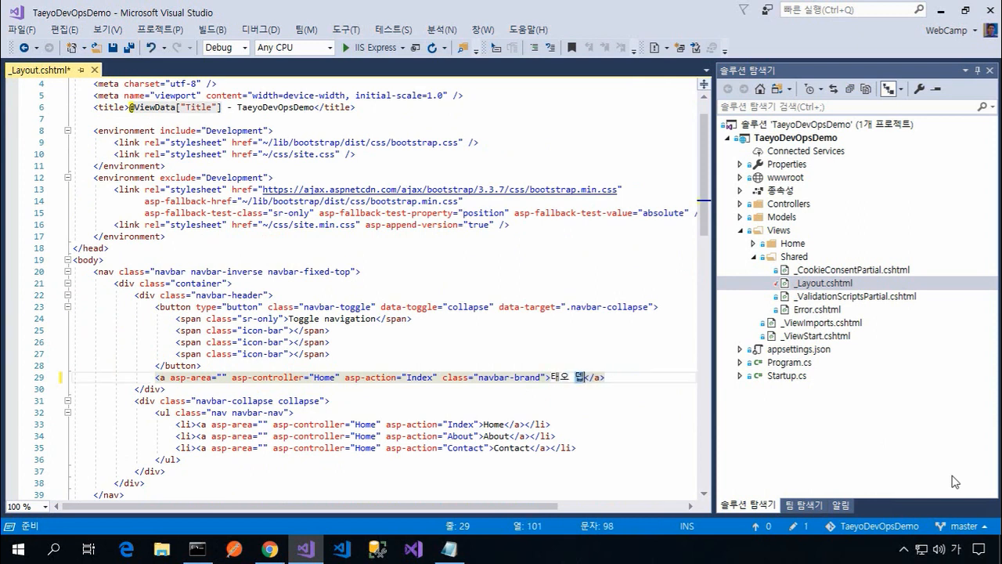
type("ㅡ 데모")
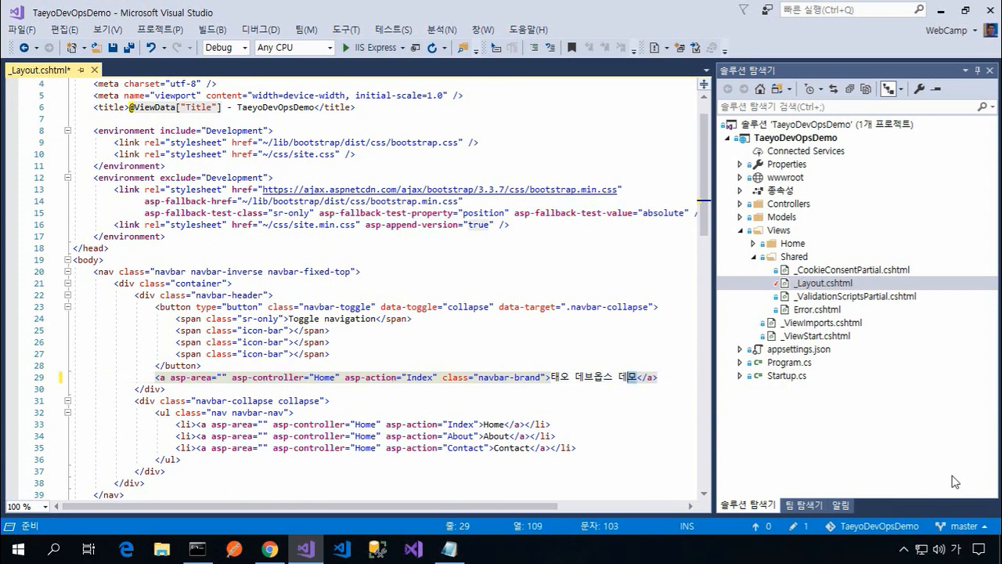
Step: Copy the text "태오 데브옵스 데모" from the navbar-brand link and save _Layout.cshtml
key("shift+Left")
key("shift+Left")
key("shift+Left")
key("shift+Left")
key("shift+Left")
key("shift+Left")
key("shift+Left")
key("shift+Left")
key("shift+Left")
key("shift+Left")
key("shift+Left")
key("ctrl+c")
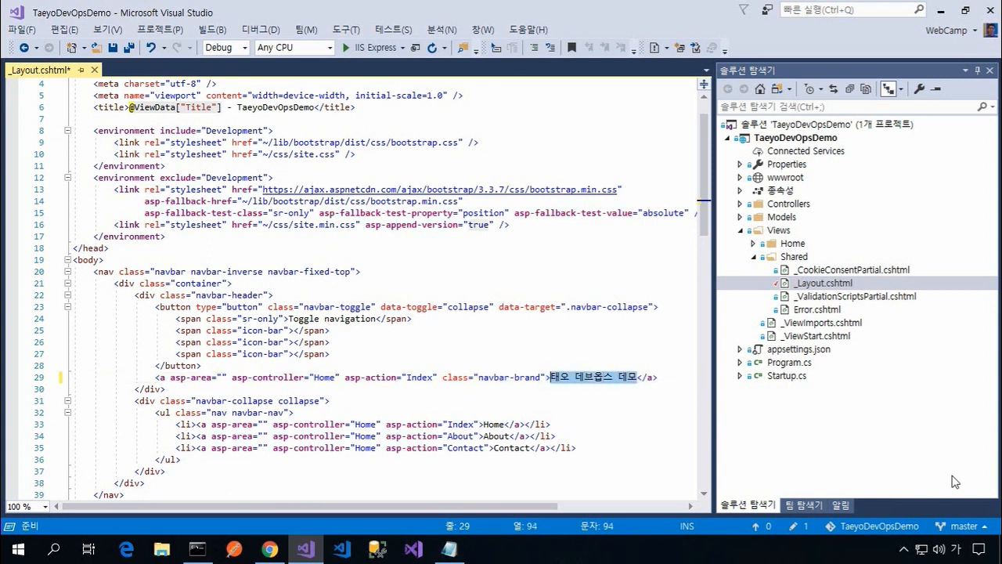
key("End")
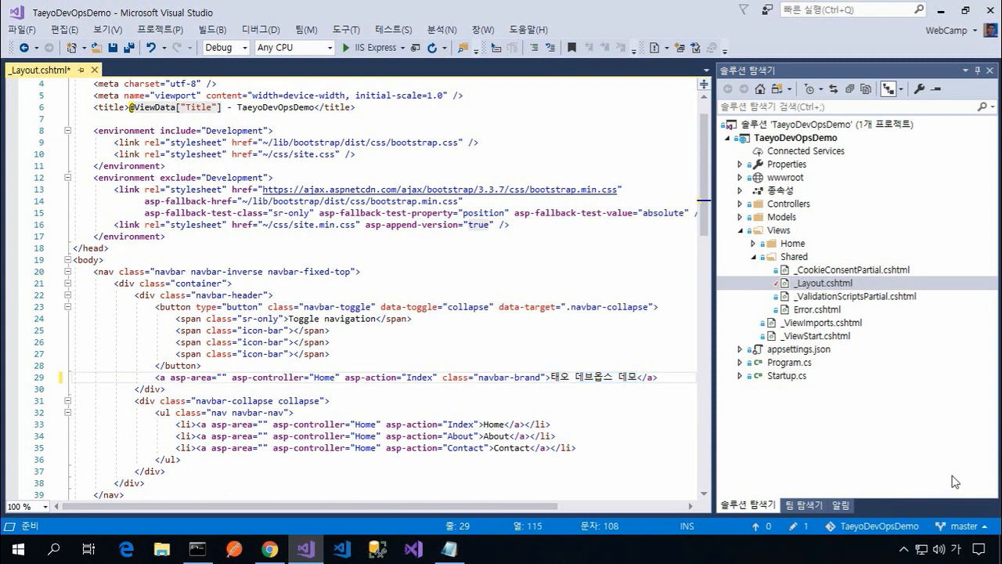
key("ctrl+s")
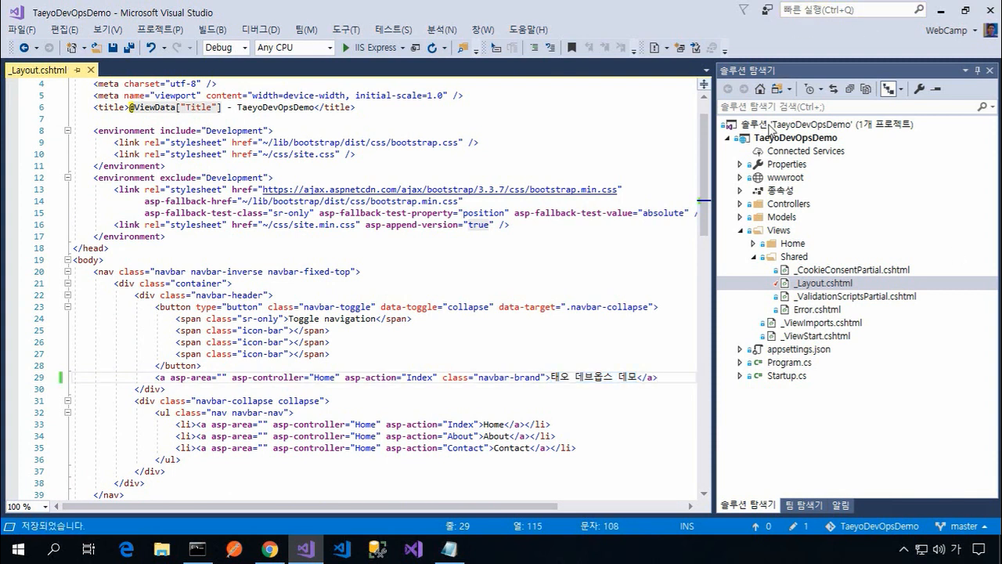
Step: Commit all solution changes to master with the message "태오 데브옵스 데모" and push the commit to the server
right_click(788, 127)
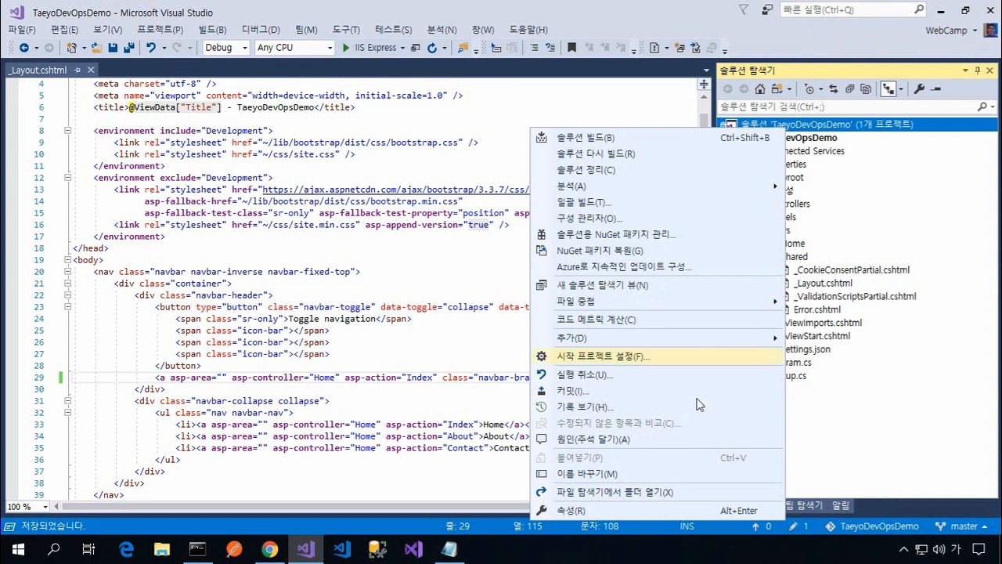
left_click(669, 391)
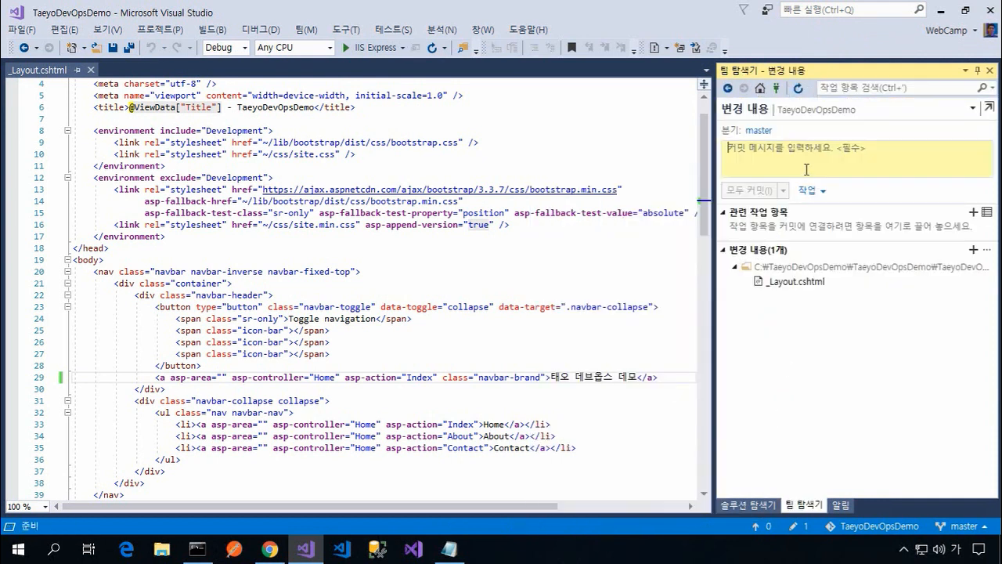
key("ctrl+v")
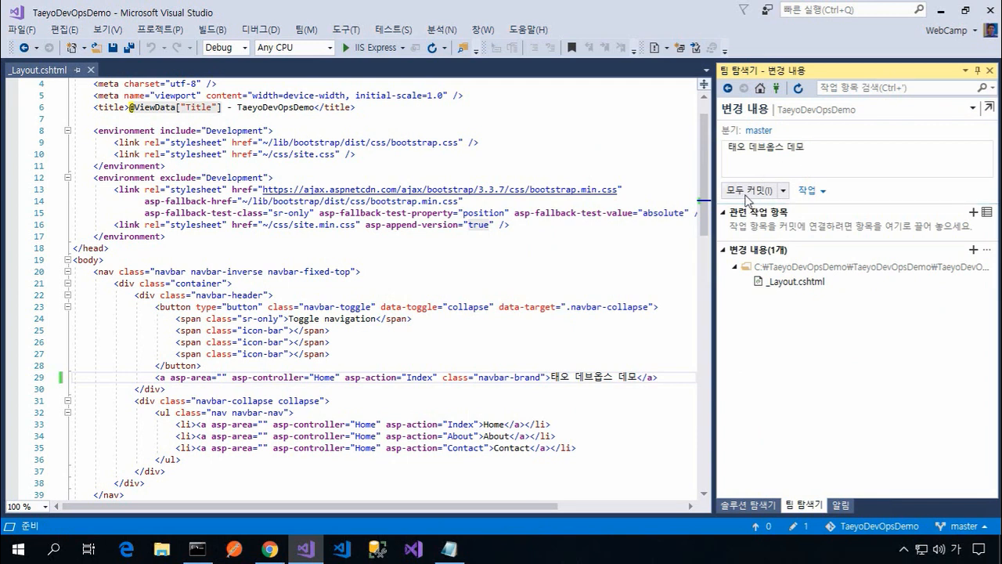
left_click(746, 192)
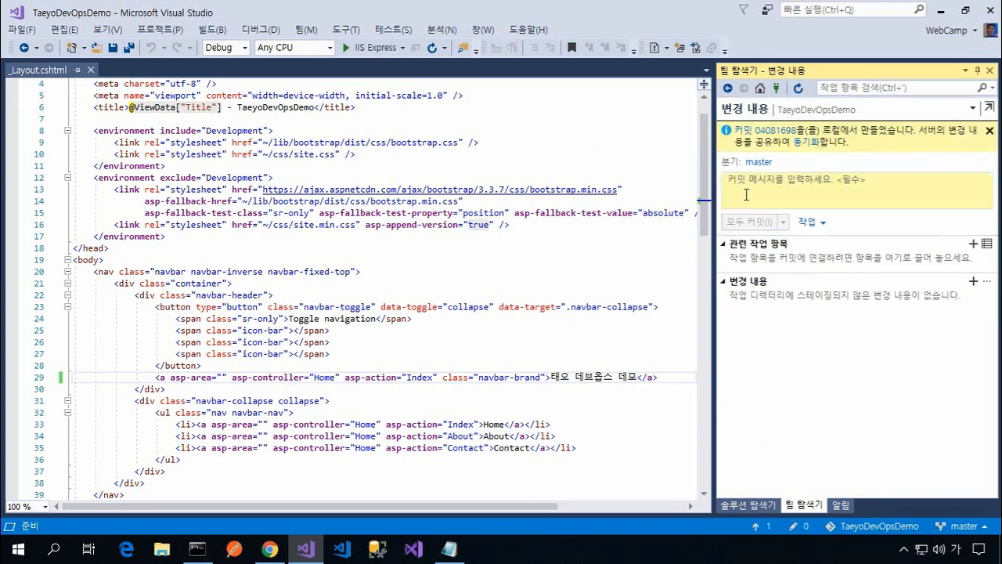
left_click(806, 144)
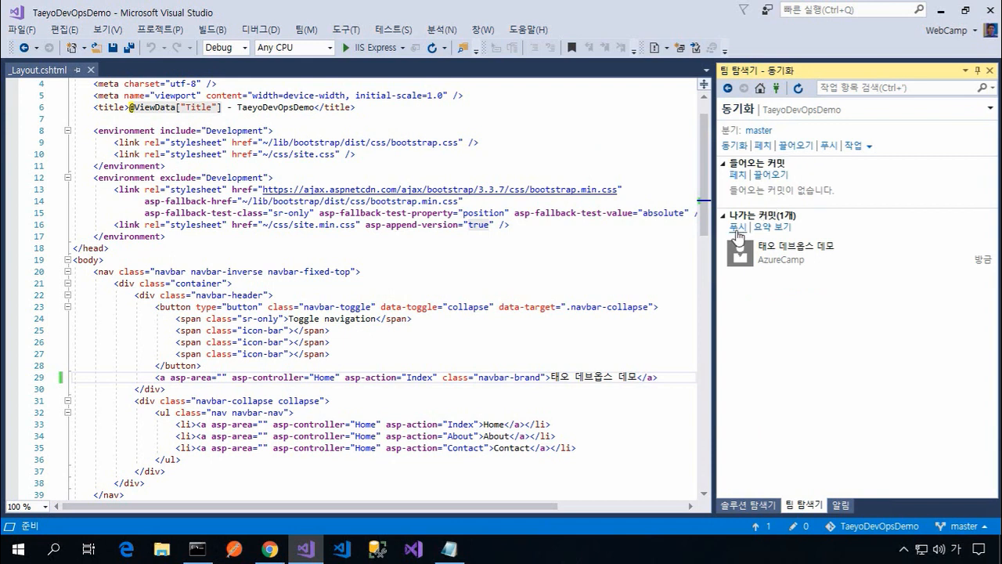
left_click(736, 227)
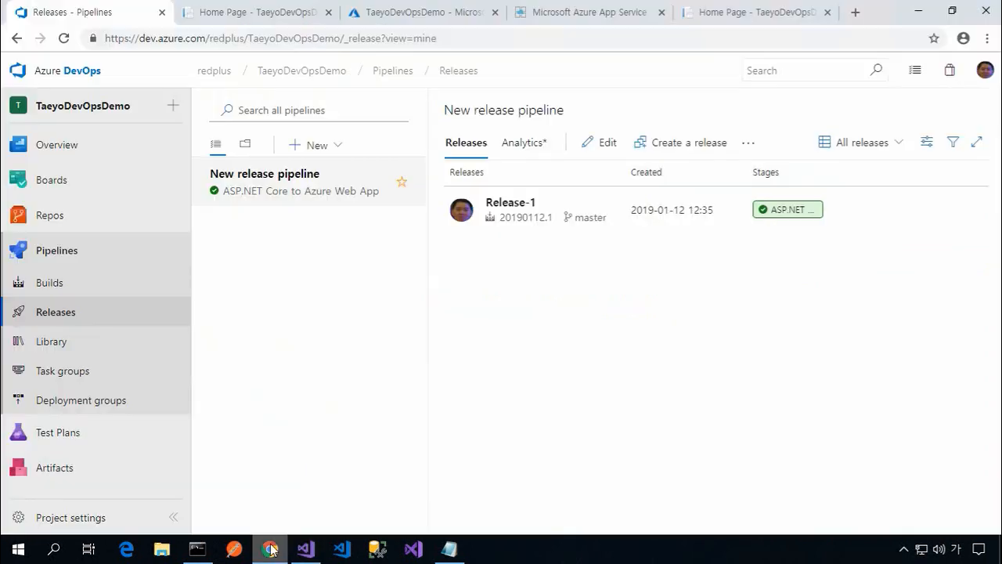
Step: Switch to Azure DevOps in Chrome and examine the log of the CI build for the "태오 데브옵스 데모" commit
left_click(270, 548)
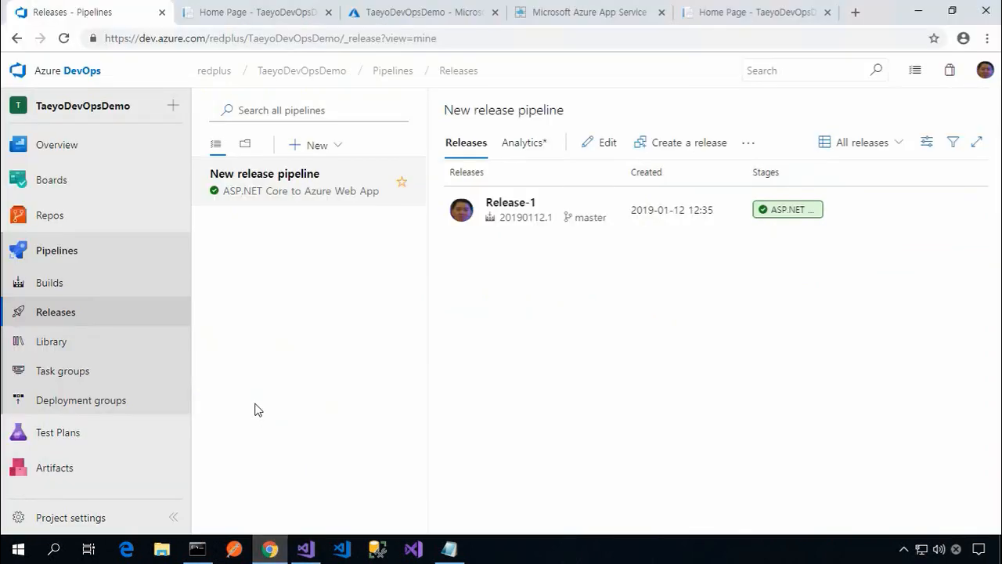
left_click(55, 288)
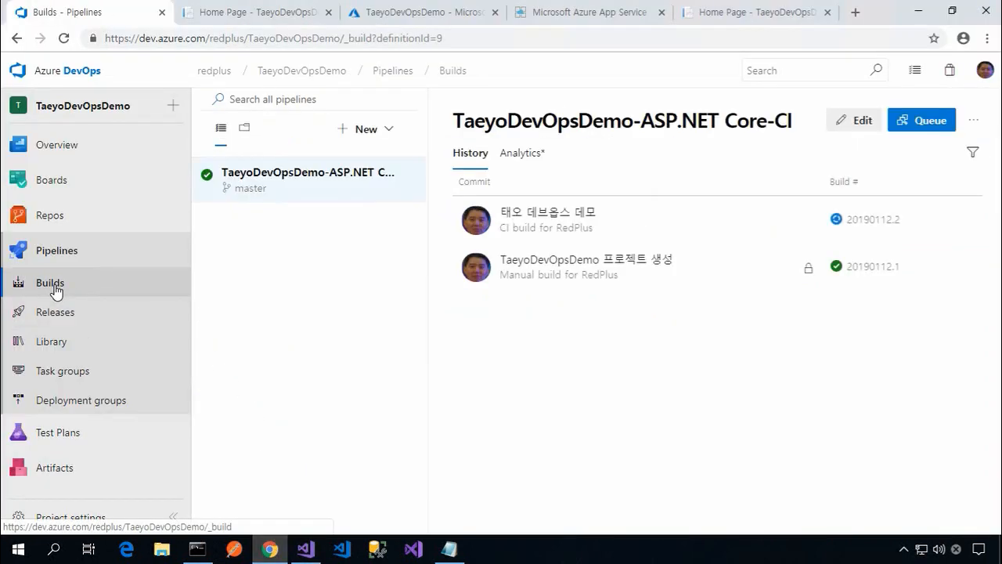
mouse_move(92, 234)
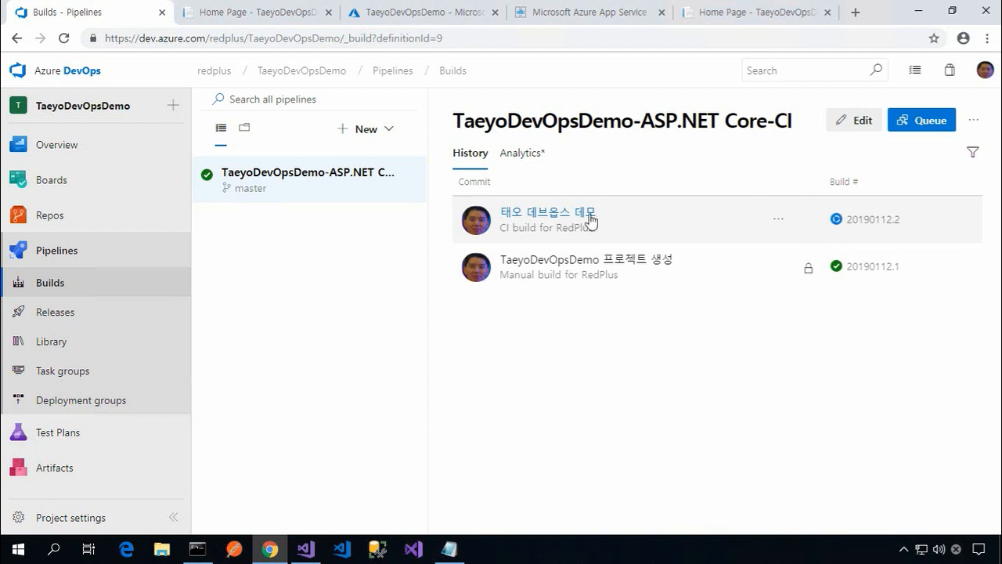
left_click(568, 222)
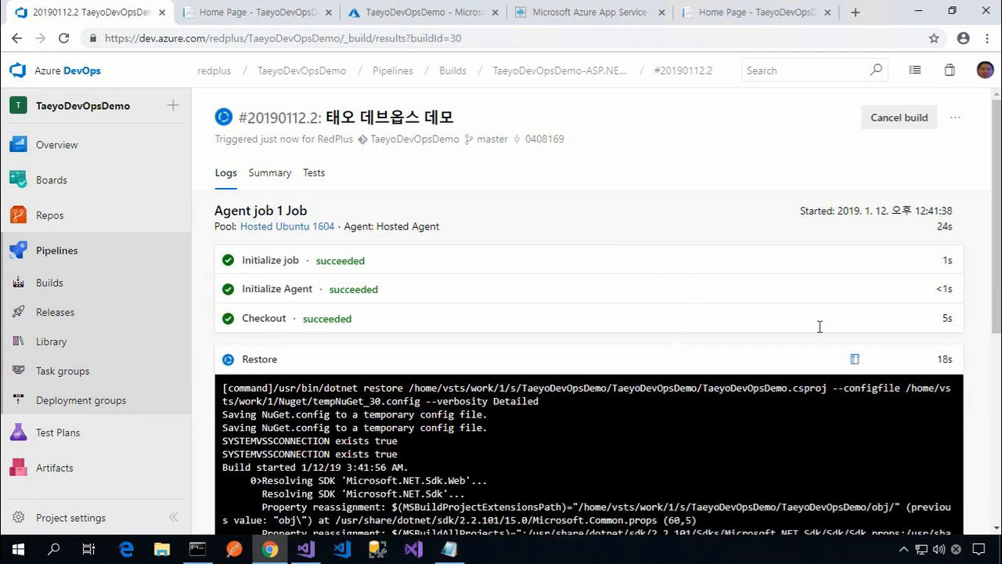
left_click(69, 286)
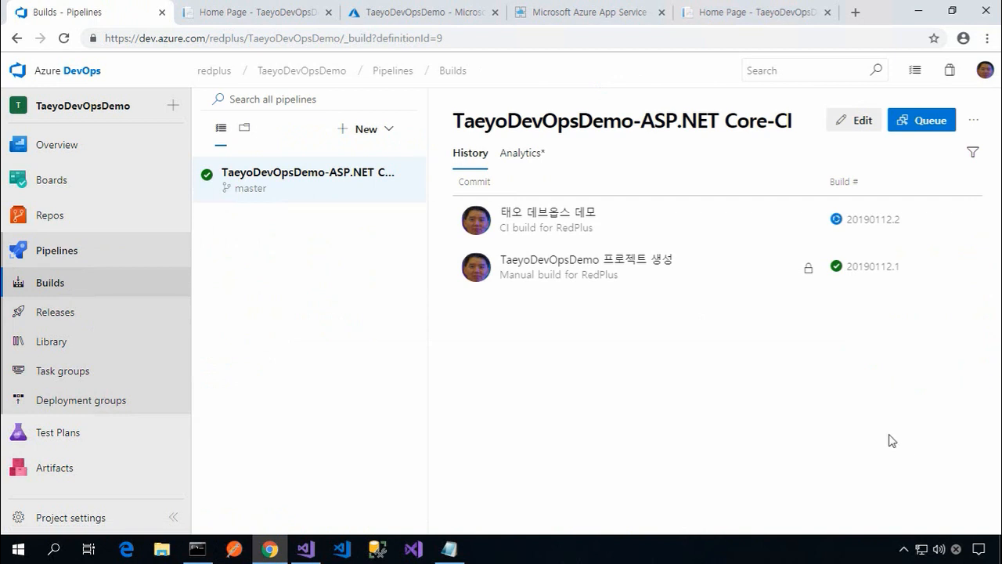
left_click(576, 223)
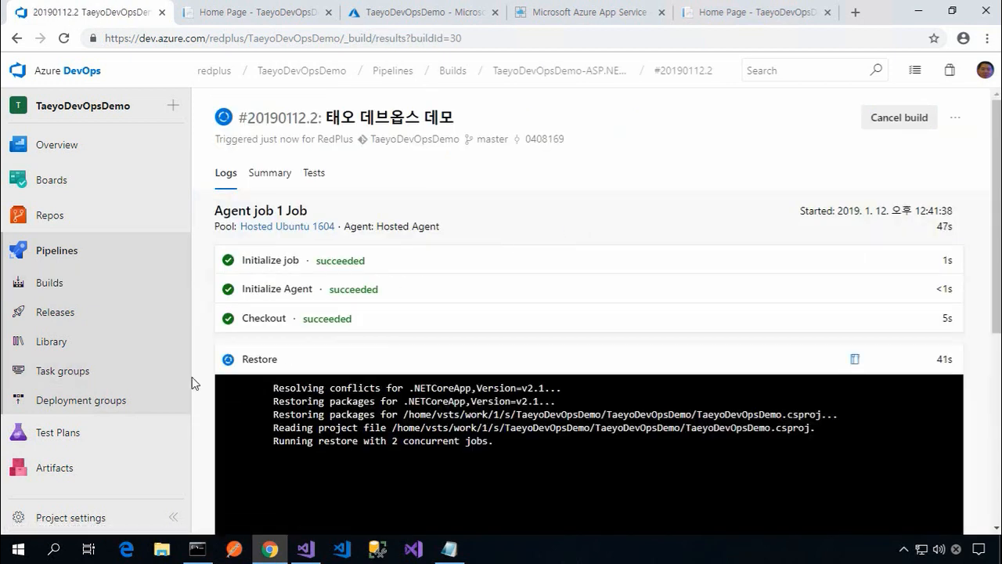
Step: Check the release list for a new release and review the task progress in the log of build 20190112.2
left_click(69, 317)
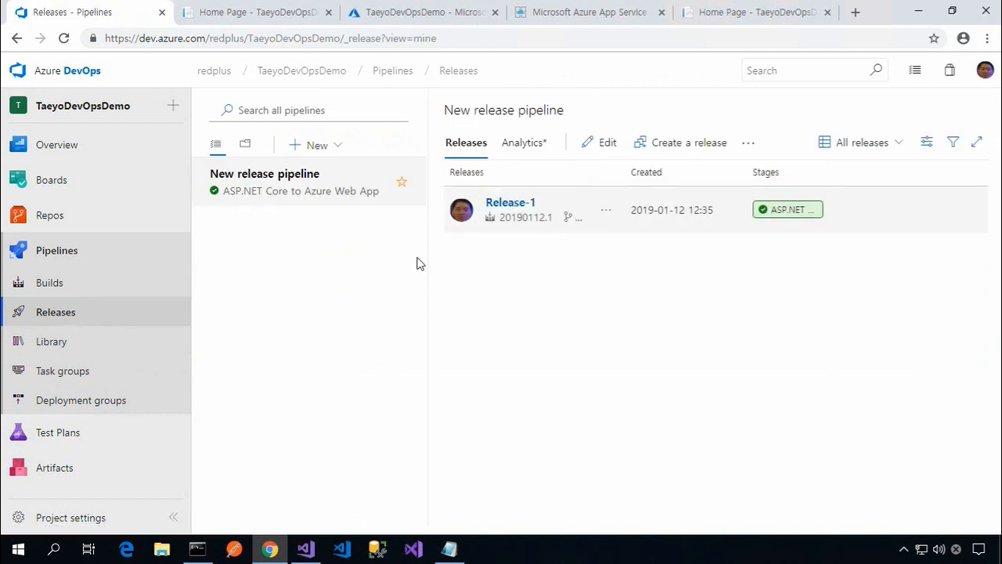
left_click(72, 289)
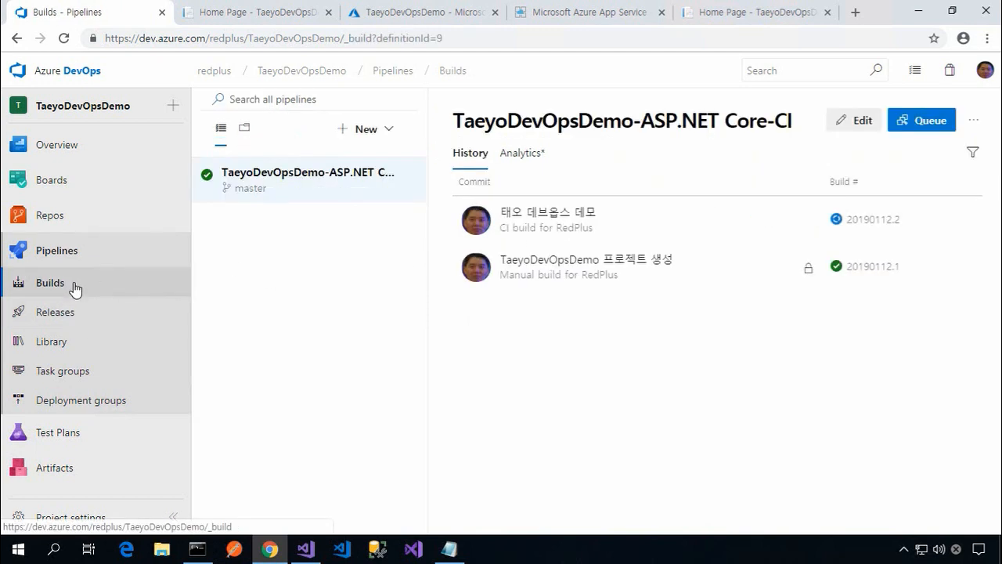
left_click(583, 220)
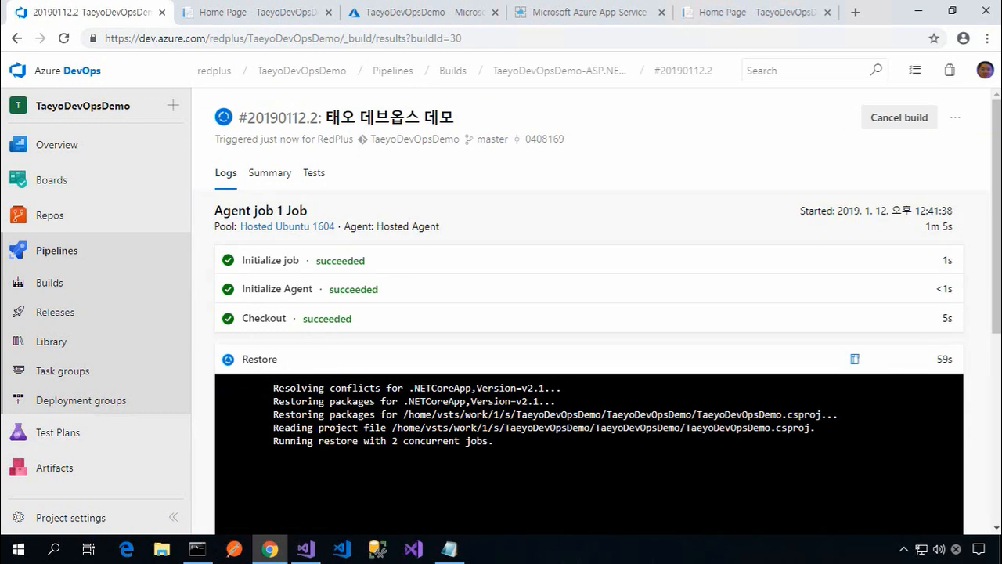
scroll(492, 406, "down", 4)
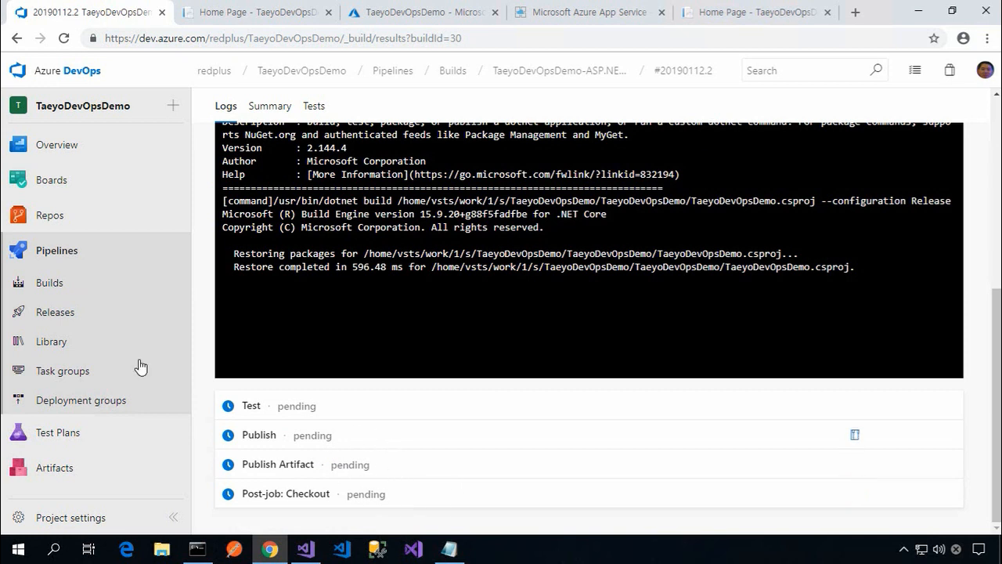
scroll(816, 439, "up", 3)
scroll(816, 437, "up", 1)
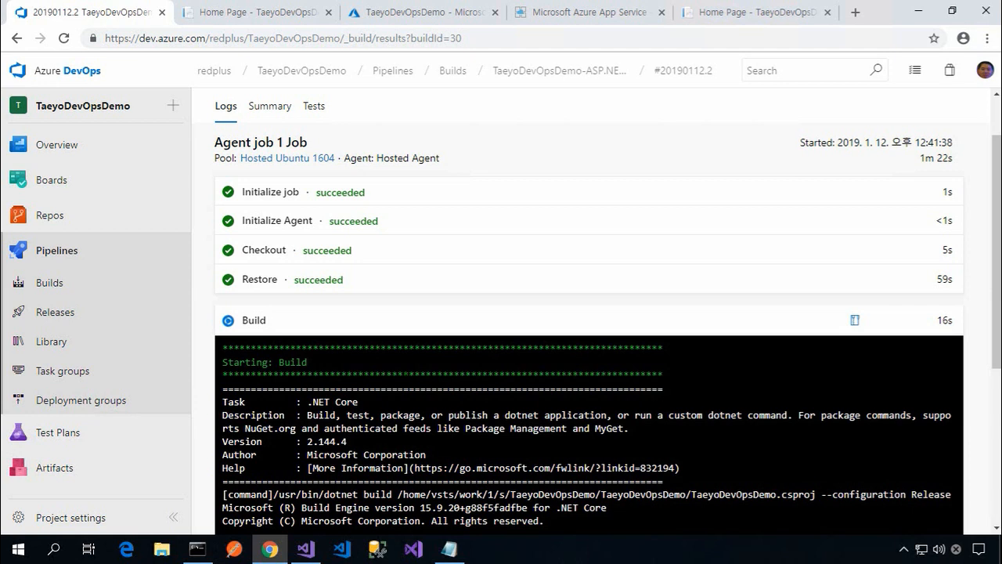
Step: Recheck the release list and follow the remaining tasks of the "태오 데브옵스 데모" build in its log
left_click(71, 322)
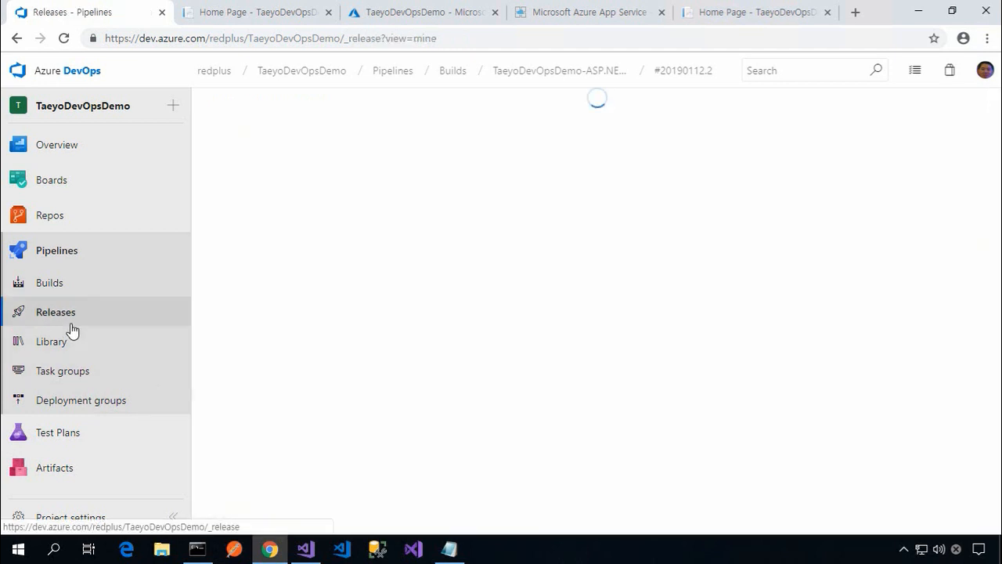
left_click(104, 292)
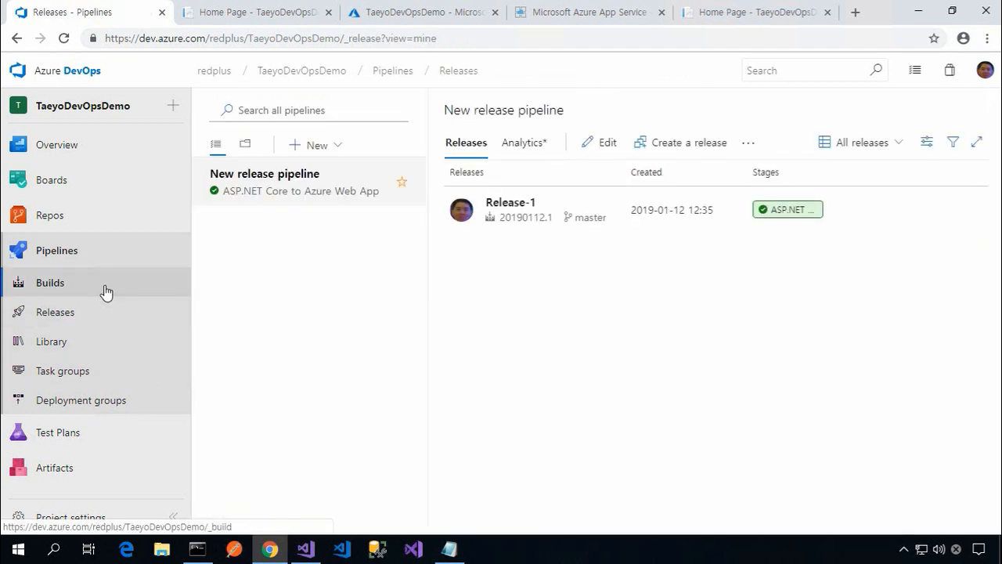
left_click(94, 313)
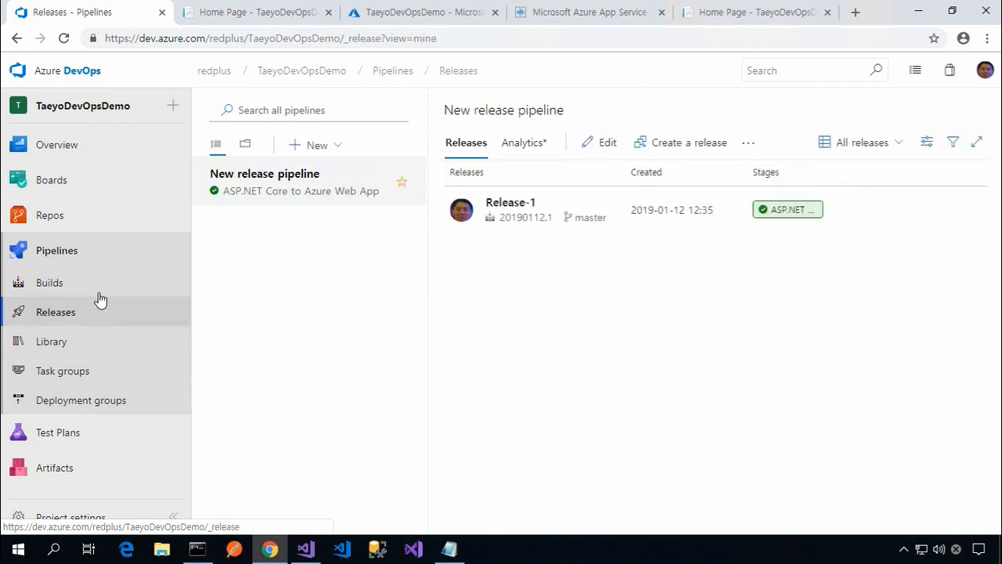
left_click(98, 289)
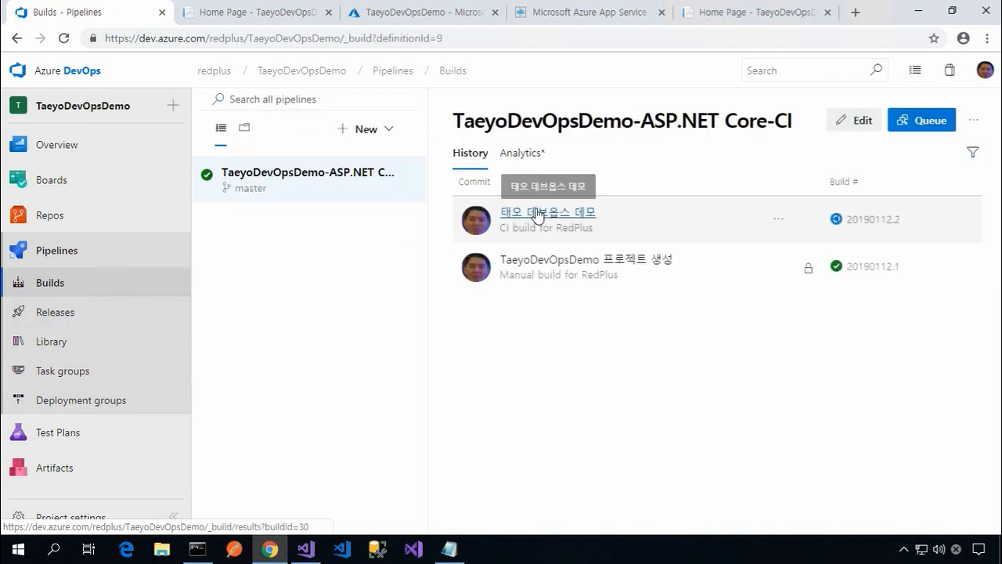
left_click(519, 213)
scroll(659, 281, "down", 5)
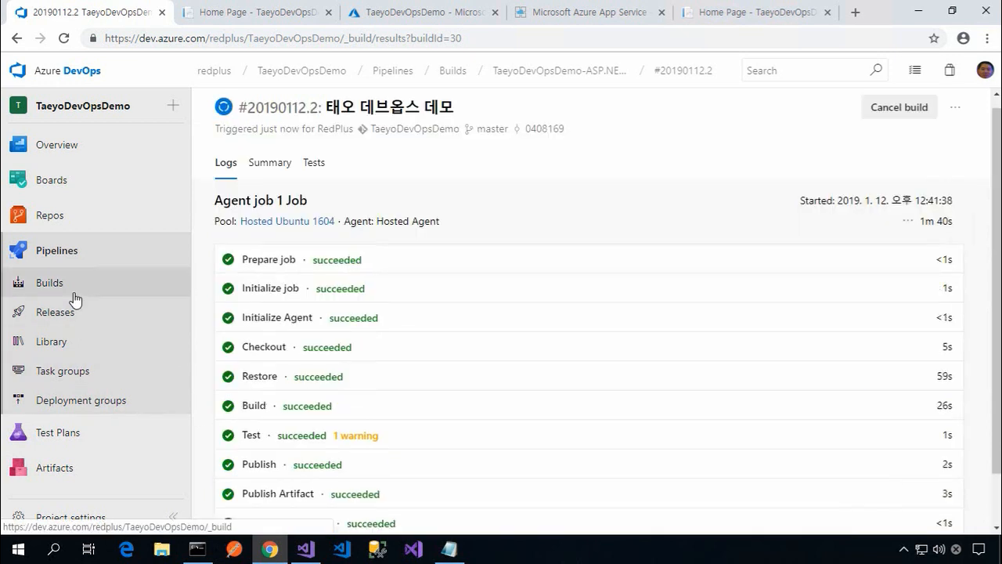
Step: Check the build history and release list for the automatic deployment, and examine the deployment stage of Release-2
left_click(74, 298)
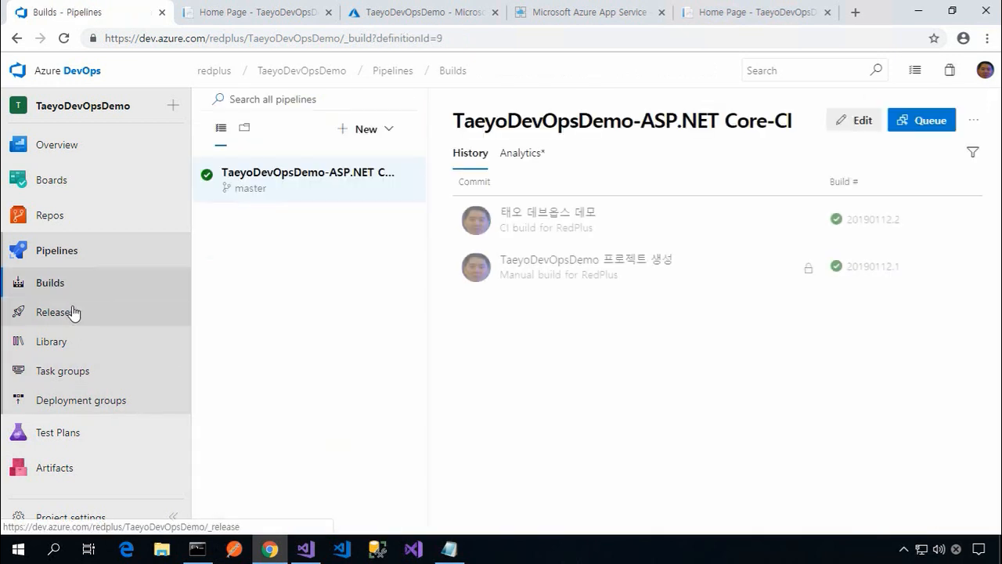
left_click(72, 317)
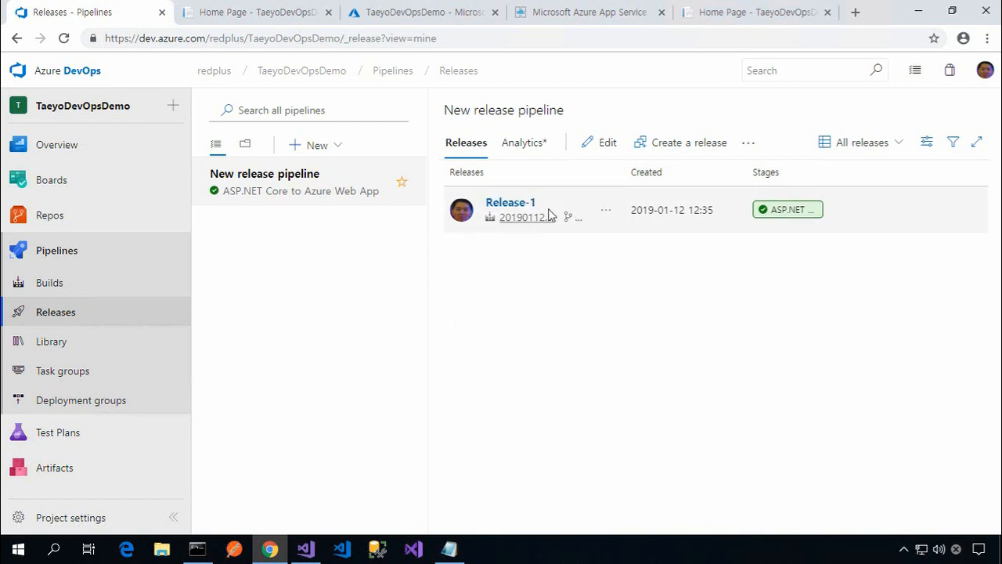
left_click(66, 294)
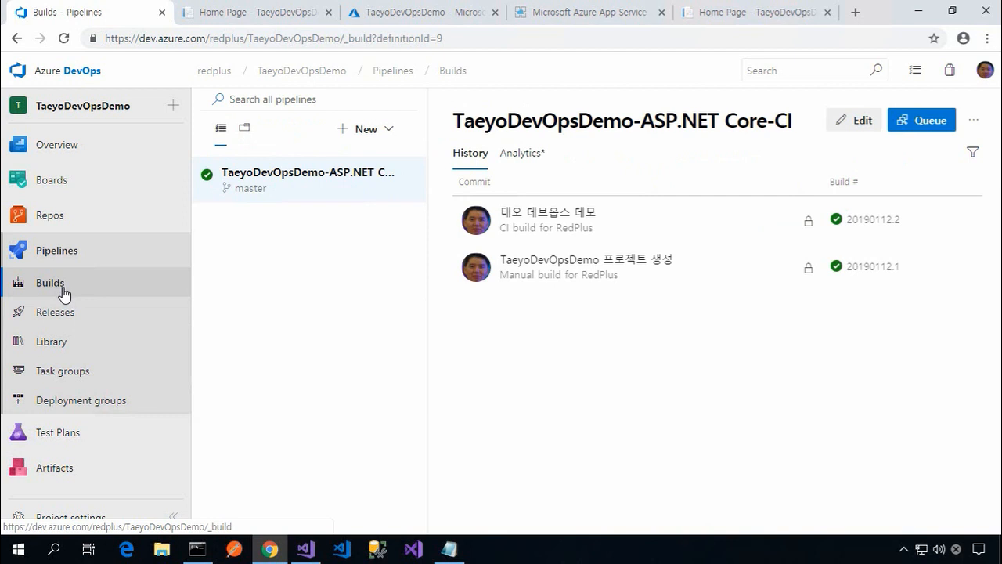
left_click(57, 313)
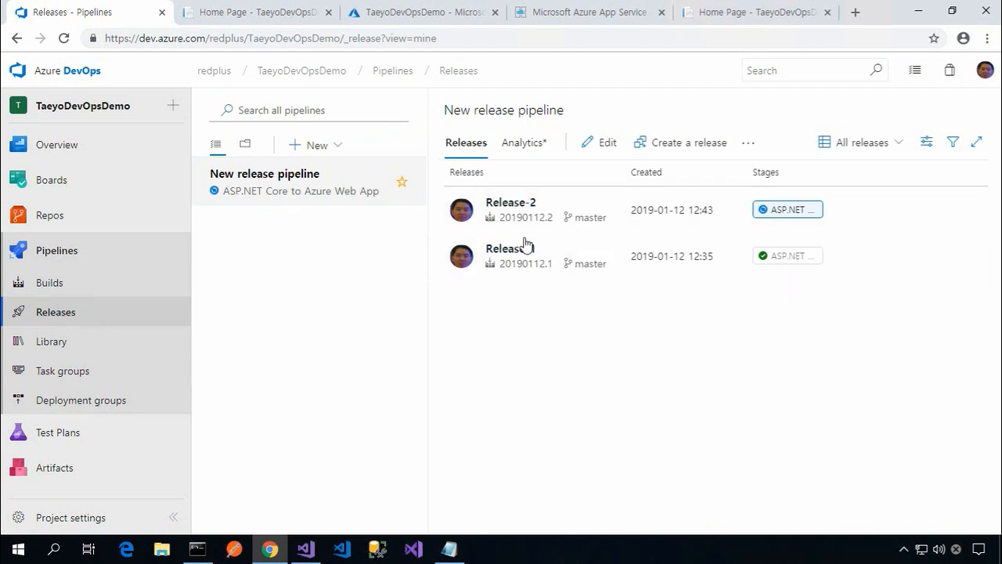
left_click(523, 213)
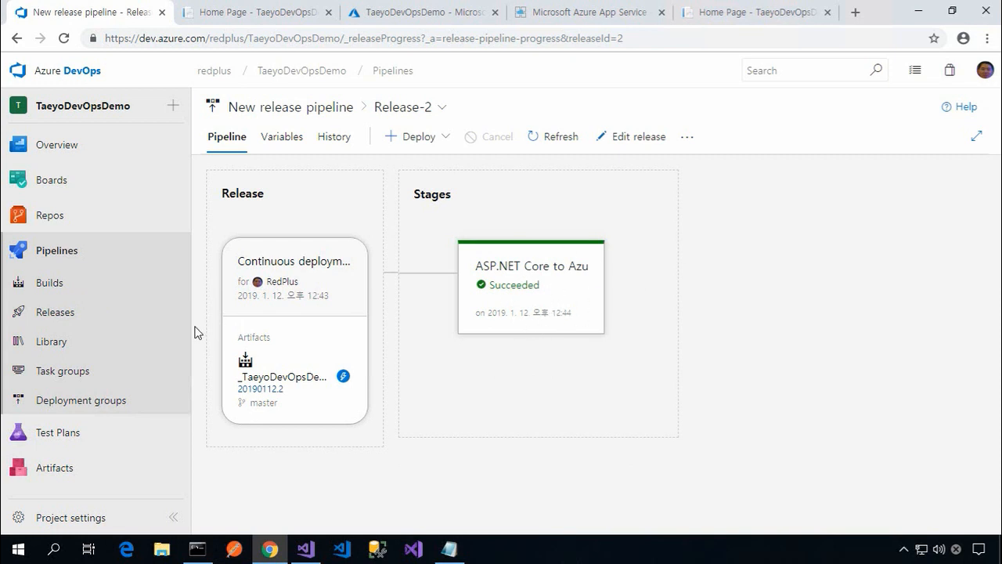
left_click(57, 283)
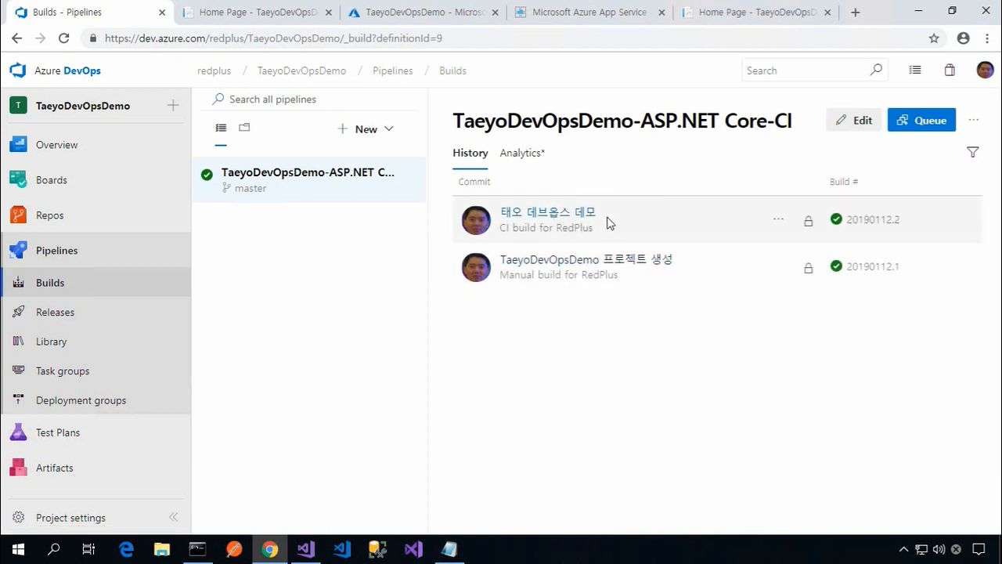
left_click(132, 314)
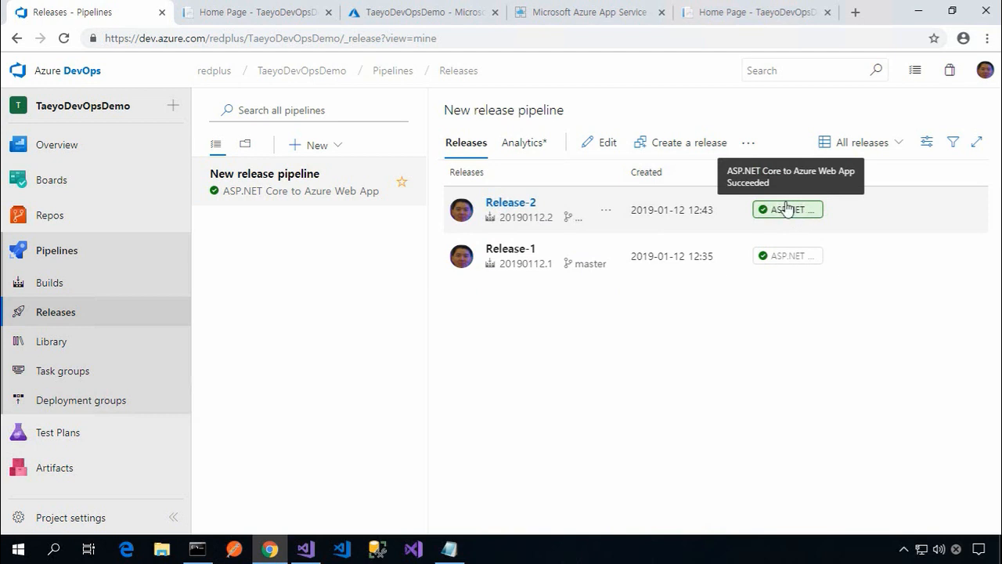
Step: Open the taeyodevopsdemo site through its URL in the Azure portal and compare its navbar title with the previously loaded page
left_click(602, 22)
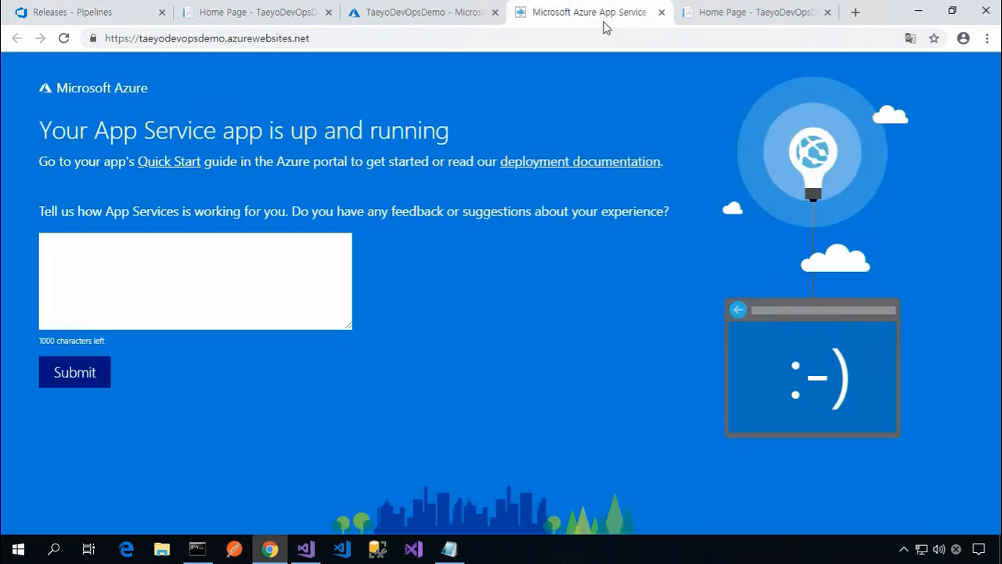
left_click(722, 18)
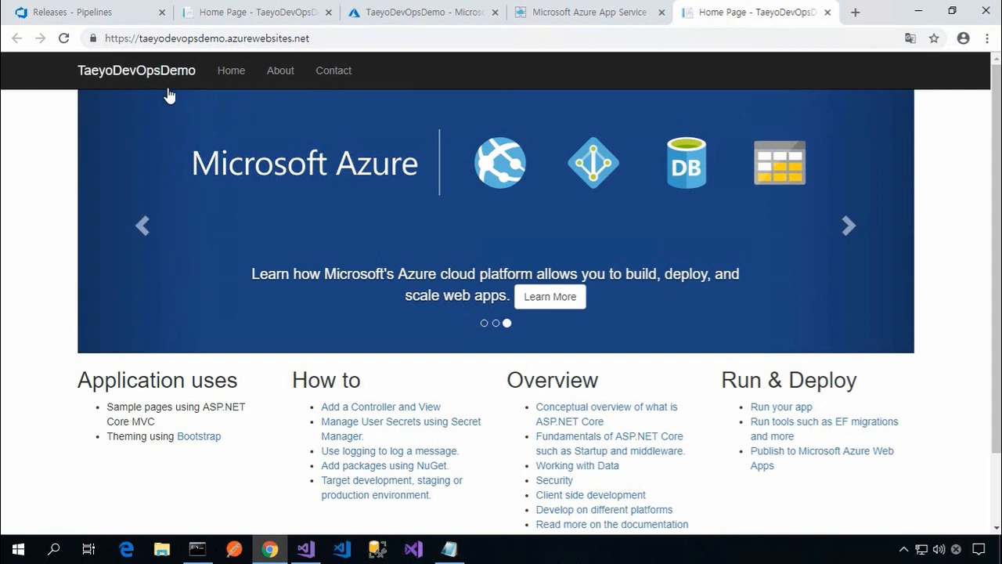
left_click(418, 14)
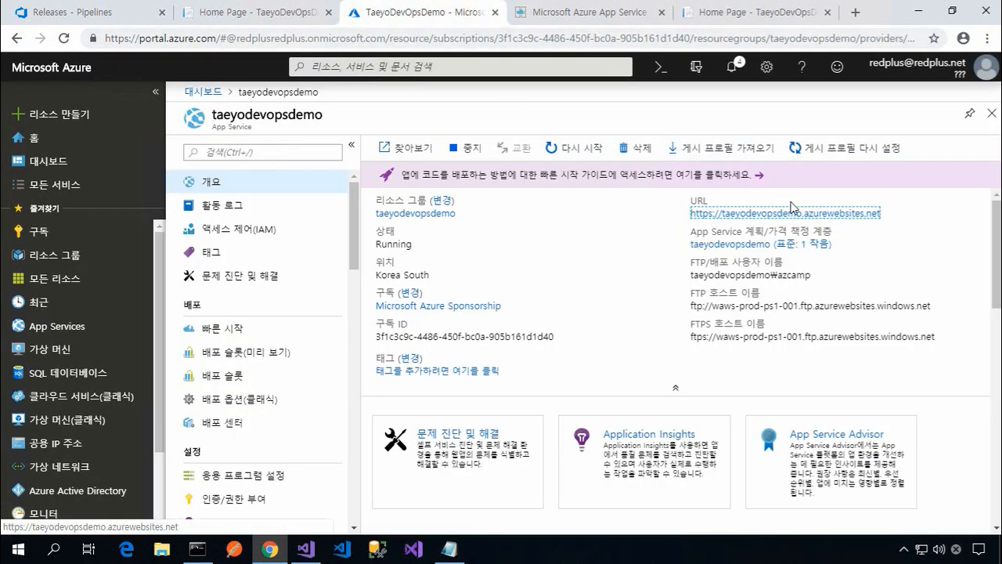
left_click(804, 215)
left_click_drag(491, 24, 768, 22)
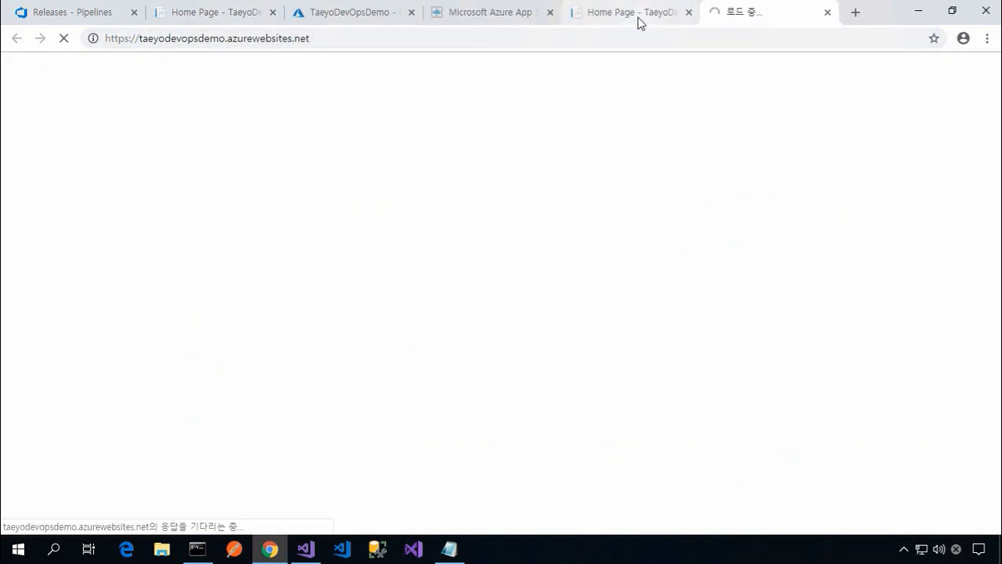
left_click(637, 23)
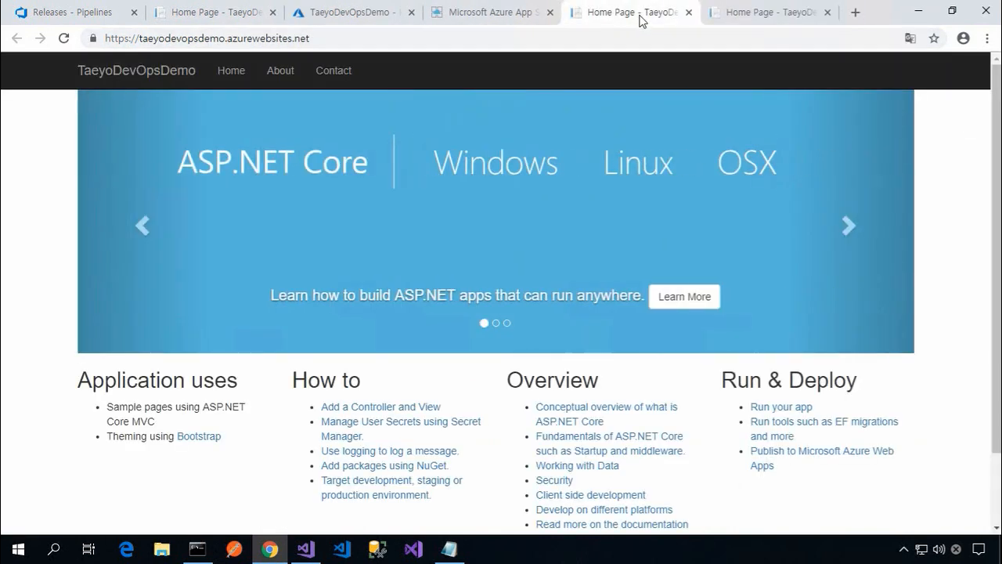
left_click(770, 25)
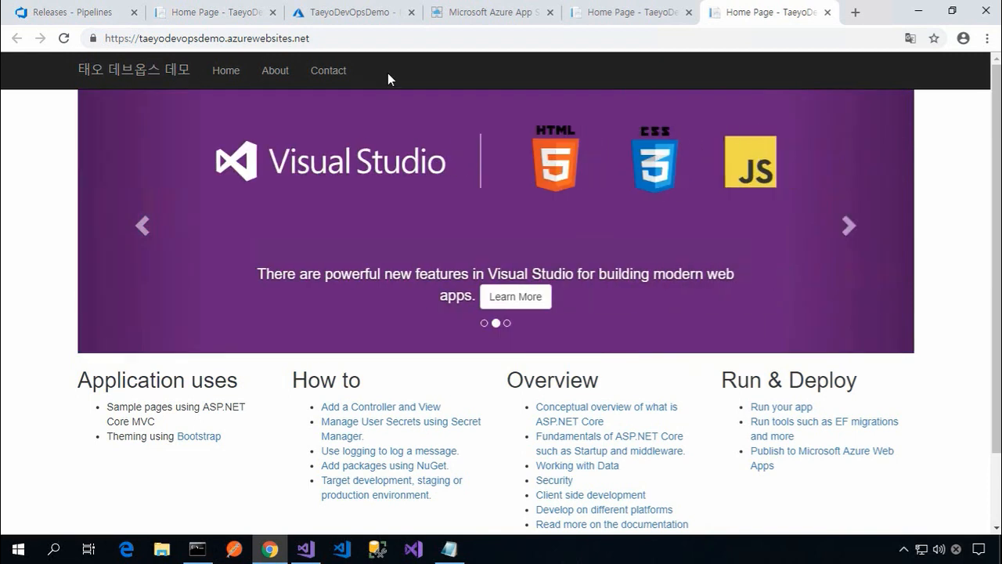
Step: Switch to Notepad and add the line "TaeyoDevOpsDemo" below the heading
left_click(448, 550)
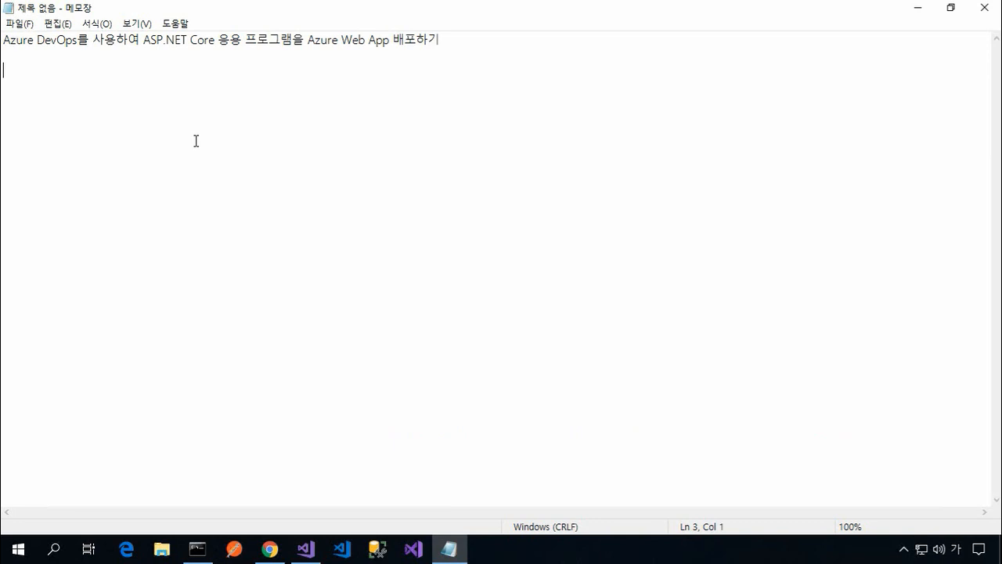
type("ㅅ")
key("BackSpace")
key("Hangul")
type("TaeyoDevOpsDemo")
key("Return")
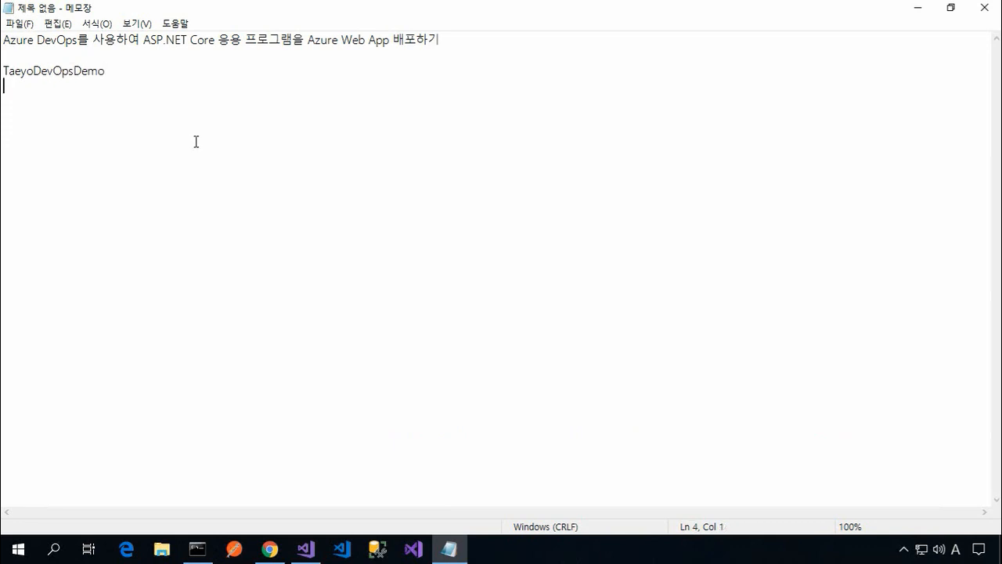
Step: Copy the "TaeyoDevOpsDemo" line and paste it as a new line directly above the original
key("Up")
key("shift+End")
key("ctrl+c")
key("Home")
key("Return")
key("Up")
key("ctrl+v")
Step: Complete the first TaeyoDevOpsDemo line so that it reads "TaeyoDevOpsDemo - 팀 프로젝트"
type("xla")
key("BackSpace")
key("BackSpace")
key("BackSpace")
key("Hangul")
type("팀 프로젝")
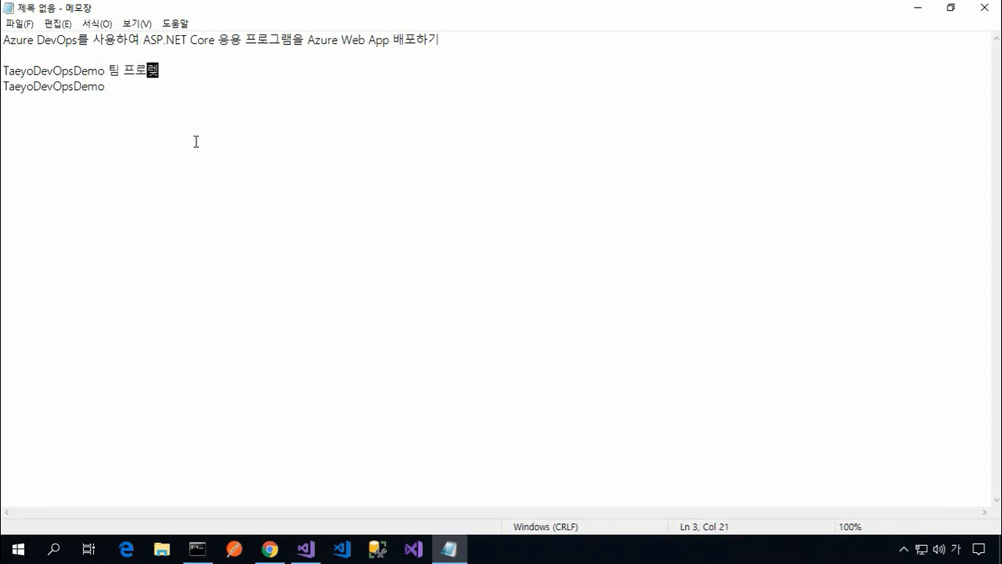
type("트")
key("Down")
key("Up")
type("-")
Step: Complete the second TaeyoDevOpsDemo line as "TaeyoDevOpsDemo - ASP.NET Core 프로젝트" and start a new line below it
key("Down")
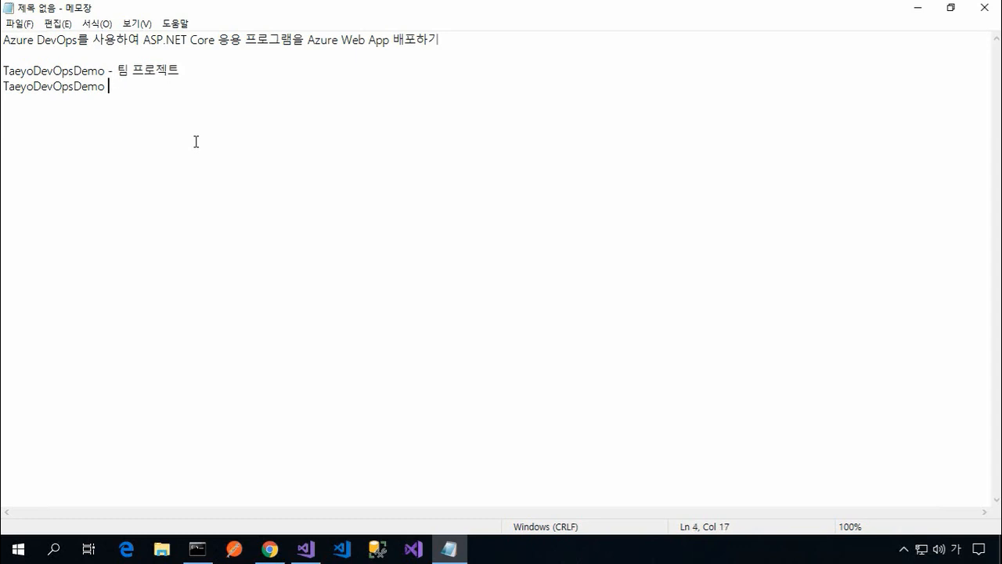
type("-")
key("Hangul")
type("ASP.NET Core")
key("Hangul")
type("프로젝트")
key("Return")
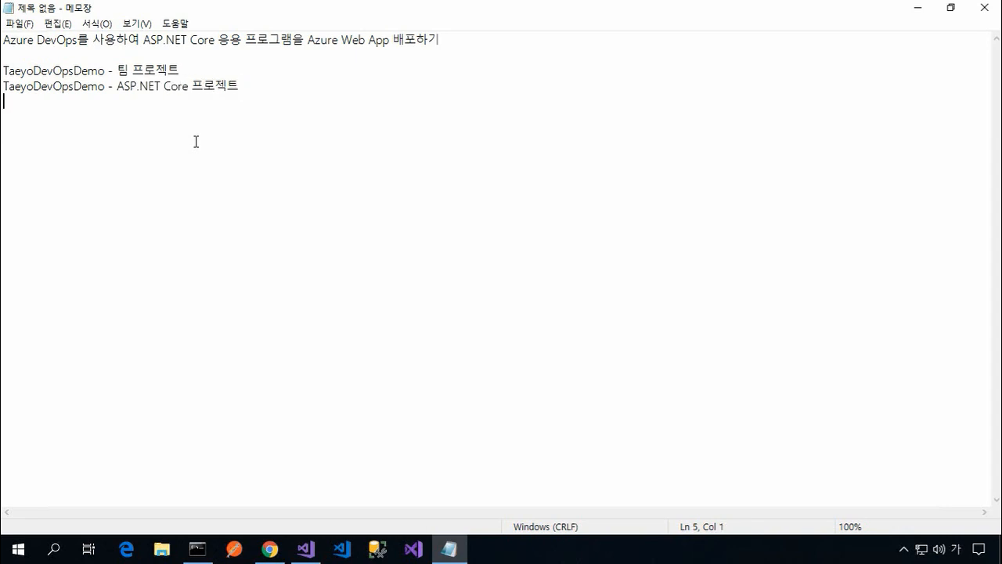
Step: Add a third list line reading "TaeyoDevOpsDemo - 빌드" and start a new line below it
key("ctrl+v")
type("-")
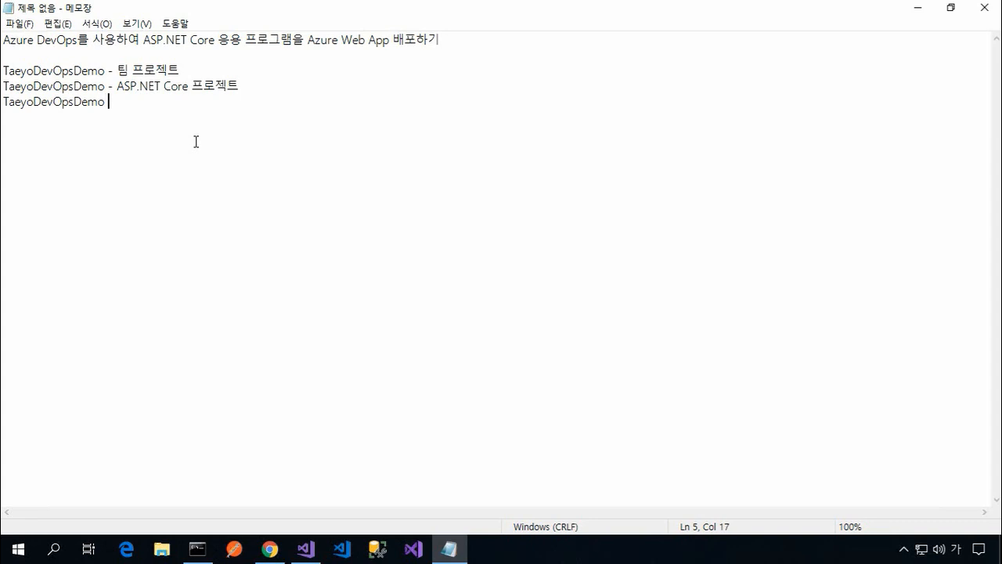
key("Hangul")
type("Bu")
key("BackSpace")
key("BackSpace")
key("Hangul")
type("자ㄷ")
key("BackSpace")
key("BackSpace")
type("ㅂㅣㄹ드")
key("Return")
Step: Add a fourth list line reading "TaeyoDevOpsDemo - 릴리스"
key("ctrl+v")
type("- 릴")
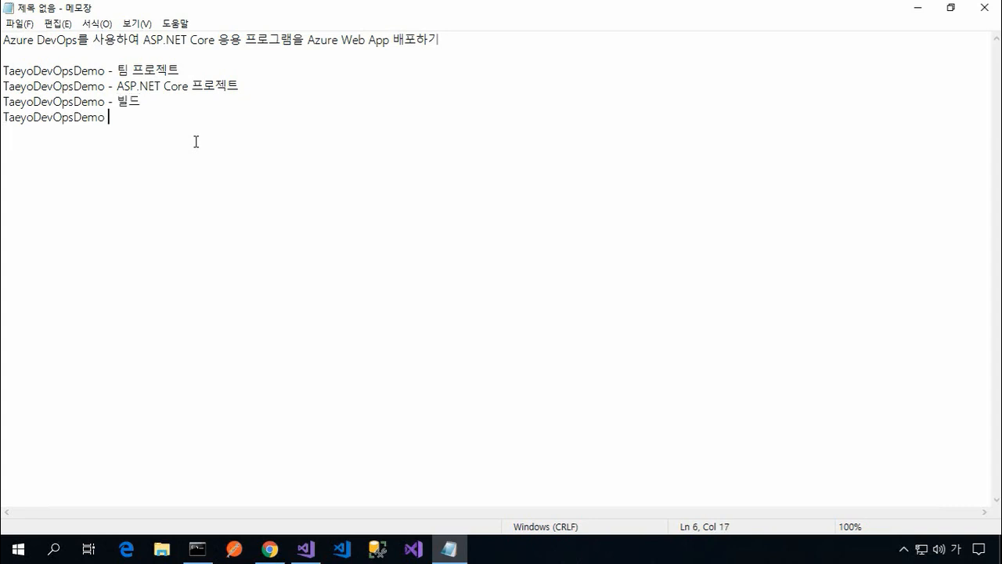
type("리스")
Step: Insert the line "TaeyoDevOpsDemo - Azure 웹 앱" at the start of the list, above the 팀 프로젝트 line
key("Up")
key("Up")
key("Up")
key("Home")
key("Return")
key("Up")
key("ctrl+v")
type("-")
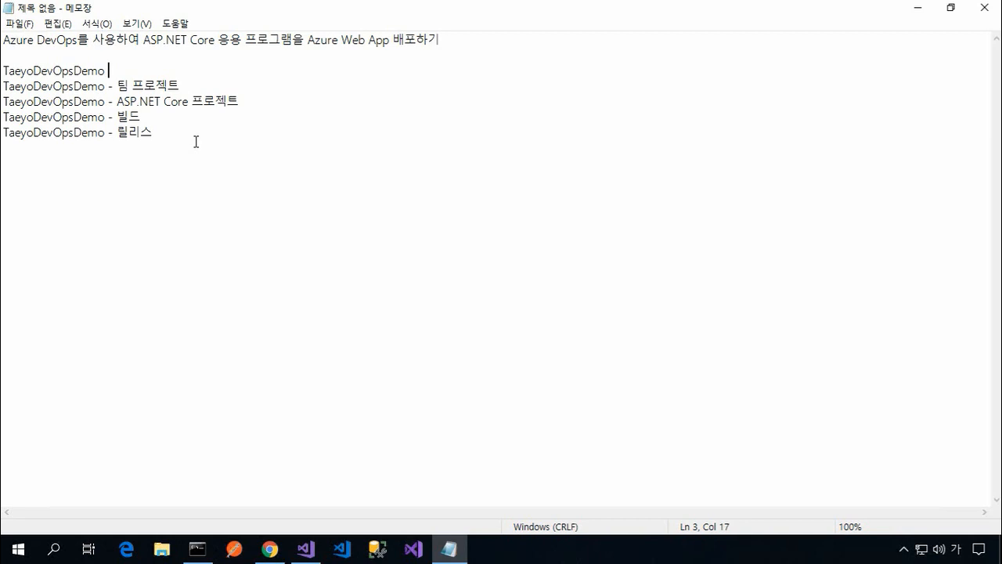
key("Hangul")
type("Azure")
type(" Web")
key("BackSpace")
key("BackSpace")
key("BackSpace")
key("Hangul")
type("으ㅔ")
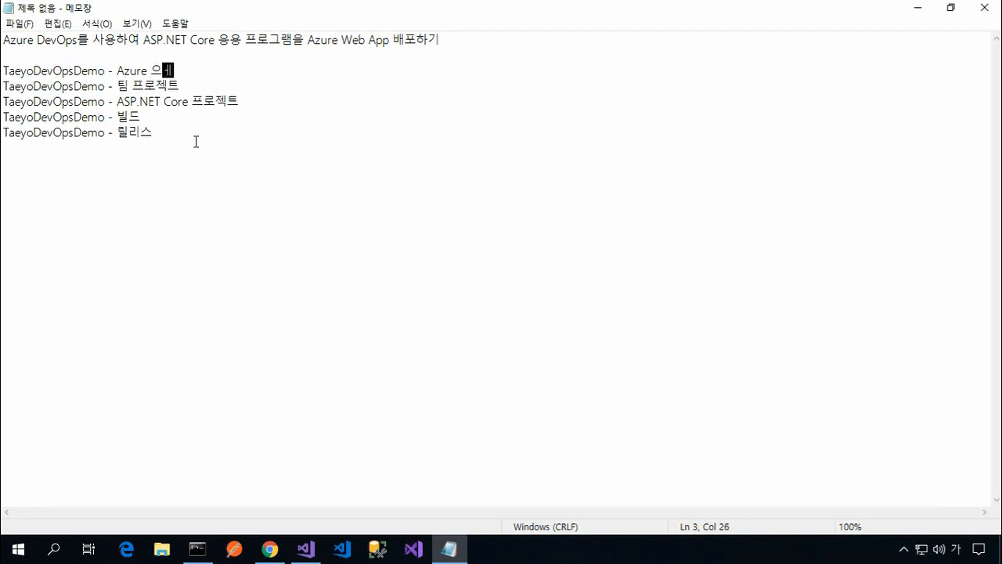
key("BackSpace")
key("BackSpace")
type("웹 앱")
Step: Highlight all five TaeyoDevOpsDemo lines line by line, and add a blank line below the list
key("Home")
key("shift+Down")
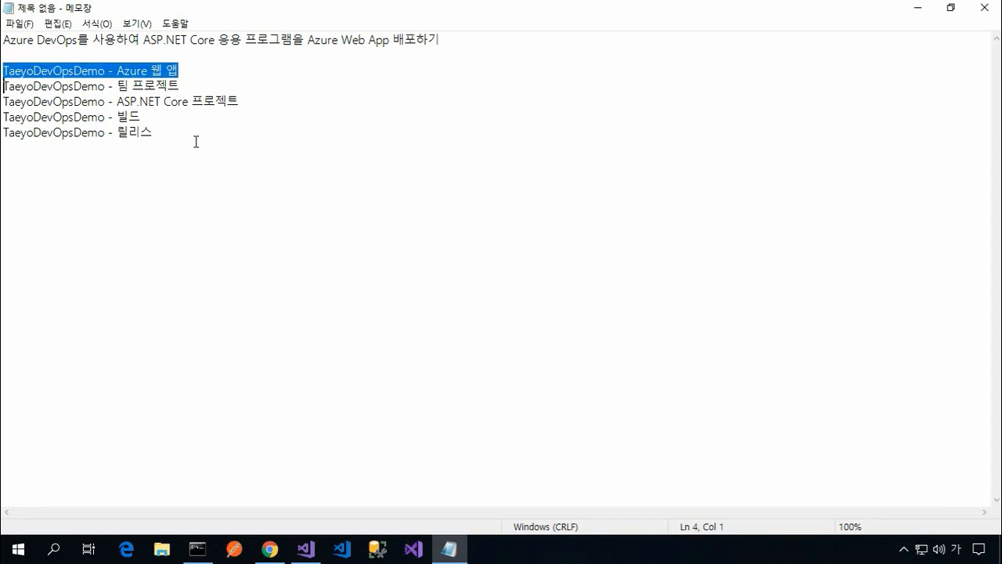
key("shift+Down")
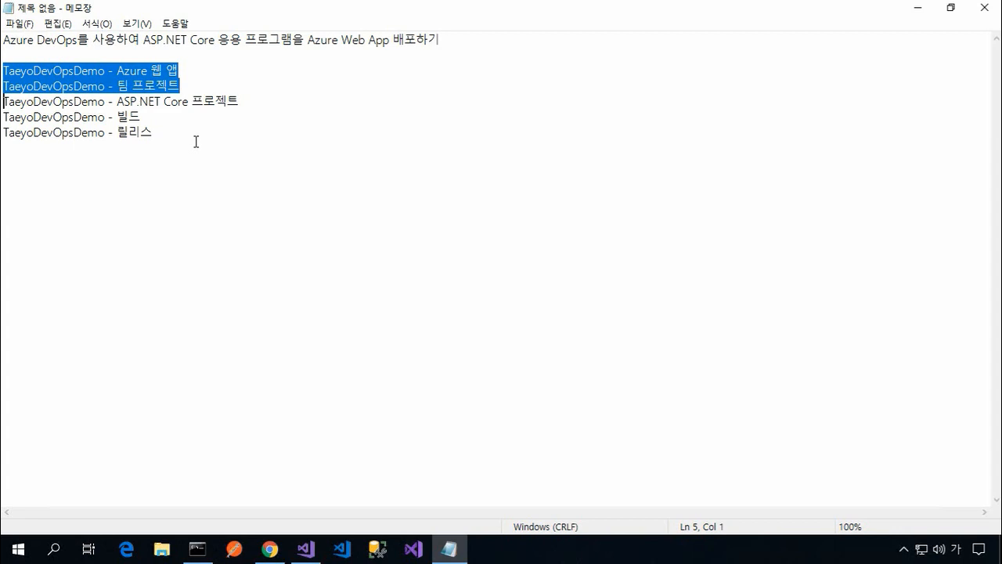
key("shift+Down")
key("shift+Down")
key("shift+Down")
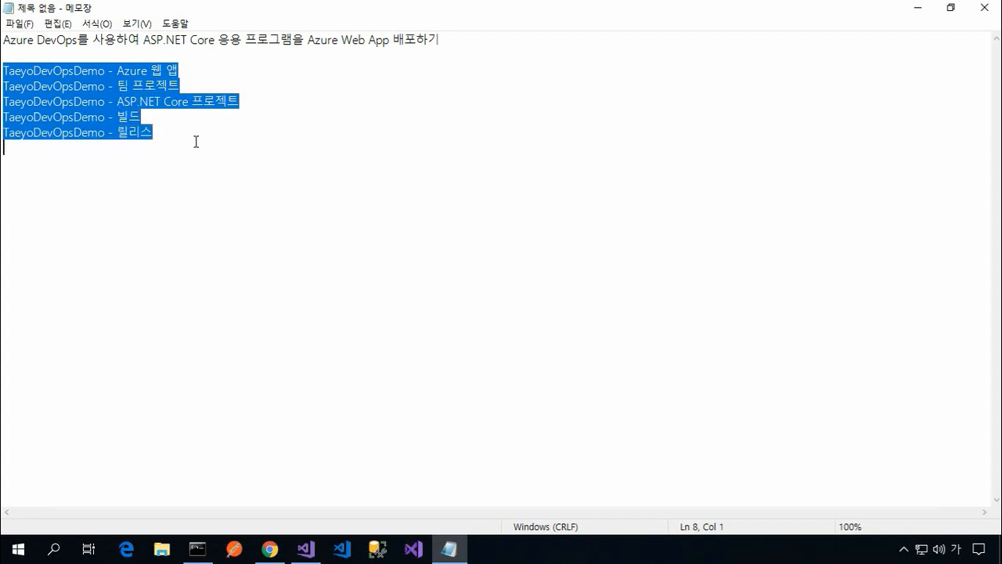
left_click(196, 140)
key("Return")
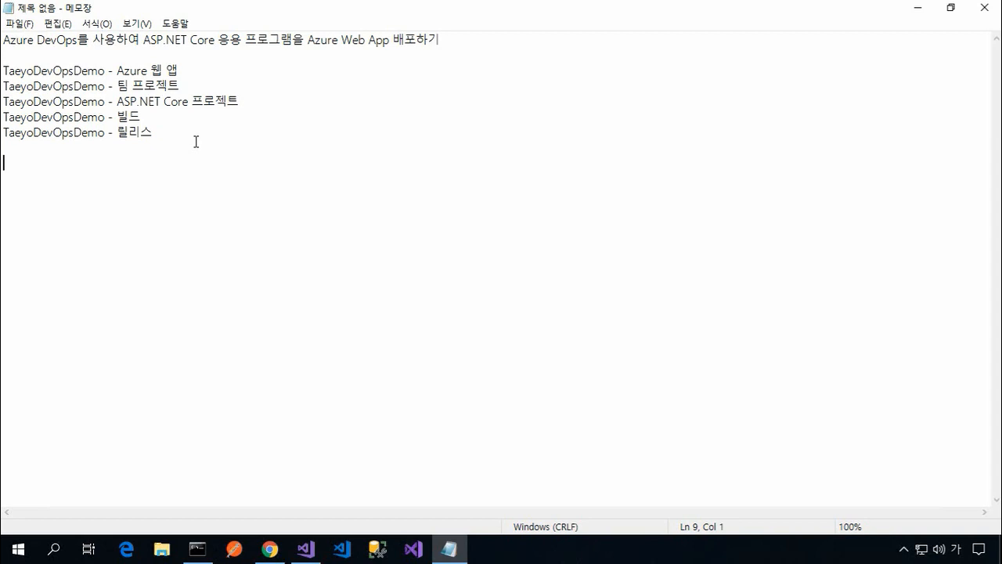
Step: Review the list by highlighting the ASP.NET Core 프로젝트, 빌드 and 릴리스 lines
key("Up")
key("Up")
key("Up")
key("Up")
key("Up")
key("Up")
key("Up")
key("Up")
key("Down")
key("Down")
key("Down")
key("Down")
key("shift+Down")
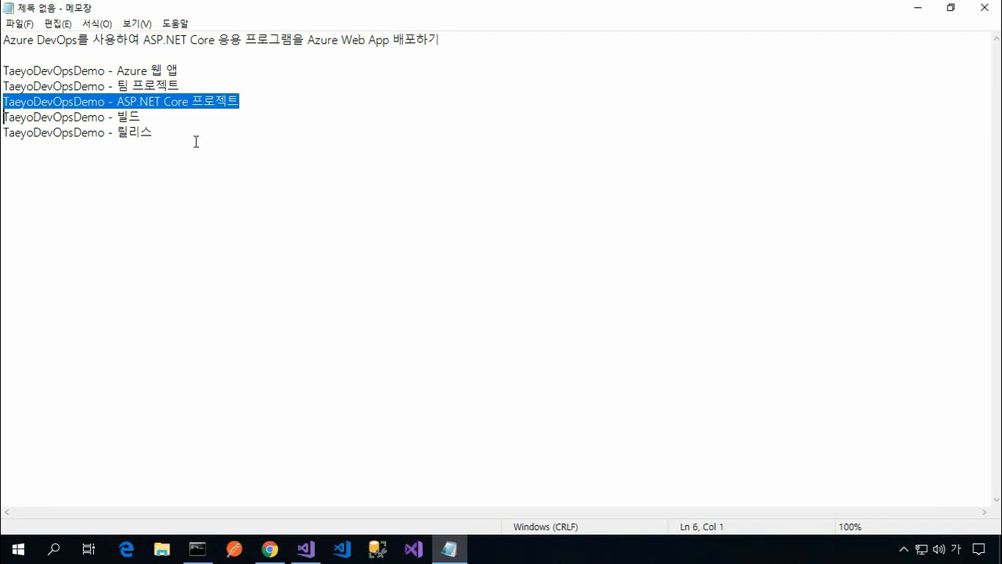
key("shift+Down")
key("shift+Down")
Step: Move the "TaeyoDevOpsDemo - Azure 웹 앱" line to the end of the list, directly below the 릴리스 line
key("Up")
key("Up")
key("Up")
key("Up")
key("Up")
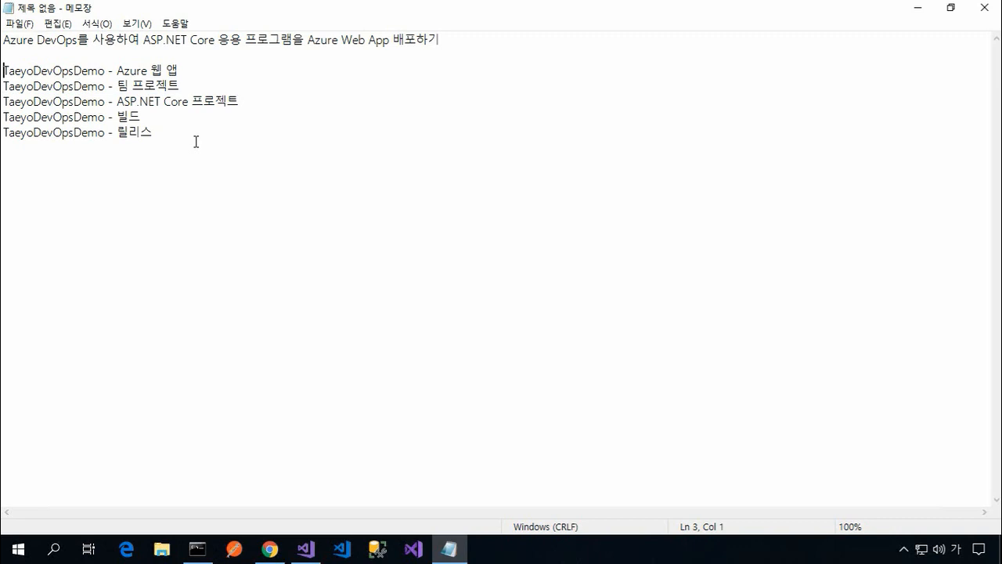
key("shift+Down")
key("ctrl+x")
key("Down")
key("Down")
key("Down")
key("Down")
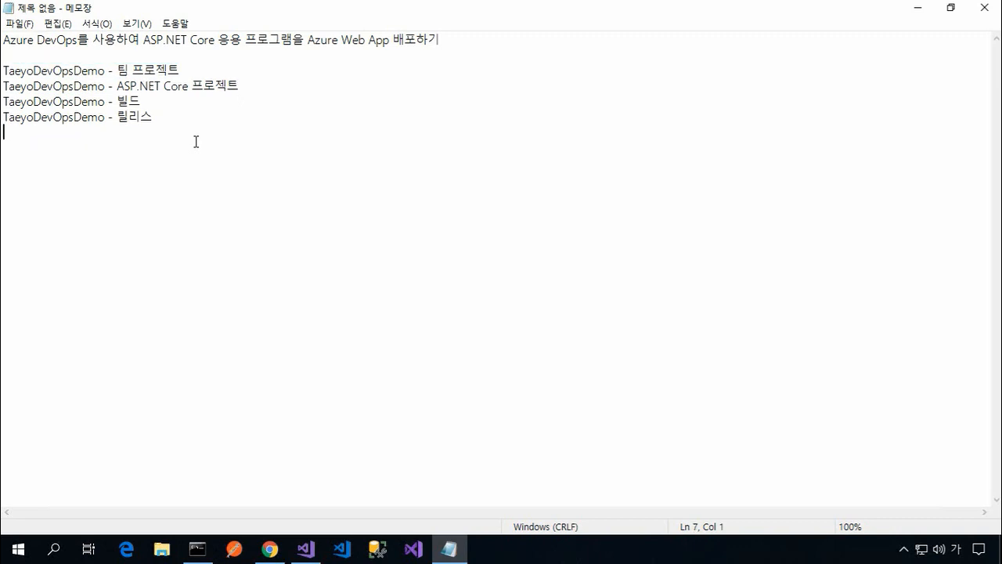
key("ctrl+v")
Step: Review the deployment order by highlighting the lines from ASP.NET Core 프로젝트 through Azure 웹 앱, and return to the empty line below
key("Up")
key("Up")
key("Up")
key("Up")
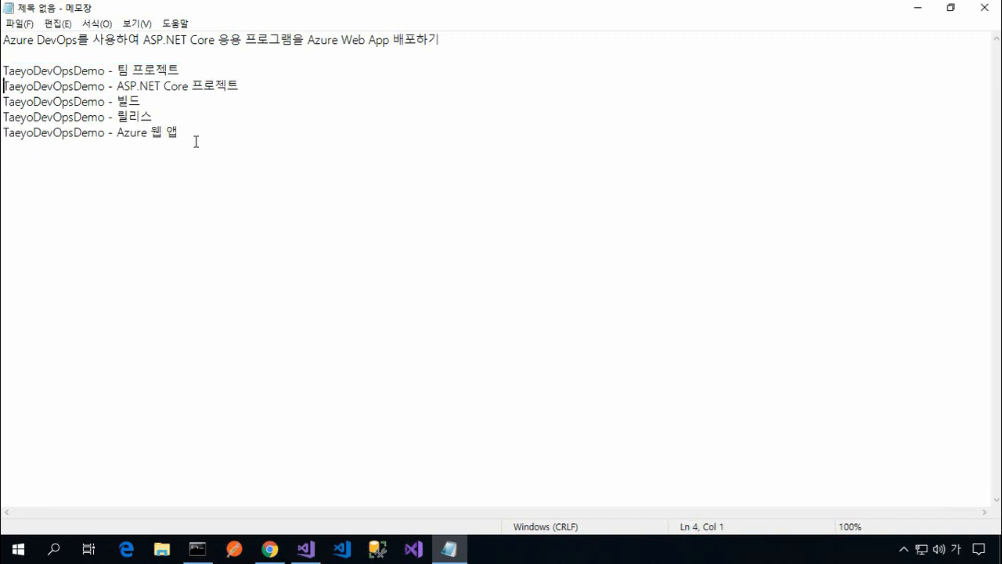
key("shift+Down")
key("shift+Down")
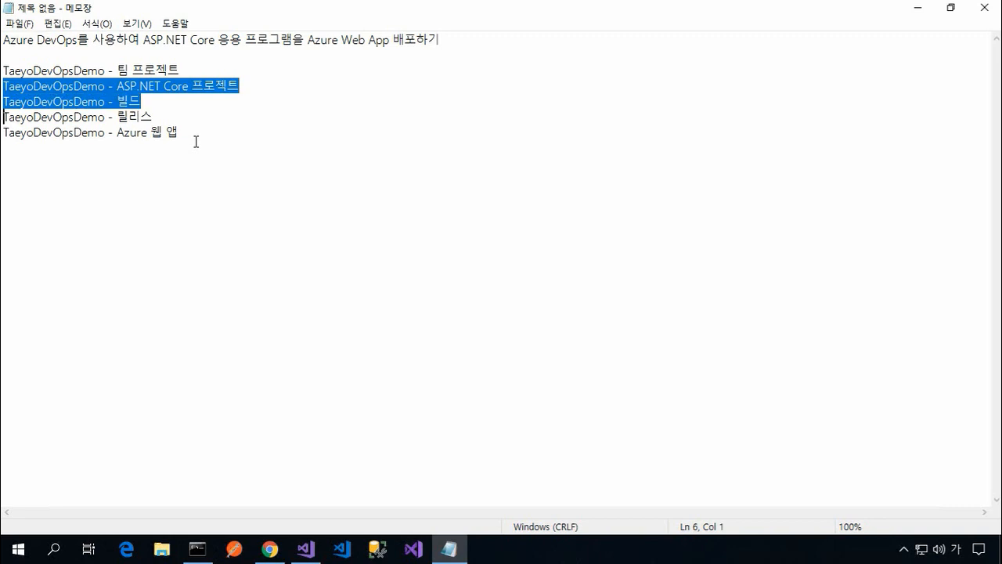
key("shift+Down")
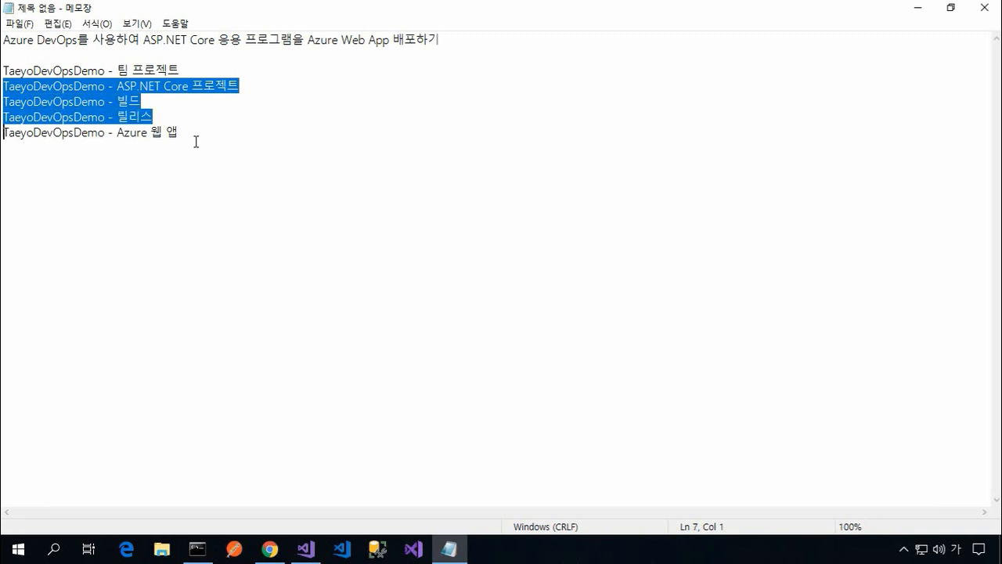
key("shift+Down")
key("Down")
key("Down")
key("Up")
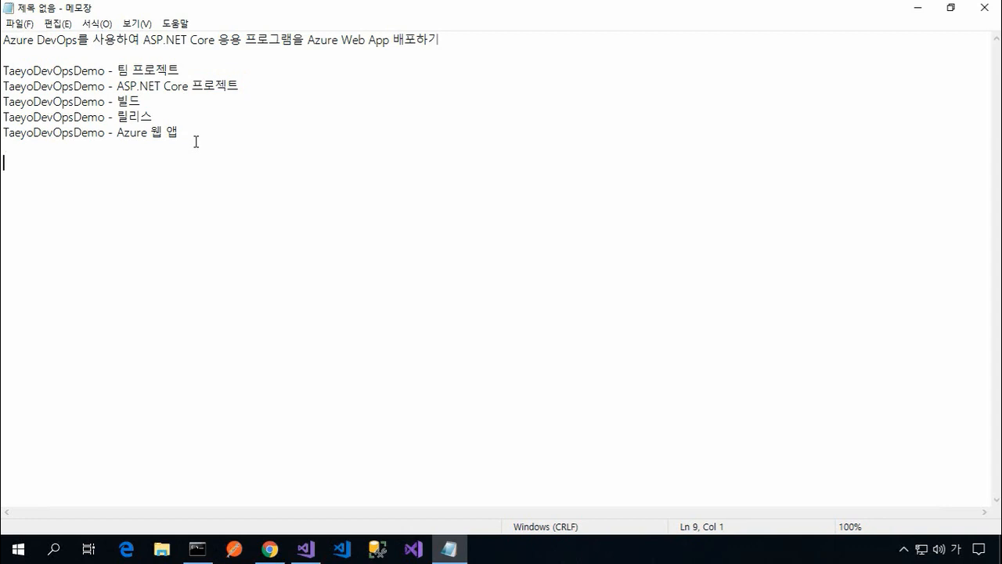